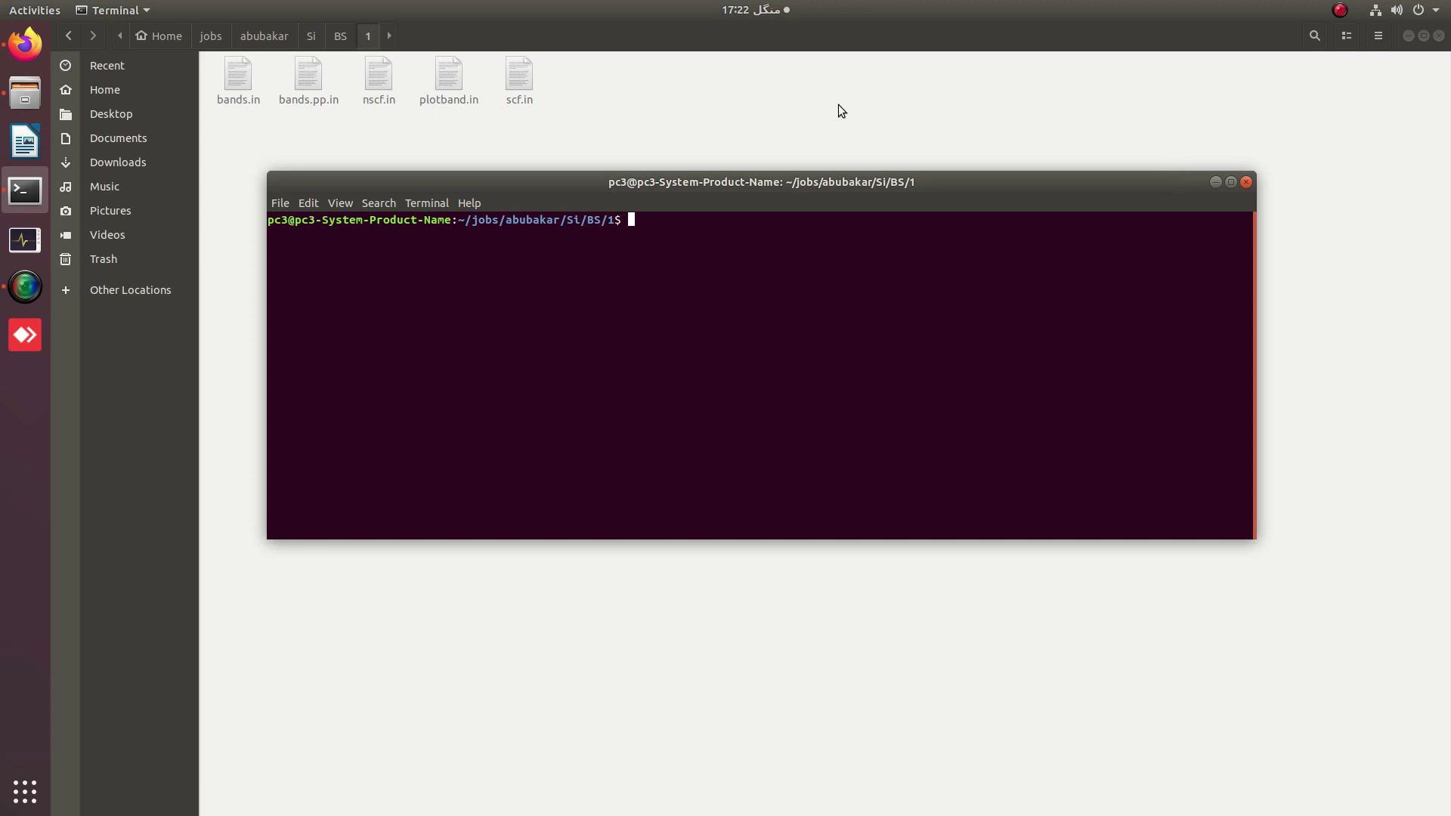
# Open scf.in and review its K_POINTS grid and the commented occupations and nbnd lines, then close the file
pyautogui.doubleClick(527, 72)
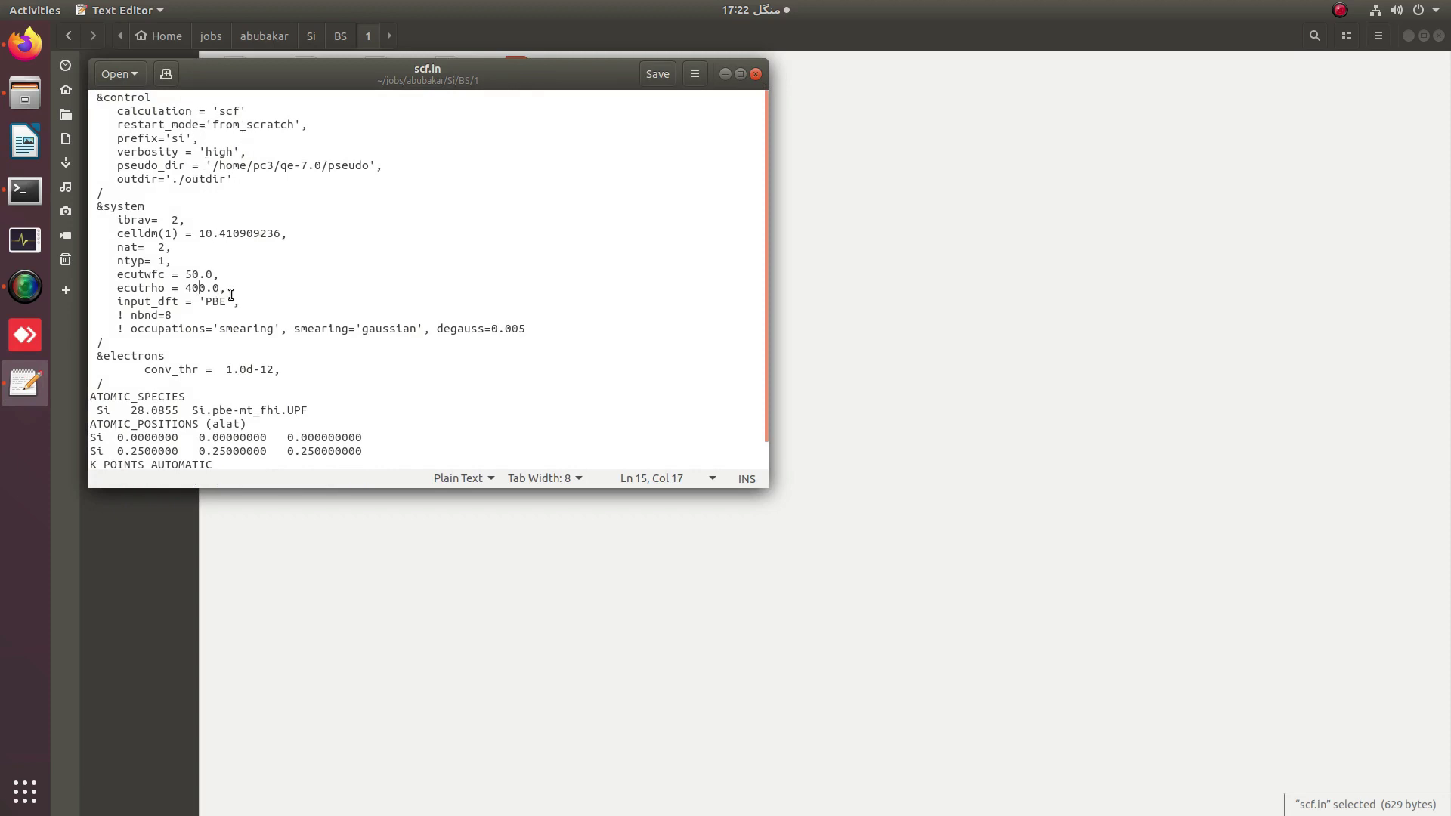
pyautogui.moveTo(244, 82); pyautogui.dragTo(416, 129)
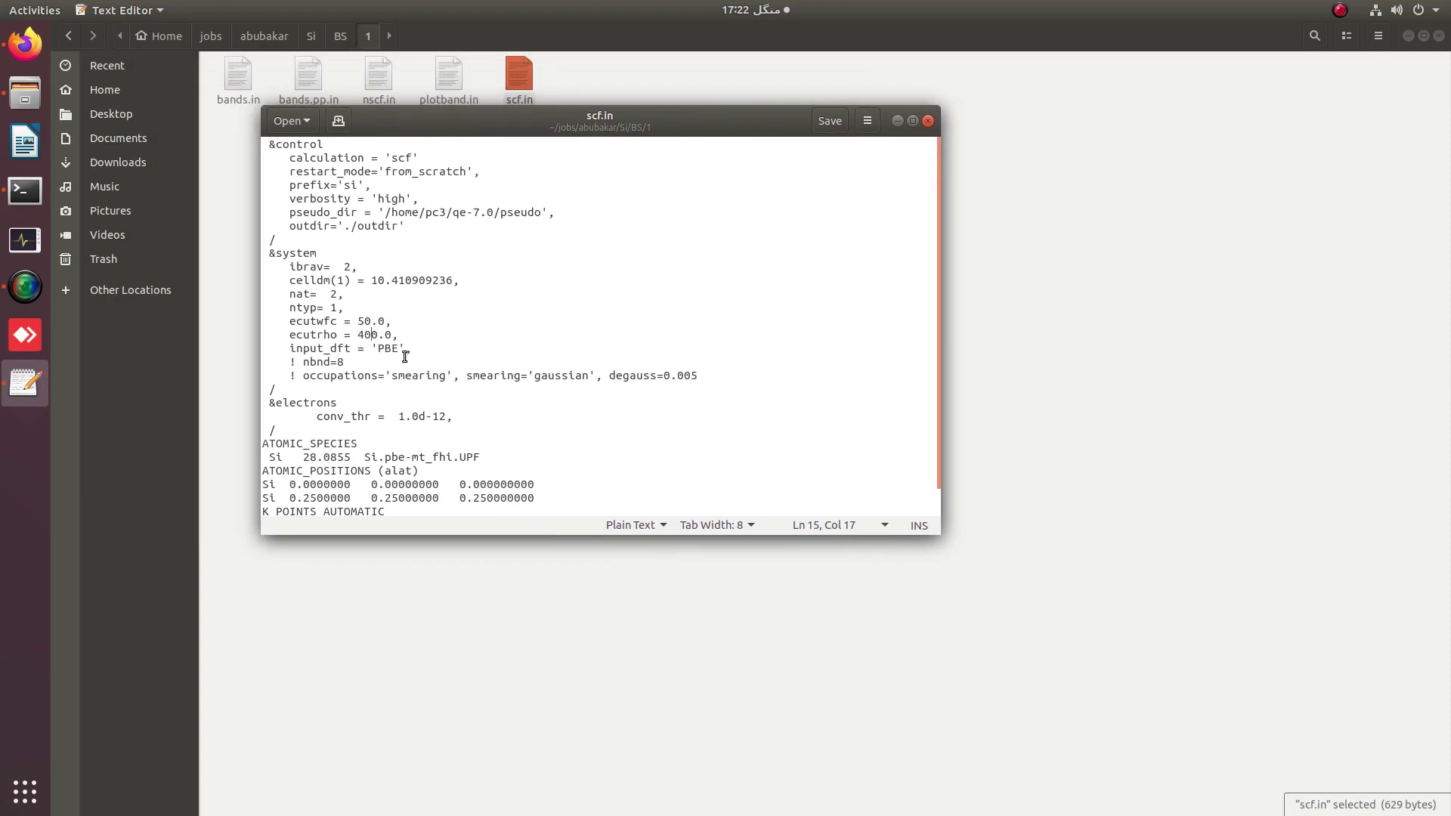
pyautogui.scroll(-1, 380, 394)
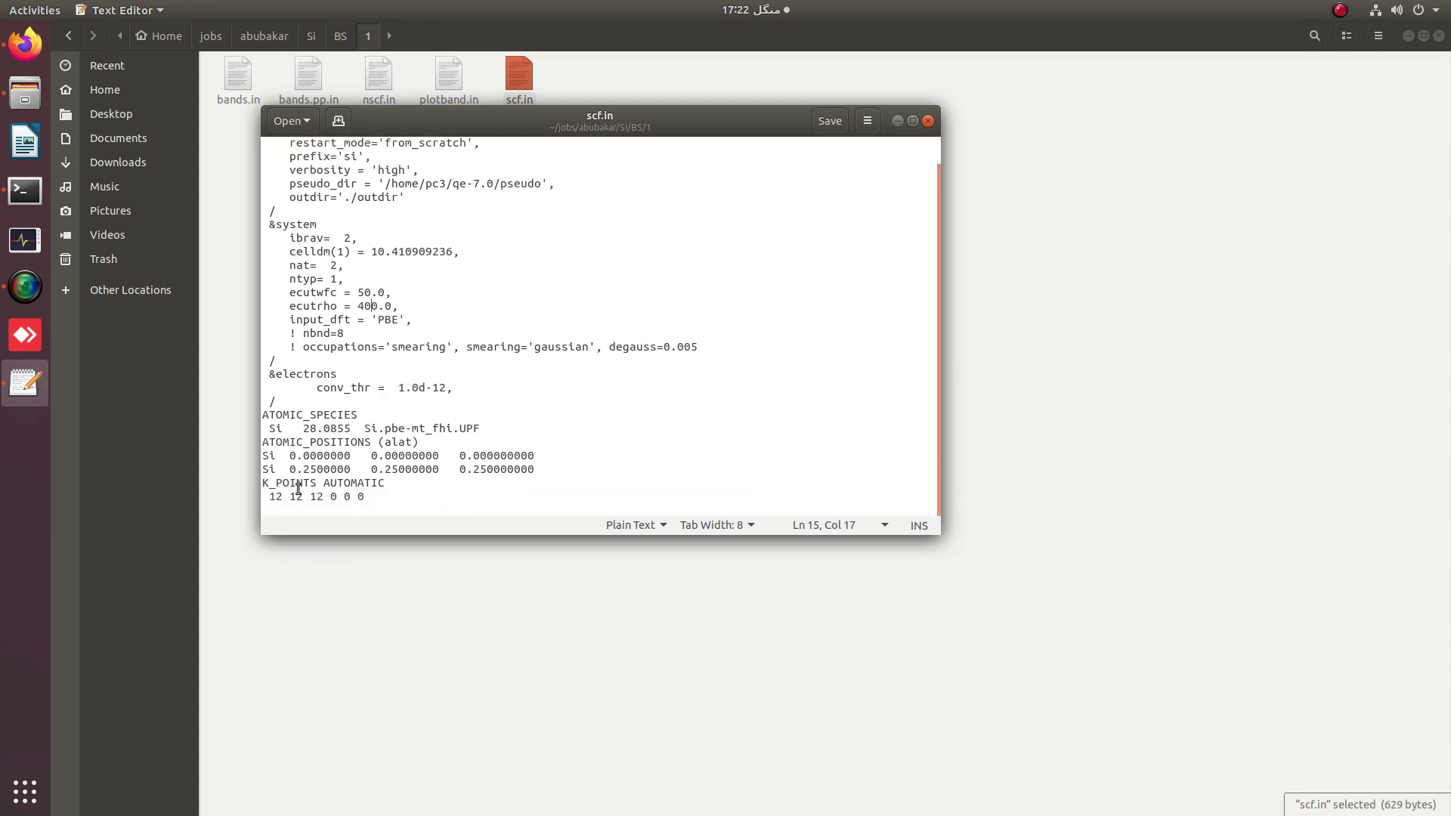
pyautogui.moveTo(324, 482); pyautogui.dragTo(384, 484)
pyautogui.moveTo(269, 497); pyautogui.dragTo(325, 497)
pyautogui.moveTo(291, 348); pyautogui.dragTo(693, 349)
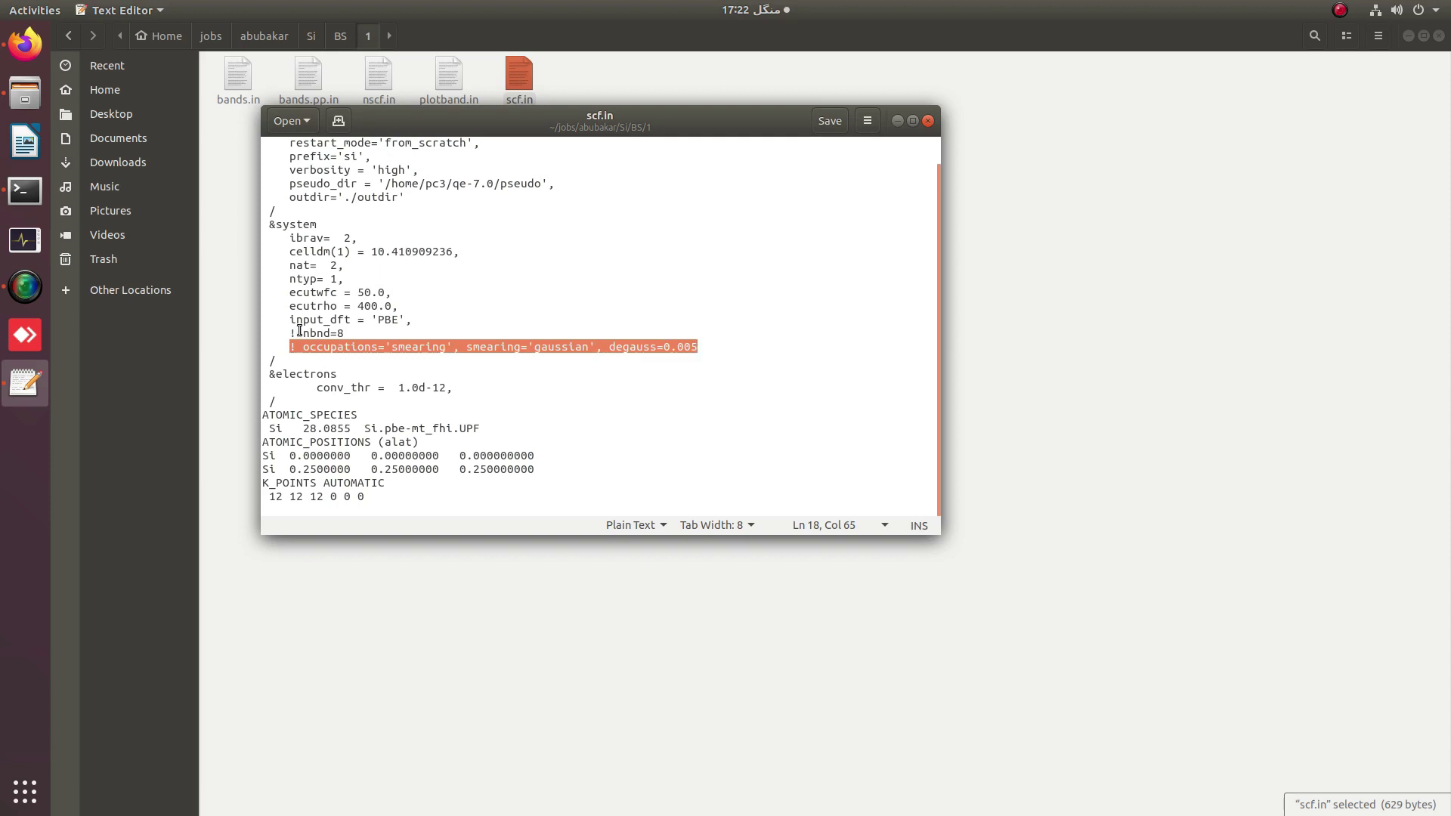
pyautogui.moveTo(292, 333); pyautogui.dragTo(349, 333)
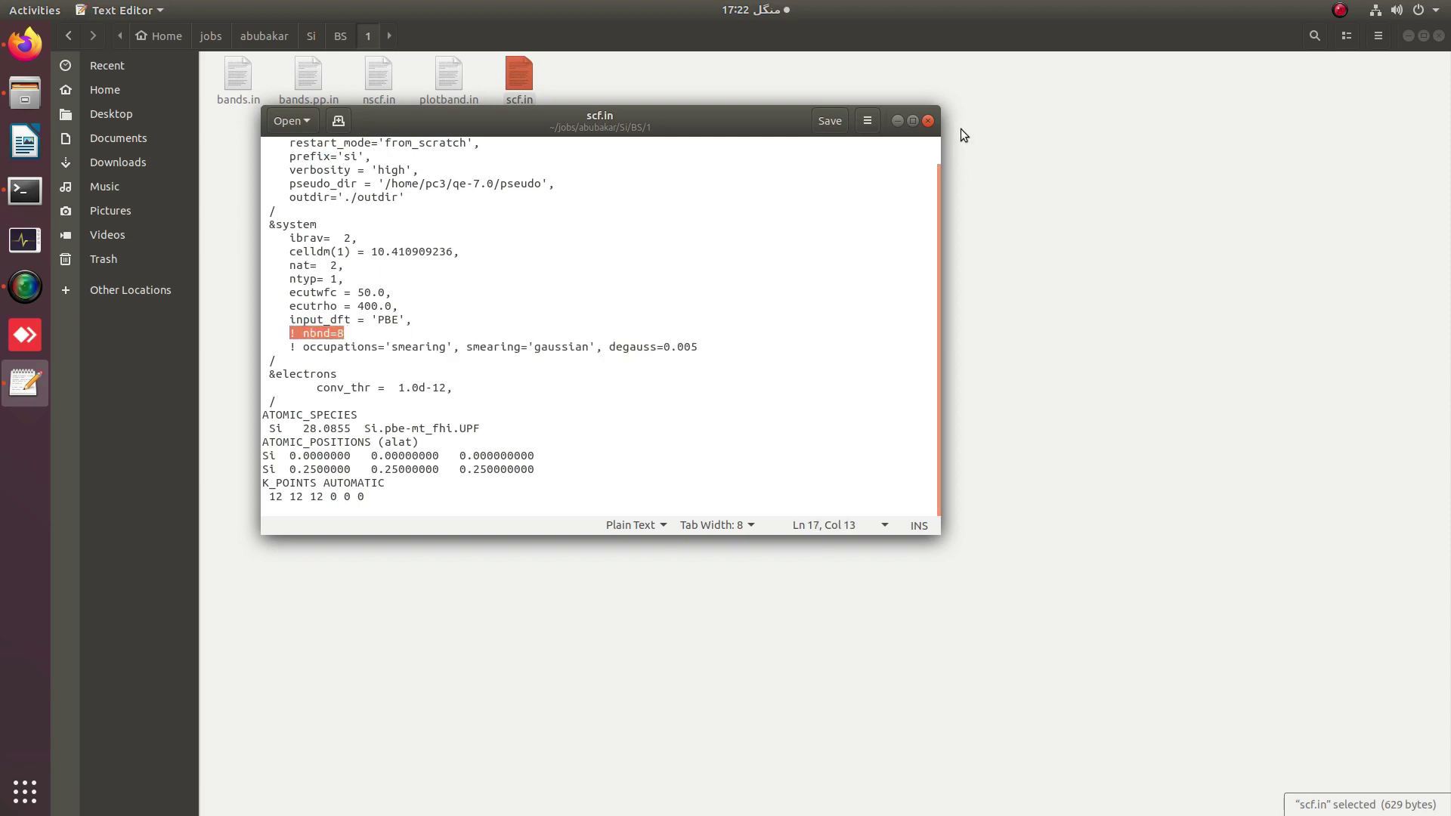
pyautogui.click(928, 121)
# In the terminal, run "time mpirun -np 8 /home/pc3/qe-7.0/bin/pw.x -inp scf.in > scf.out"
pyautogui.click(25, 190)
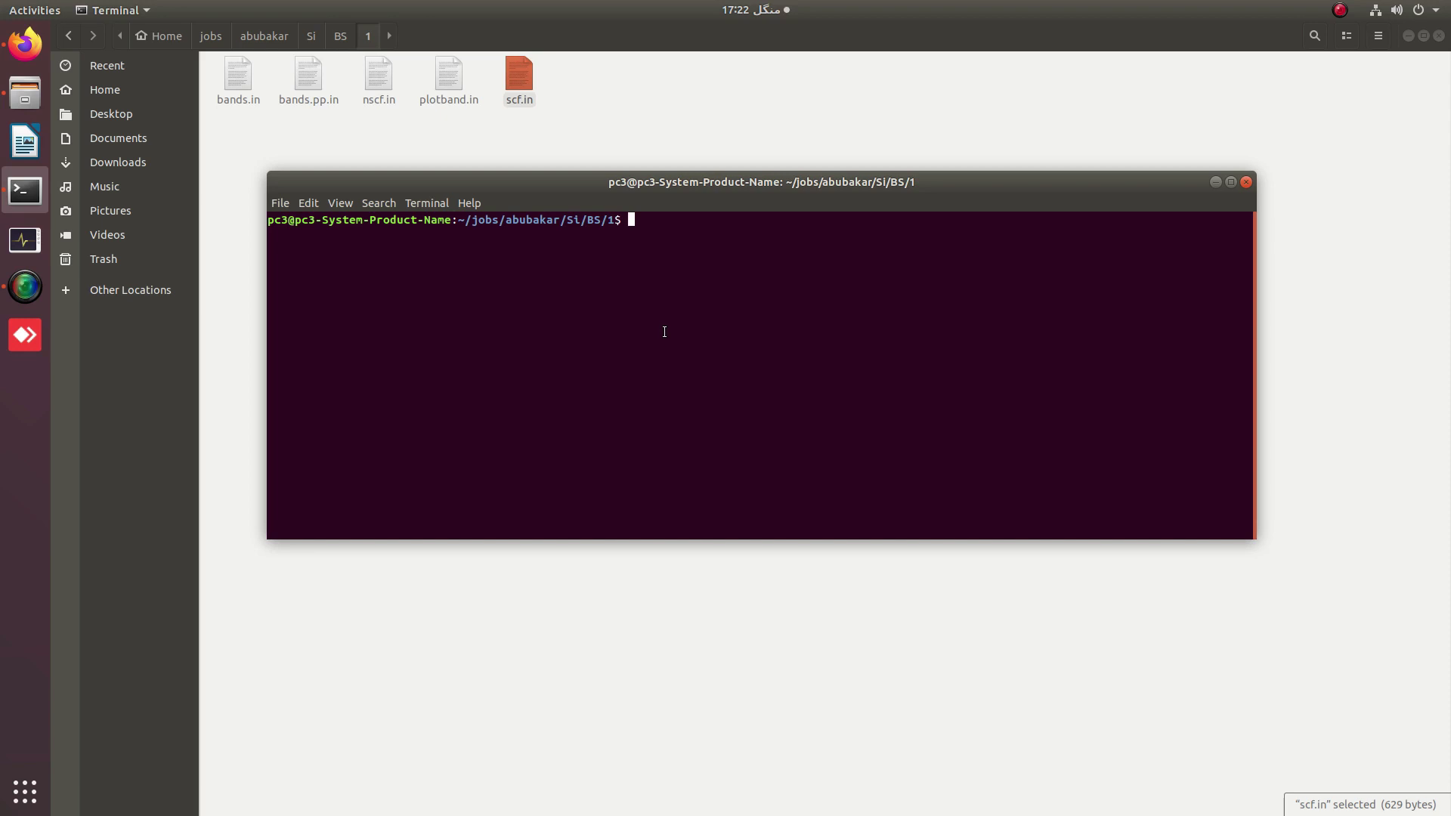
pyautogui.write('time mpirun -np 8 /home/pc3/')
pyautogui.moveTo(662, 221); pyautogui.dragTo(744, 218)
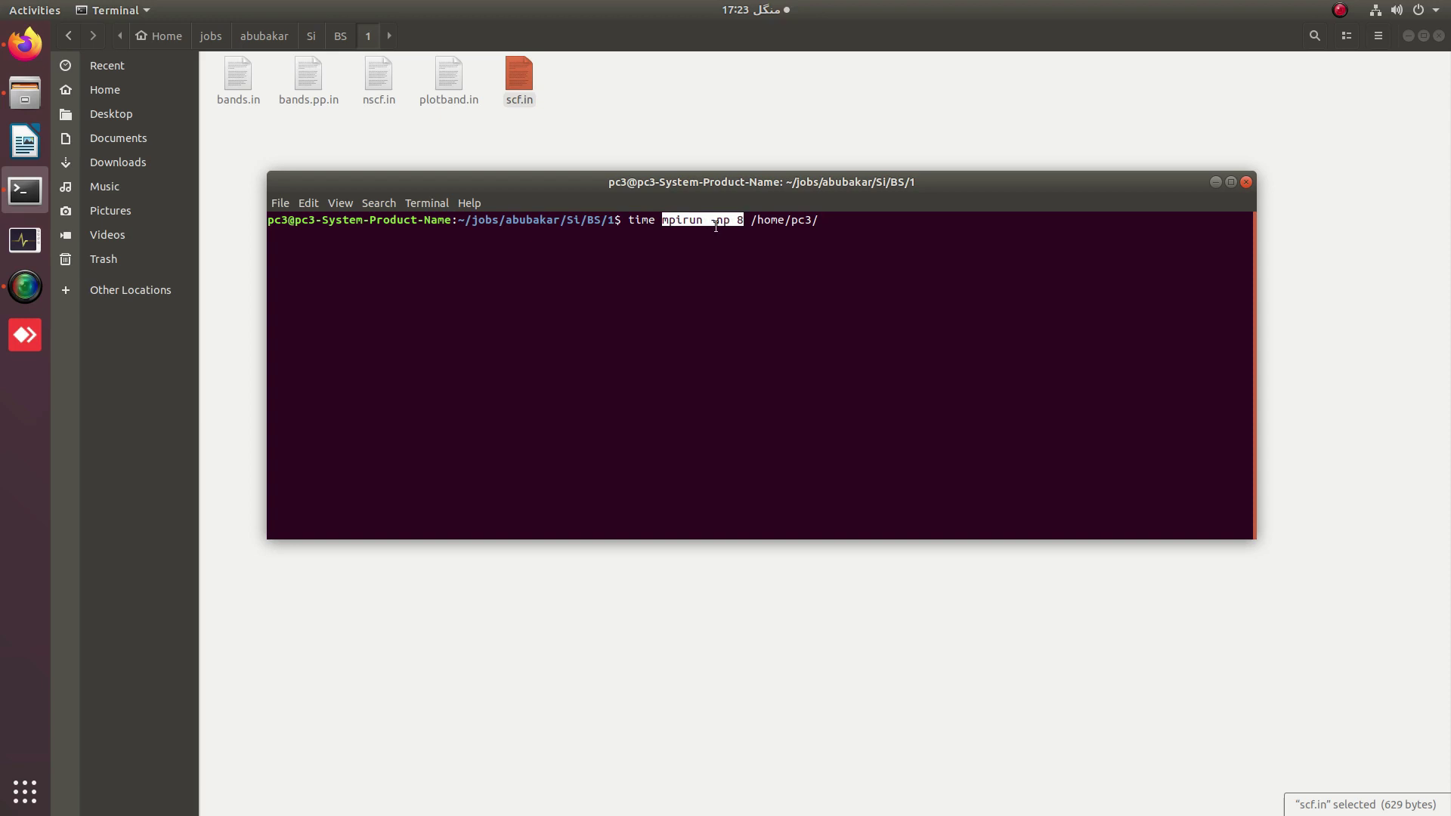
pyautogui.click(821, 220)
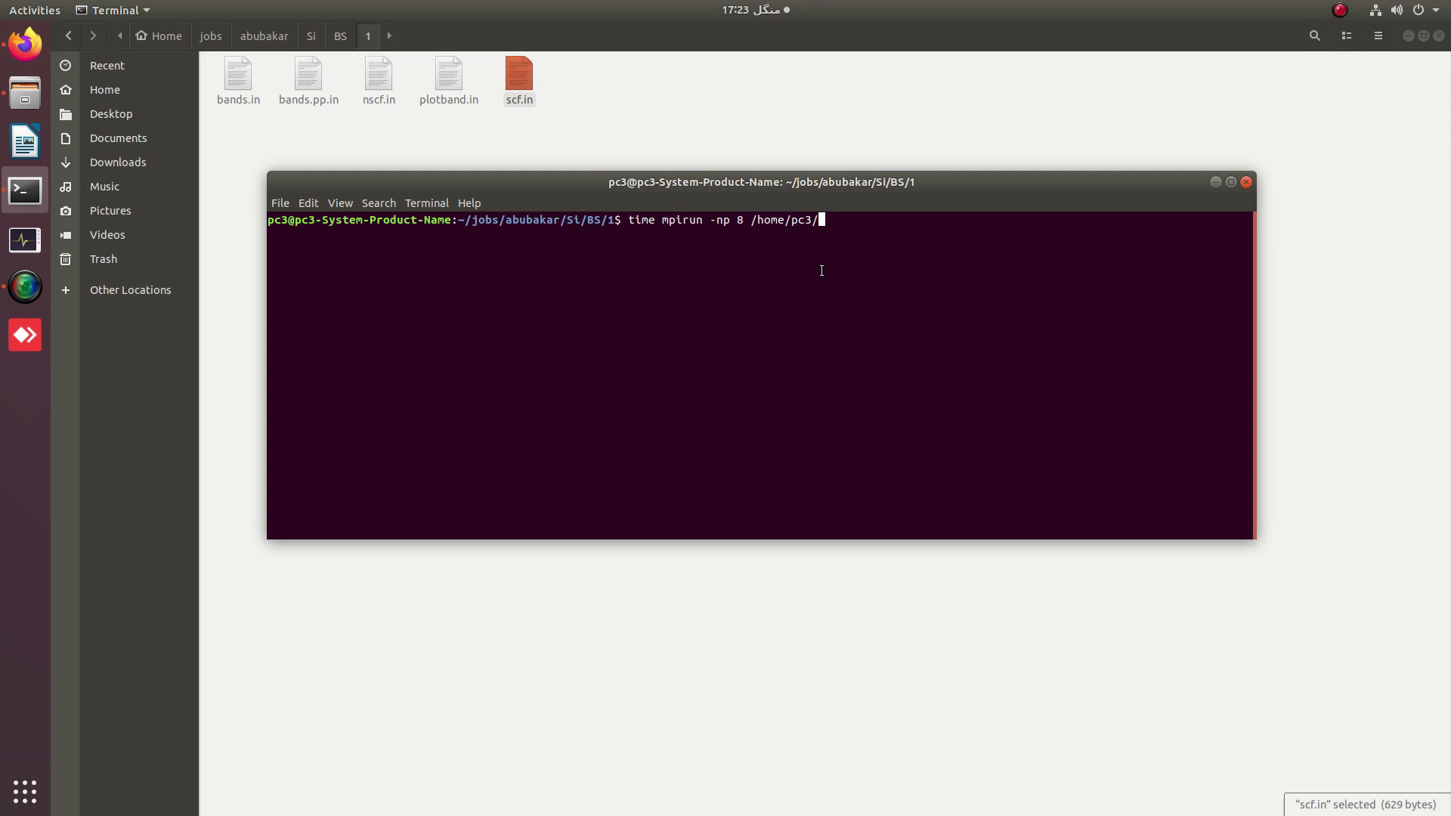
pyautogui.write('qe')
pyautogui.press('Tab')
pyautogui.write('bin/pw.x -inp scf.in > scf.out')
pyautogui.press('Return')
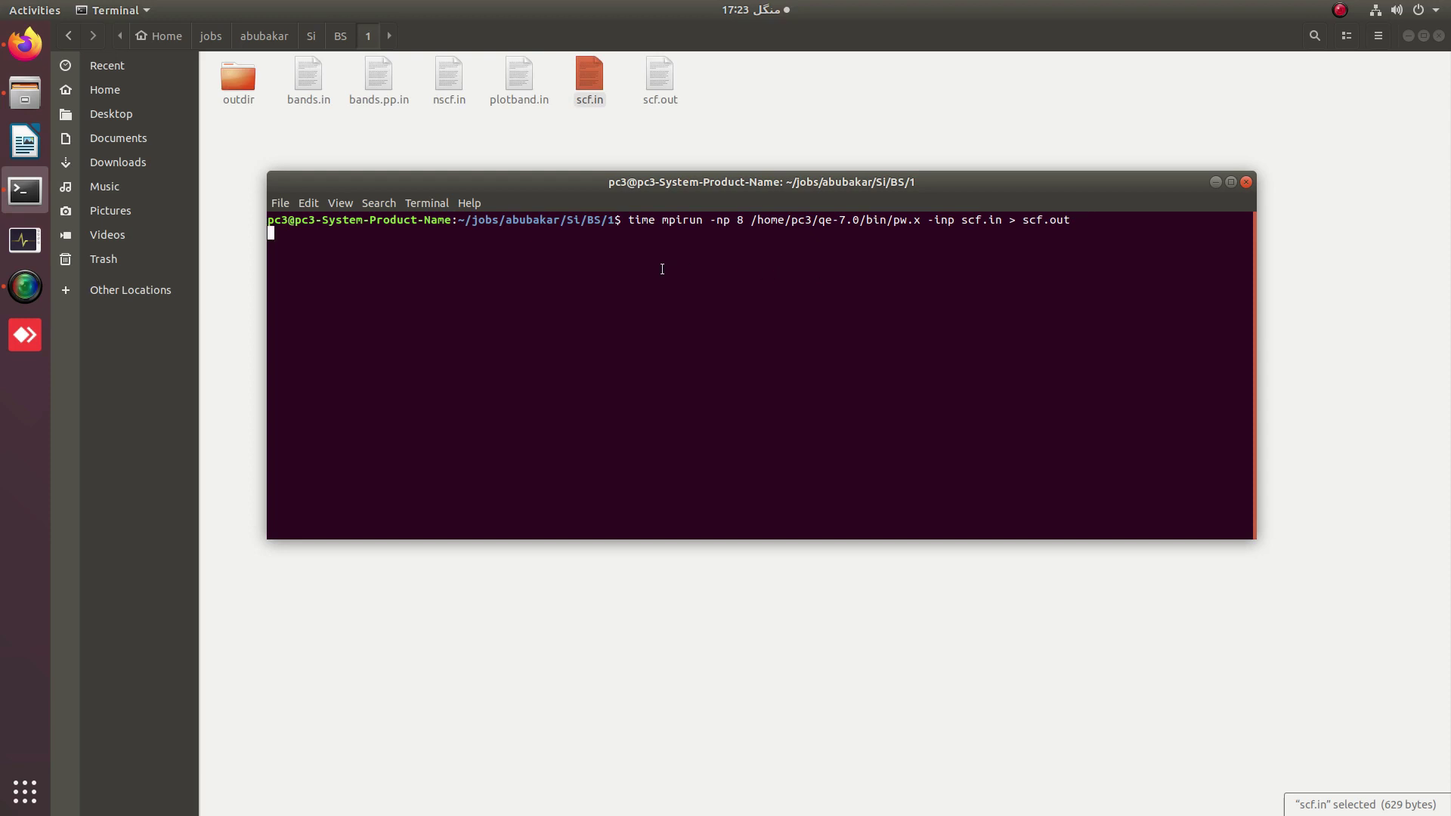
# Open scf.out and examine the number of electrons and the number of Kohn-Sham states
pyautogui.moveTo(563, 189); pyautogui.dragTo(553, 221)
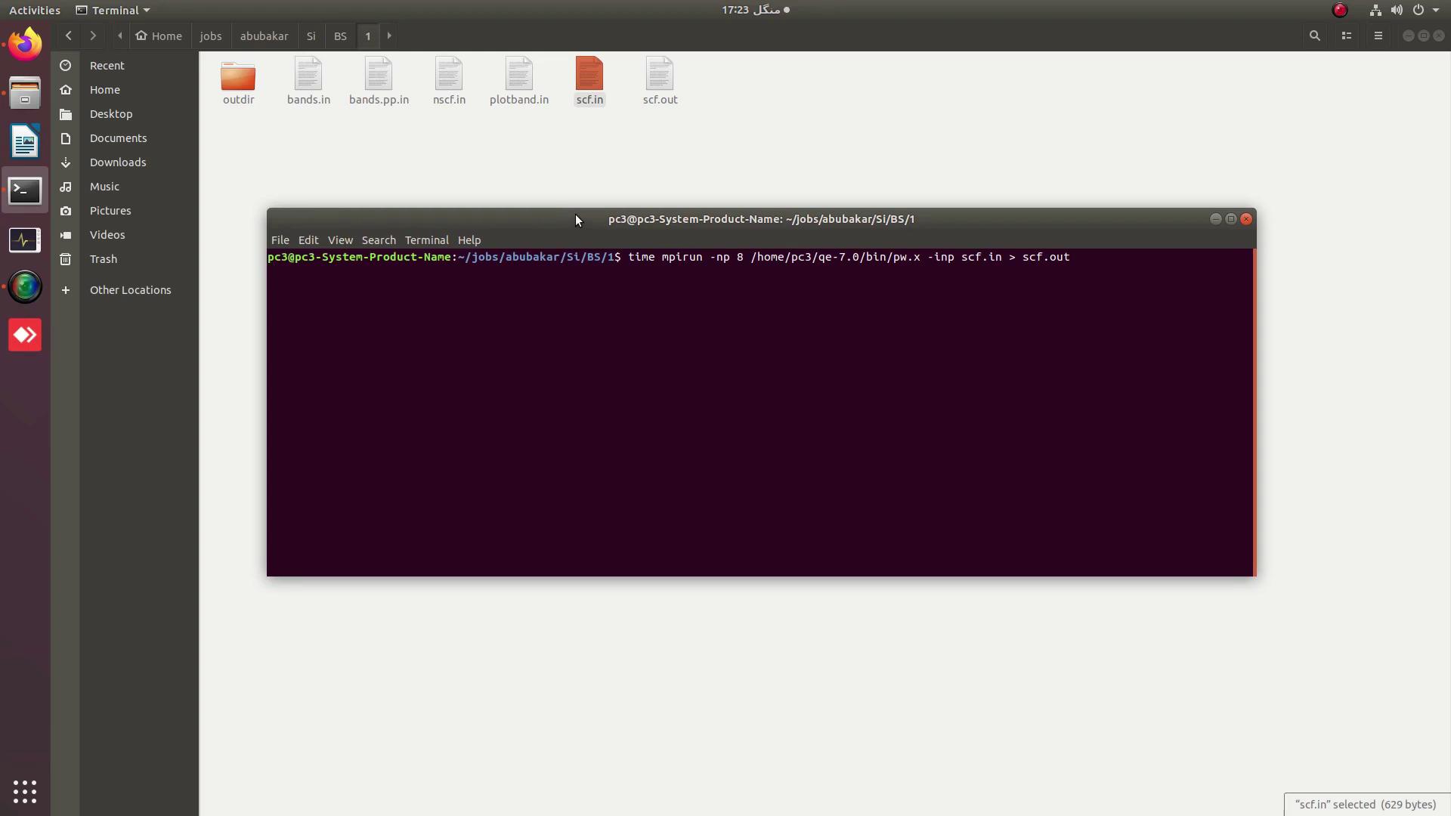
pyautogui.doubleClick(665, 82)
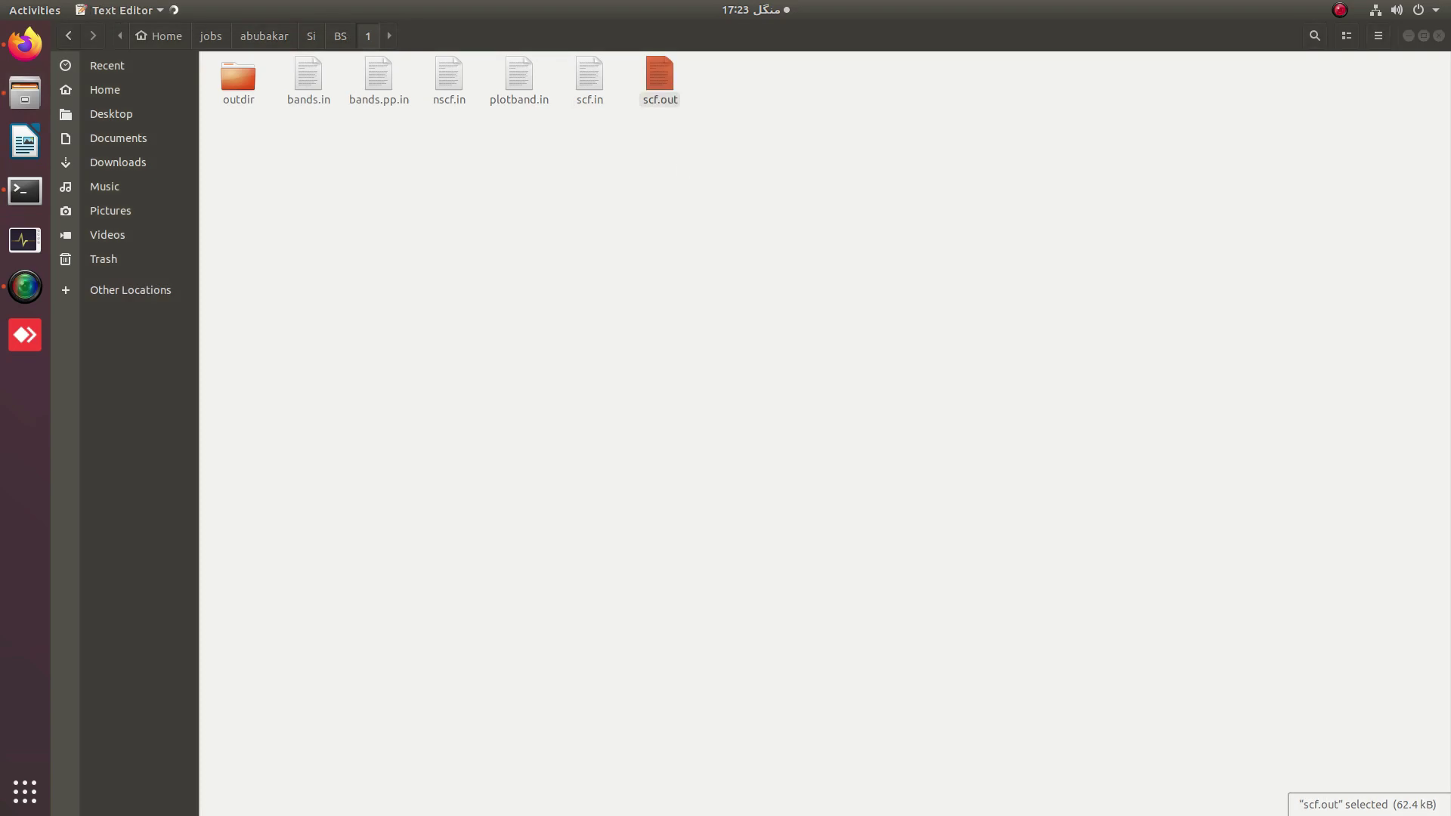
pyautogui.click(734, 75)
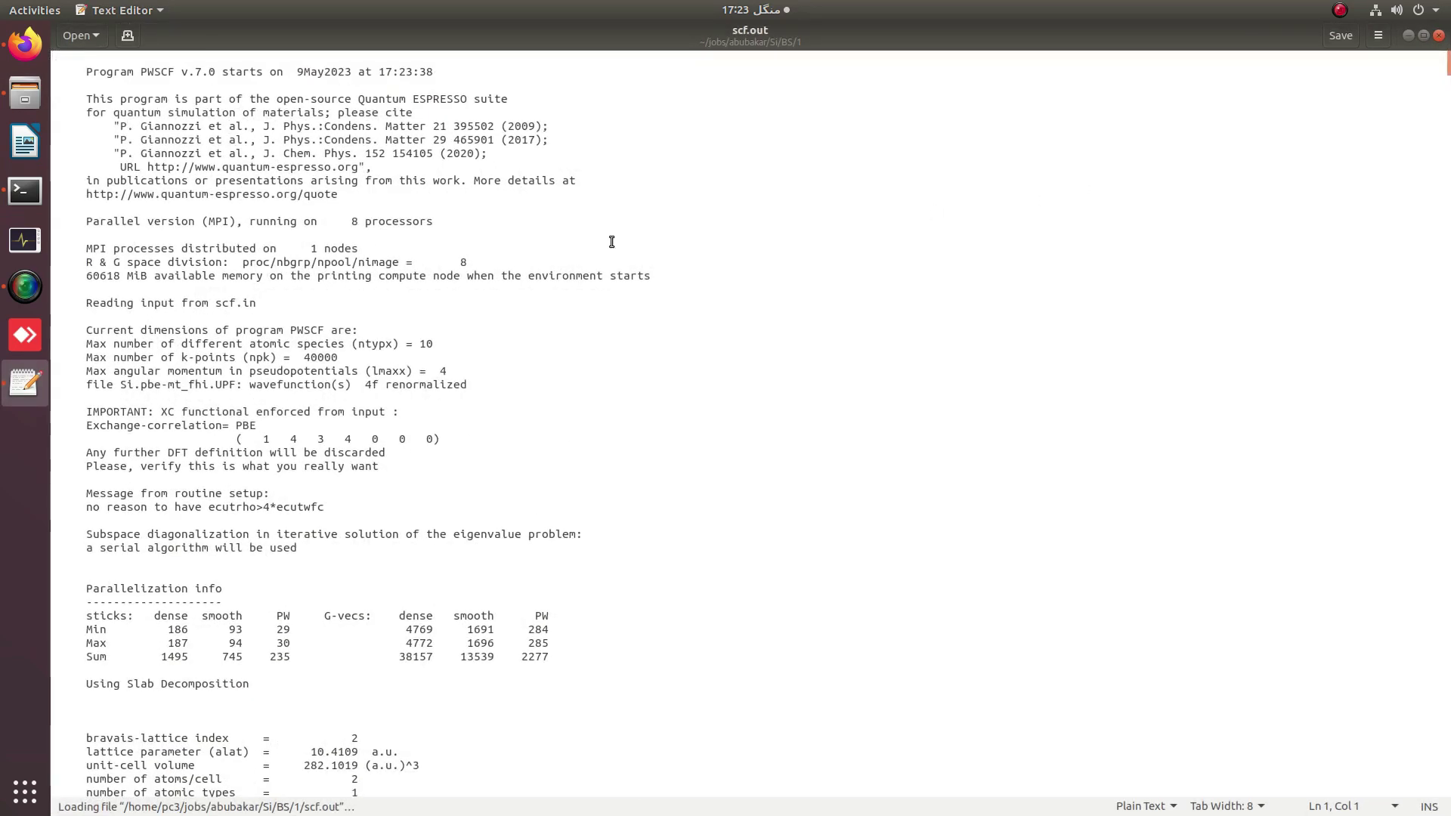
pyautogui.scroll(-5, 527, 359)
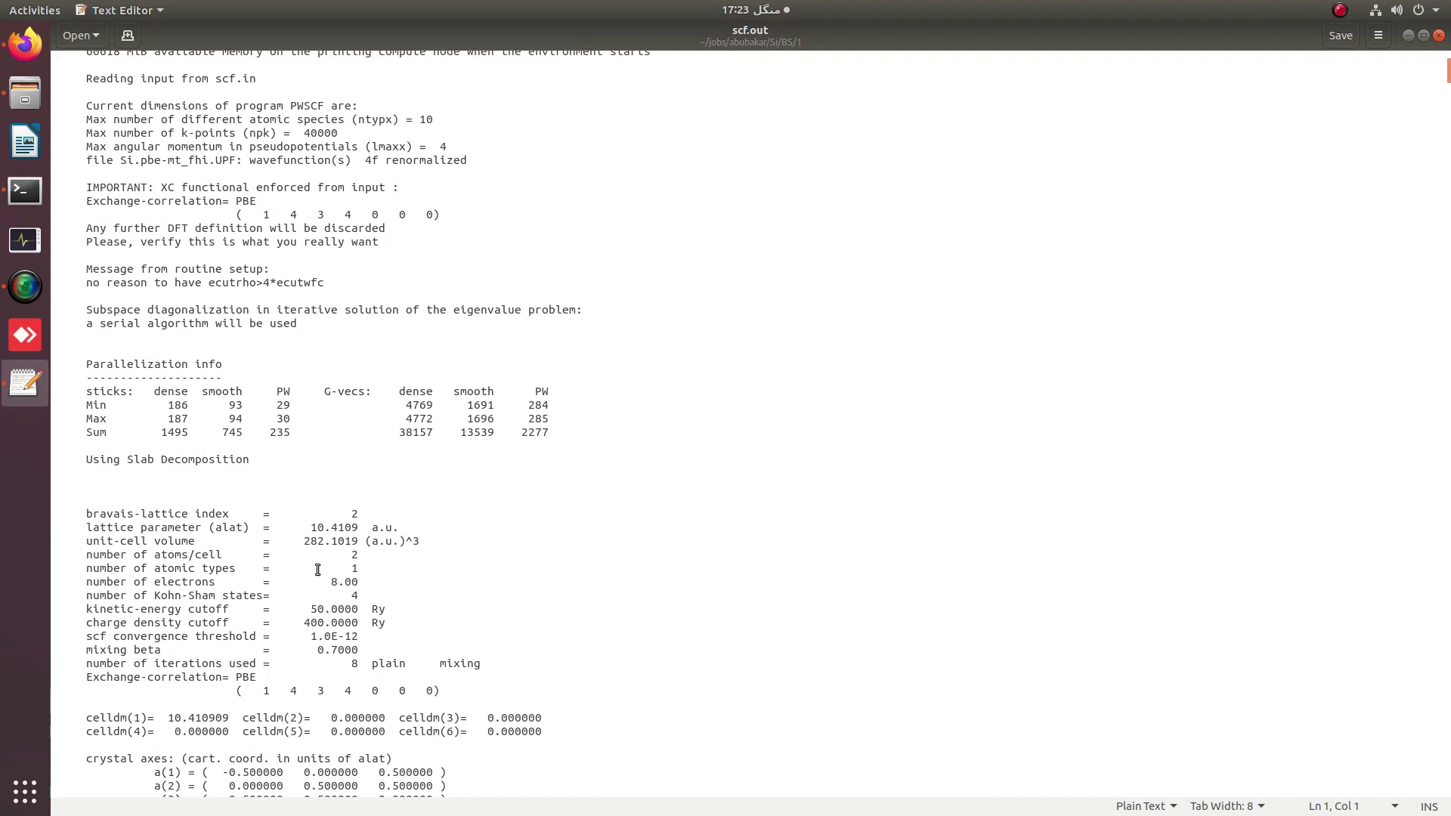
pyautogui.moveTo(330, 581); pyautogui.dragTo(361, 582)
pyautogui.moveTo(154, 596); pyautogui.dragTo(250, 597)
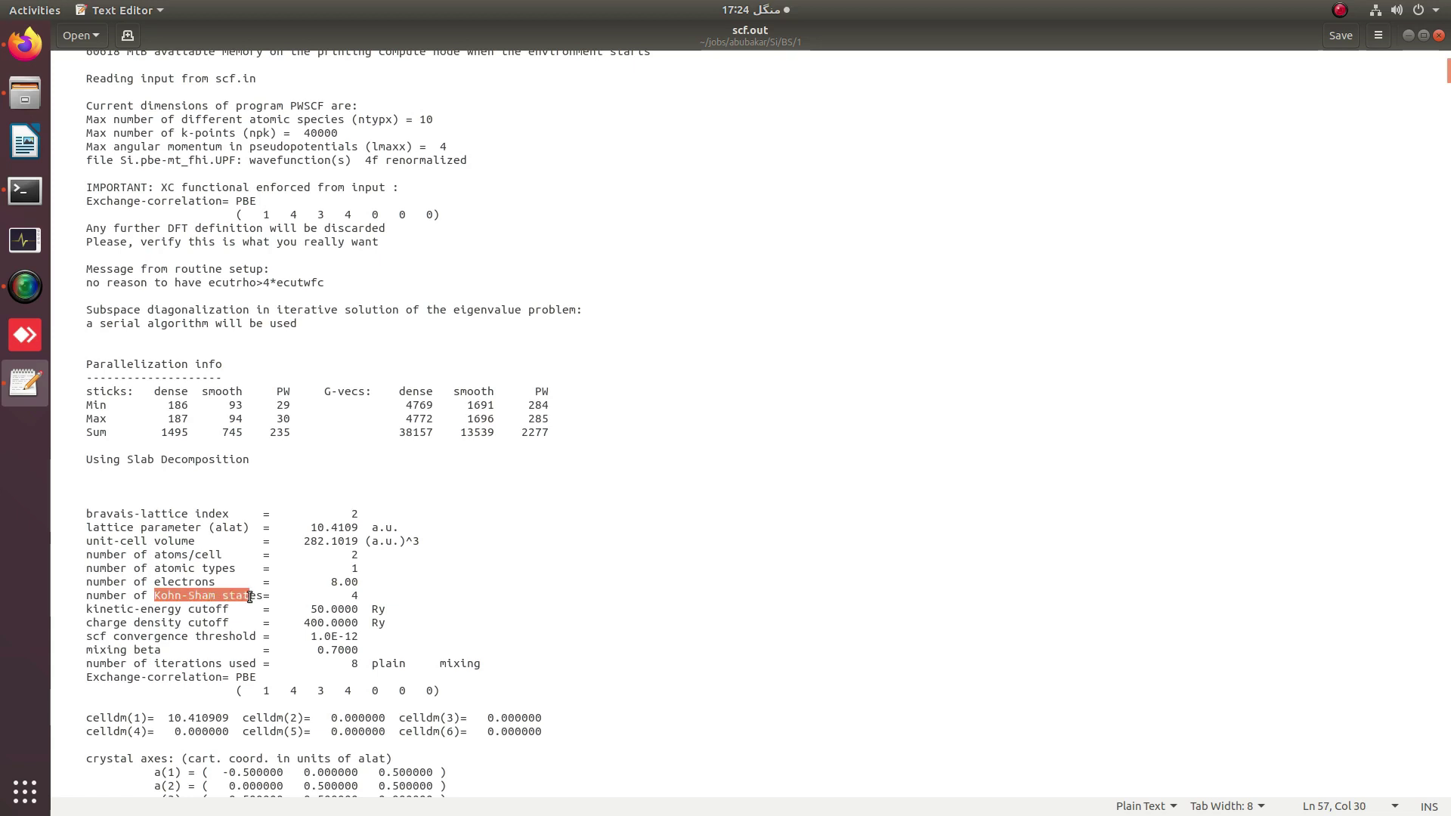
pyautogui.click(354, 596)
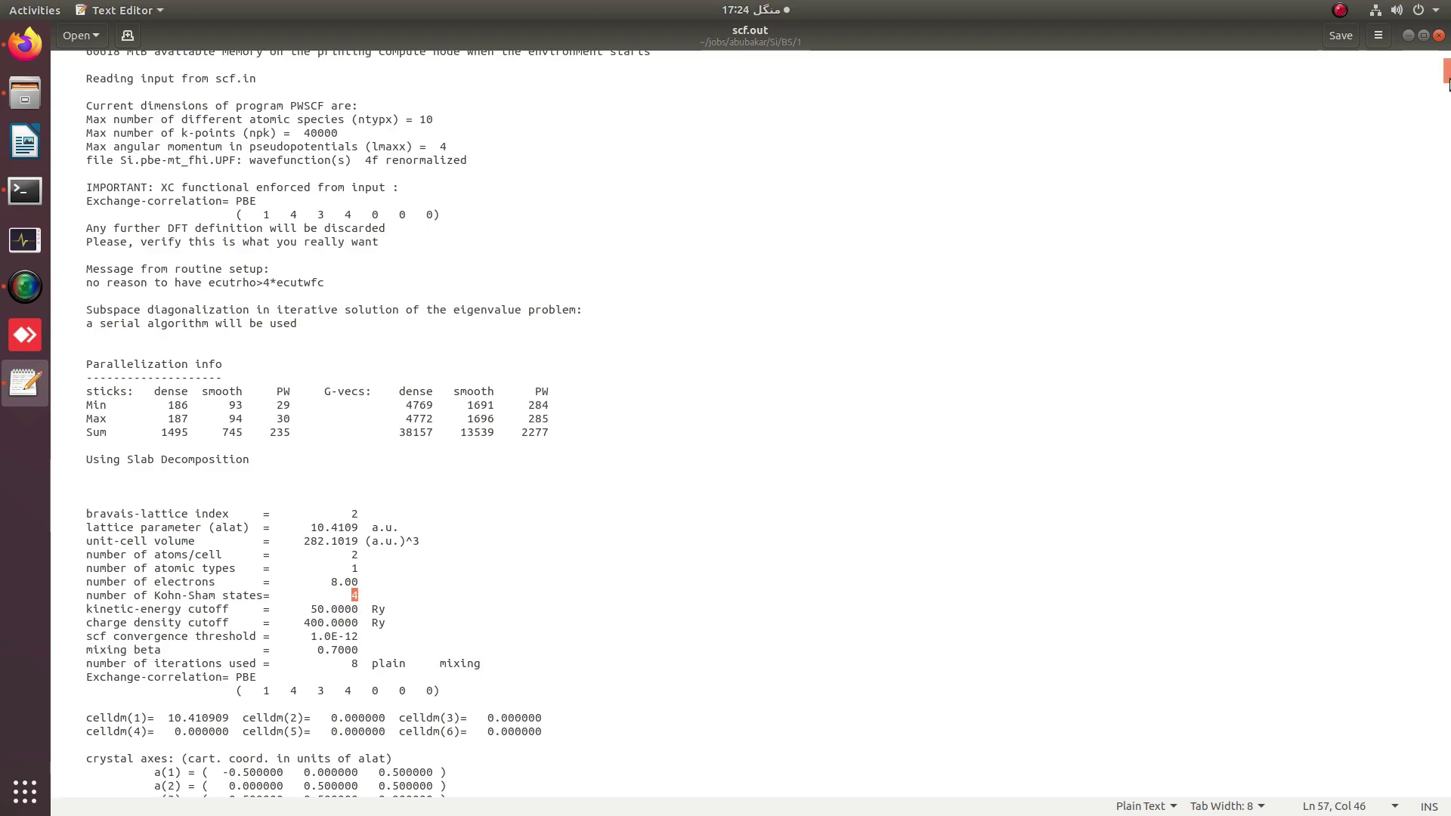
# Check the end of scf.out for job completion and the highest occupied level
pyautogui.moveTo(1446, 80); pyautogui.dragTo(1448, 797)
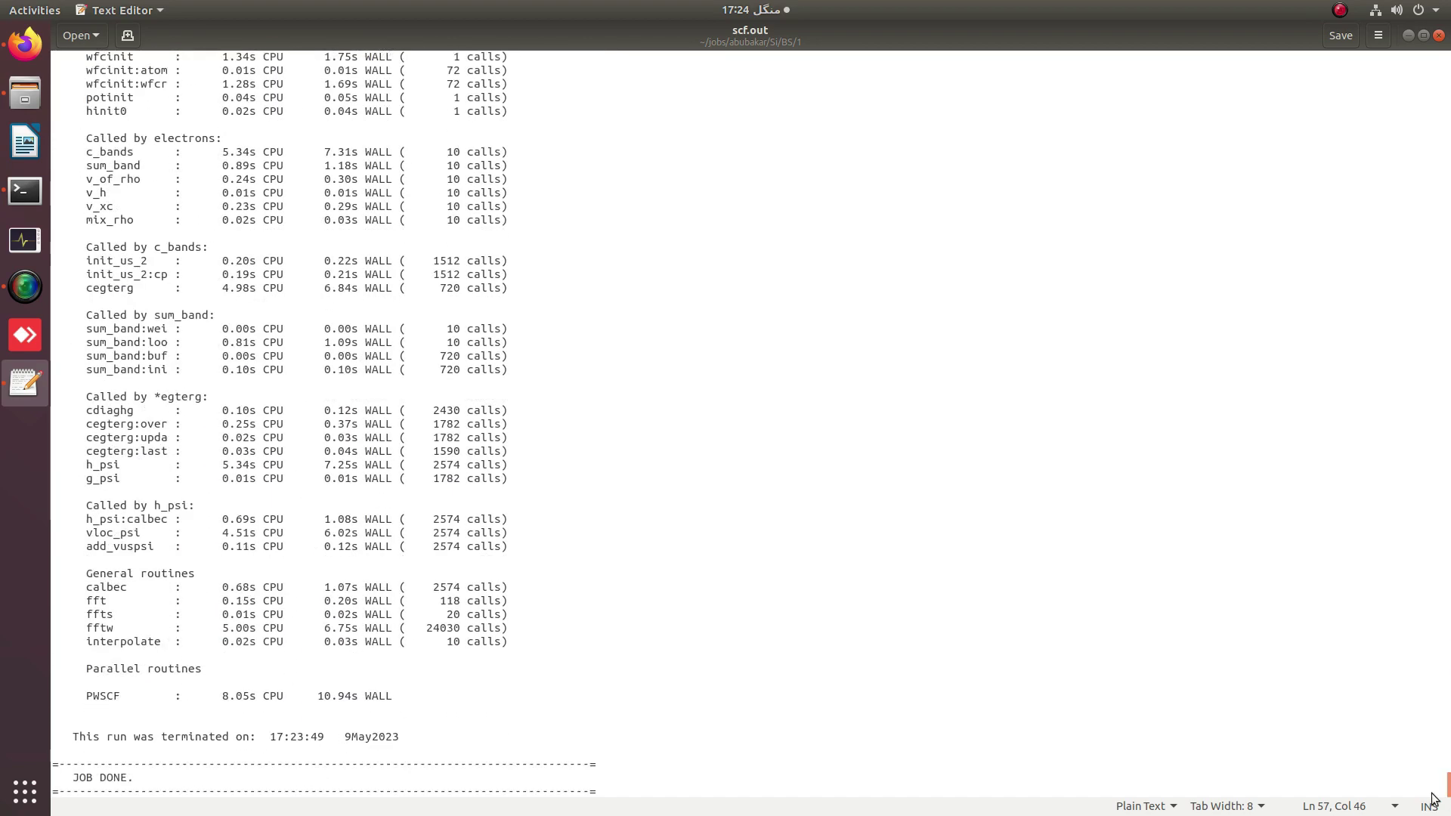
pyautogui.moveTo(69, 776); pyautogui.dragTo(136, 777)
pyautogui.scroll(5, 172, 727)
pyautogui.scroll(3, 172, 727)
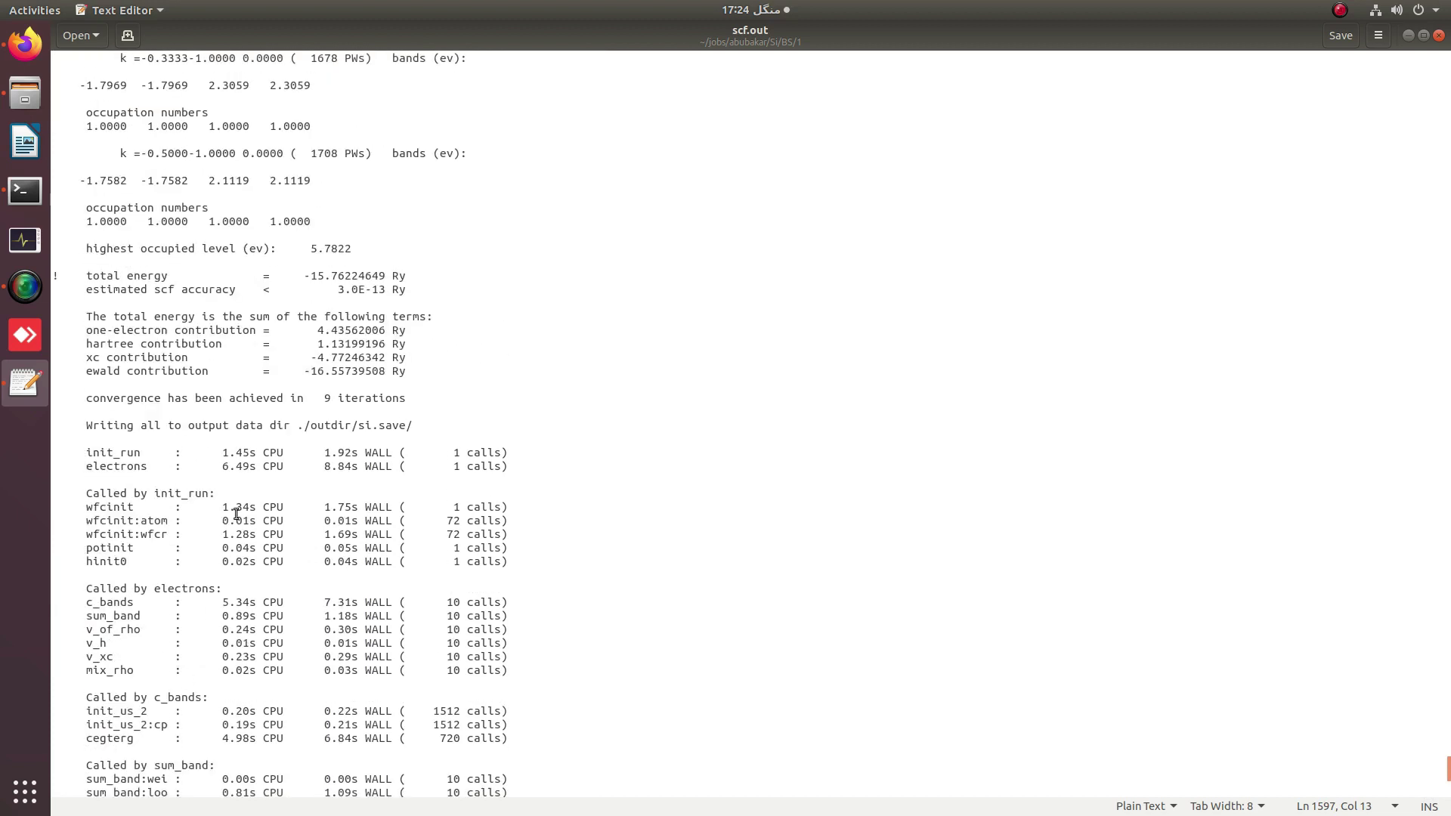
pyautogui.moveTo(85, 248); pyautogui.dragTo(354, 248)
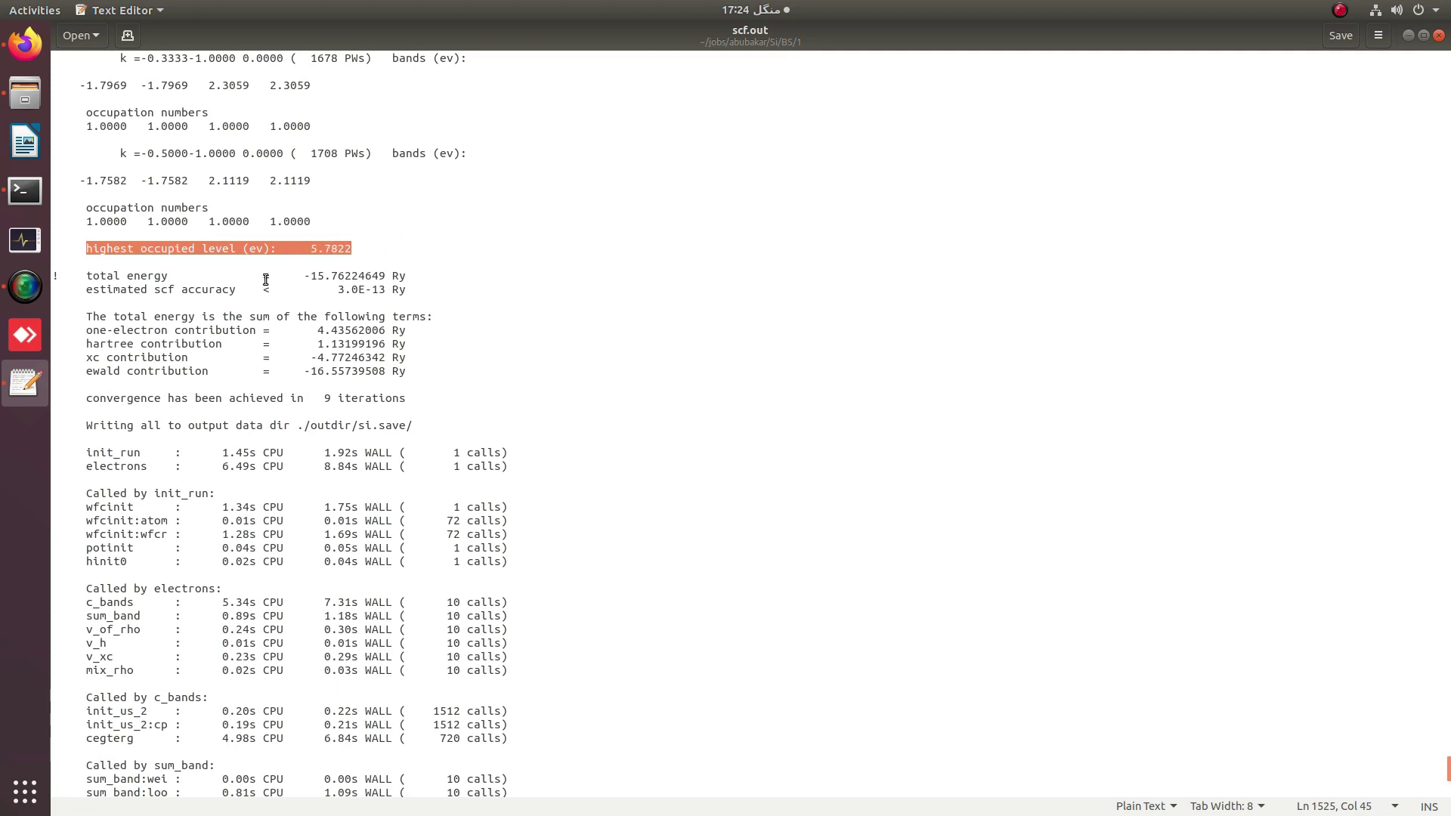
# Open scf.in again and compare its commented nbnd and occupations lines with the parameter summary in scf.out
pyautogui.click(25, 94)
pyautogui.doubleClick(587, 75)
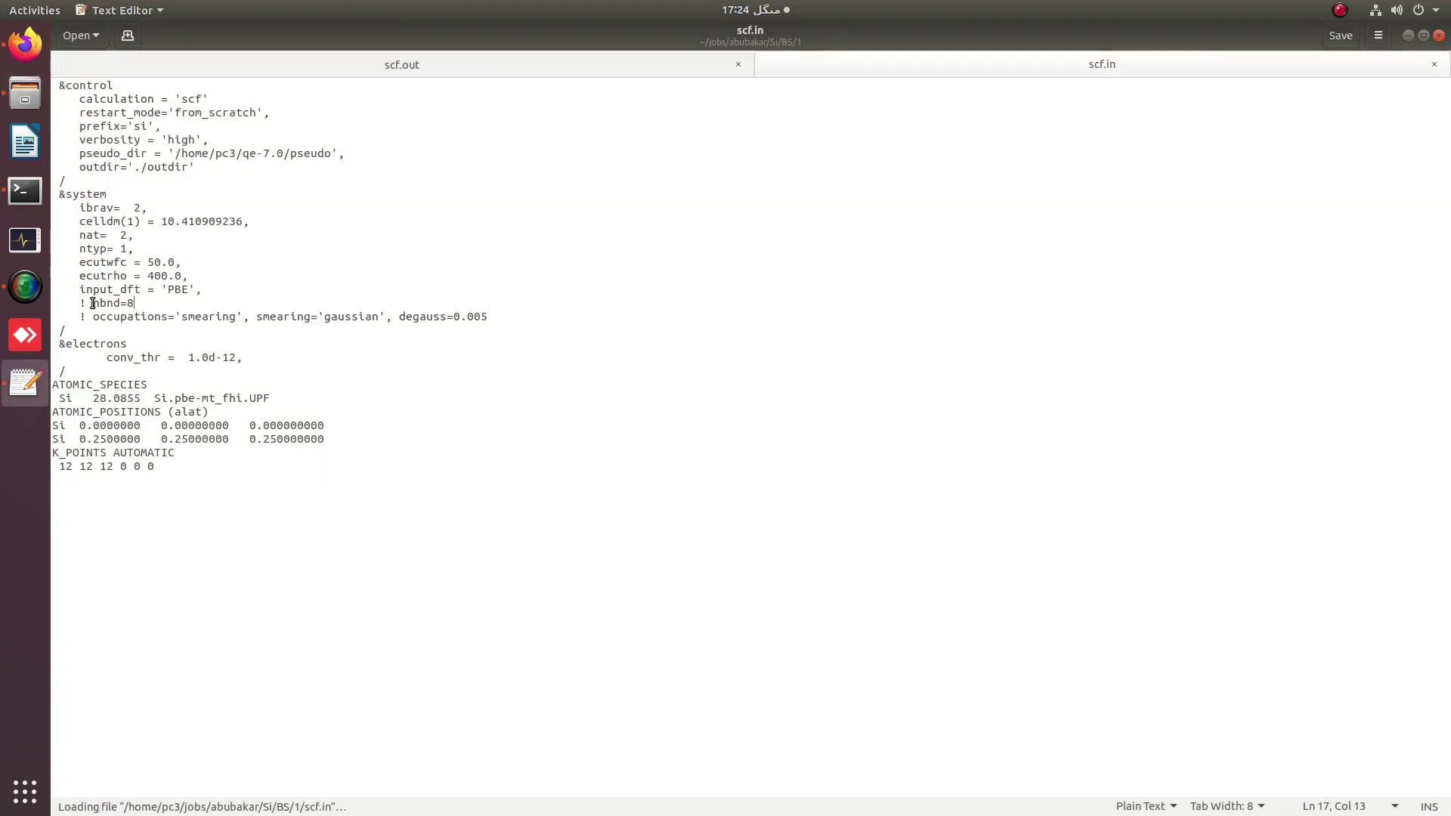
pyautogui.moveTo(81, 303); pyautogui.dragTo(495, 316)
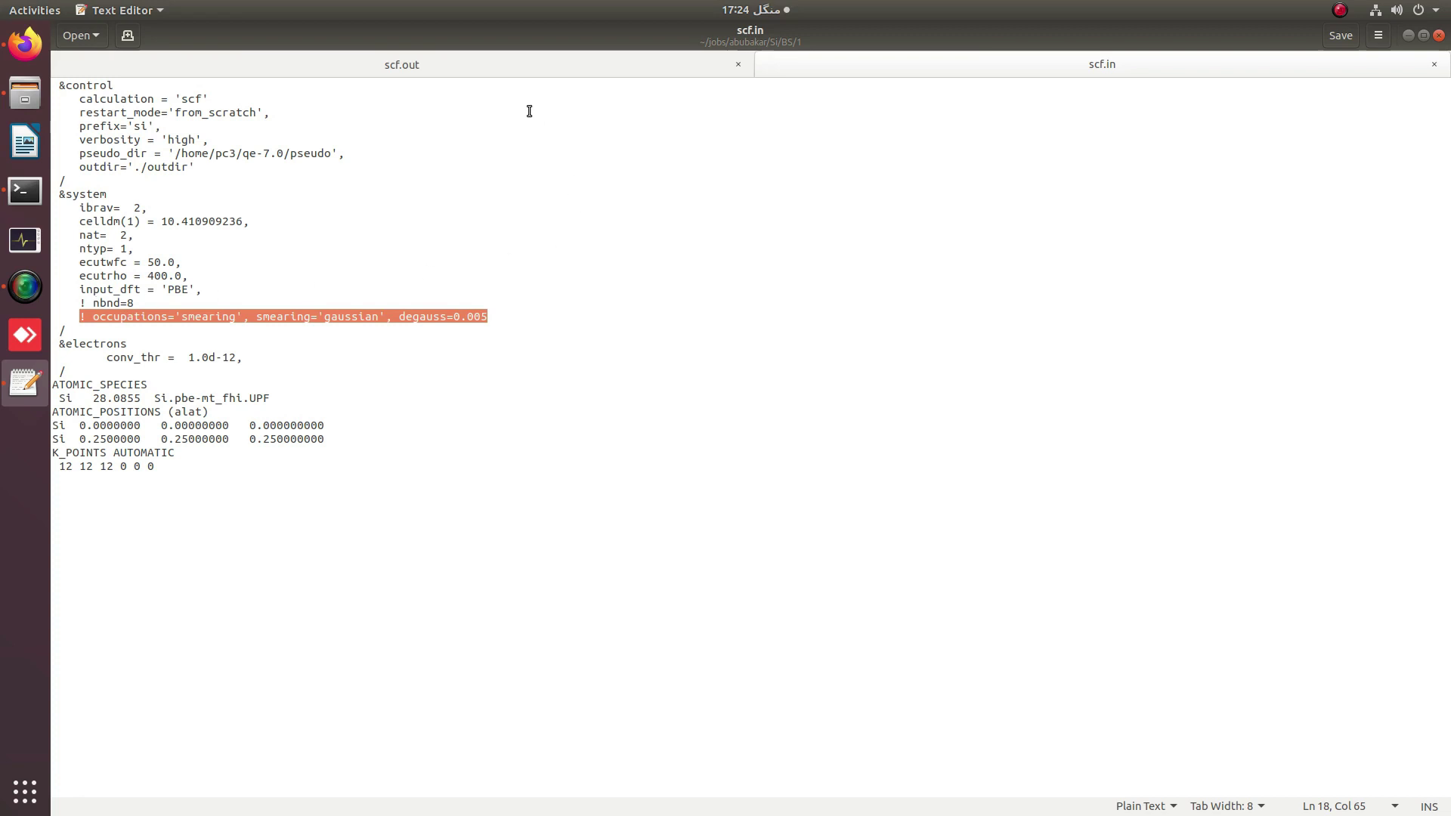
pyautogui.hotkey('ctrl', 'alt', 'pageup')
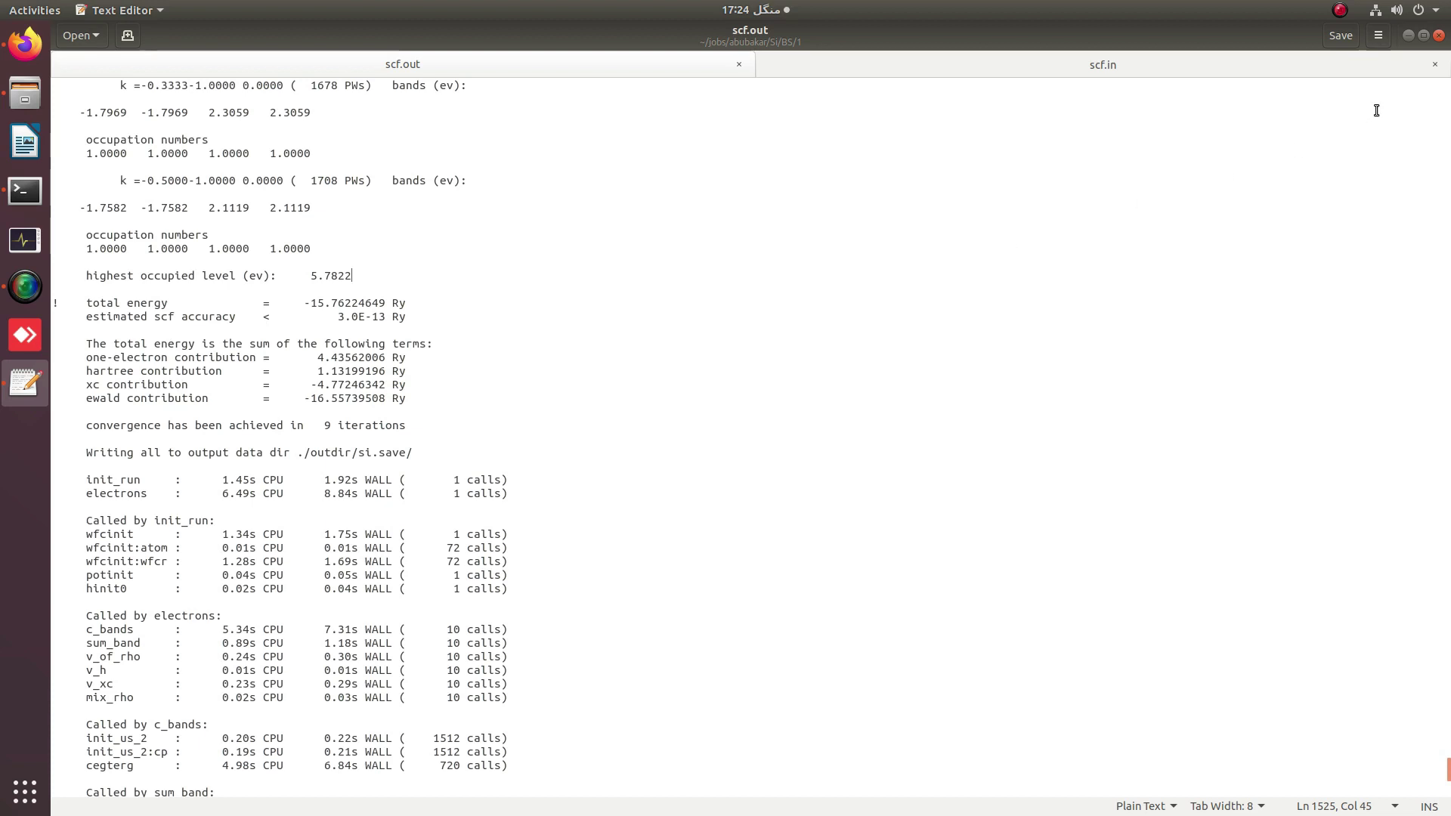
pyautogui.click(1408, 36)
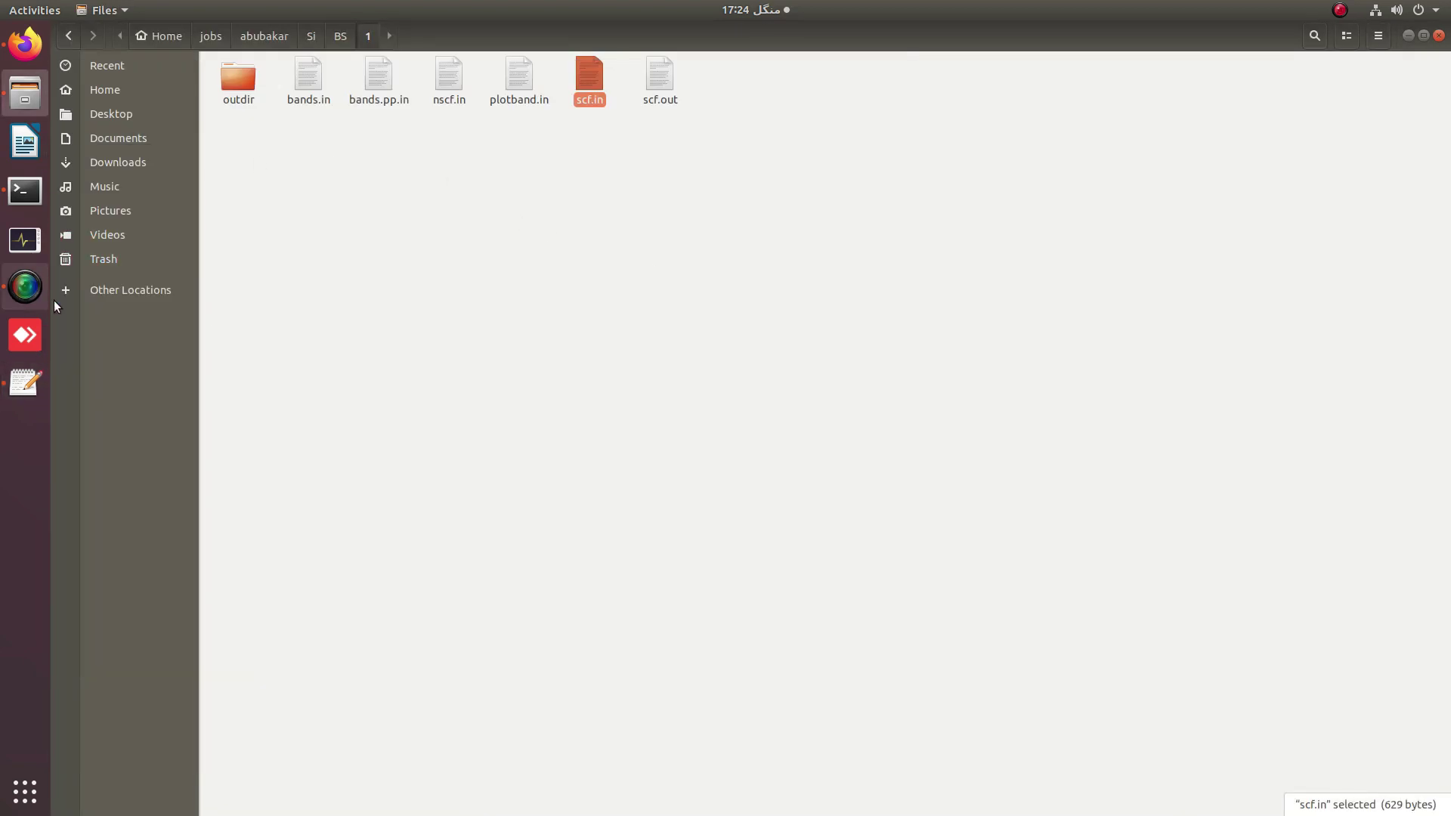
pyautogui.doubleClick(597, 75)
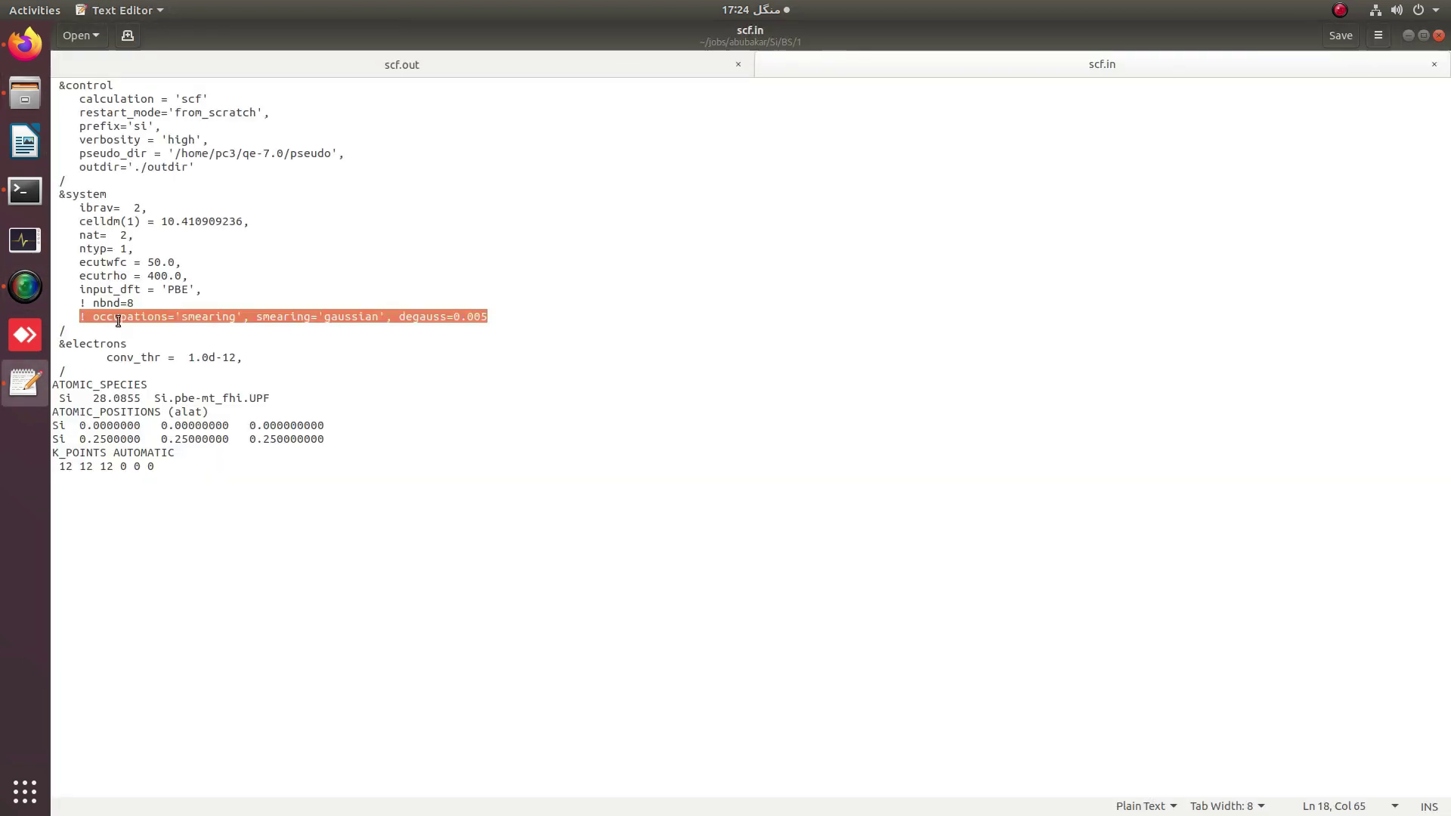
pyautogui.click(616, 67)
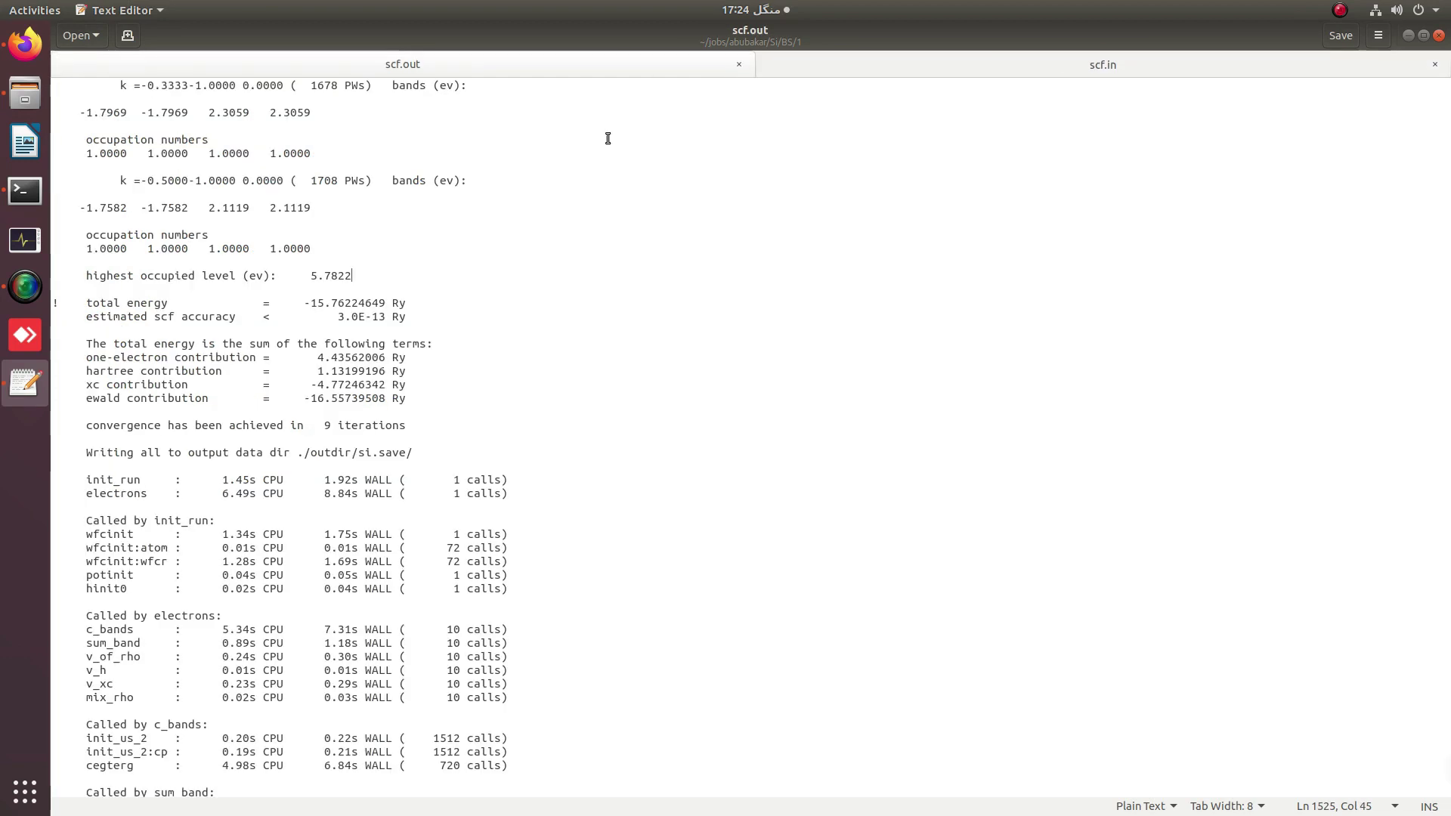
pyautogui.scroll(20, 619, 340)
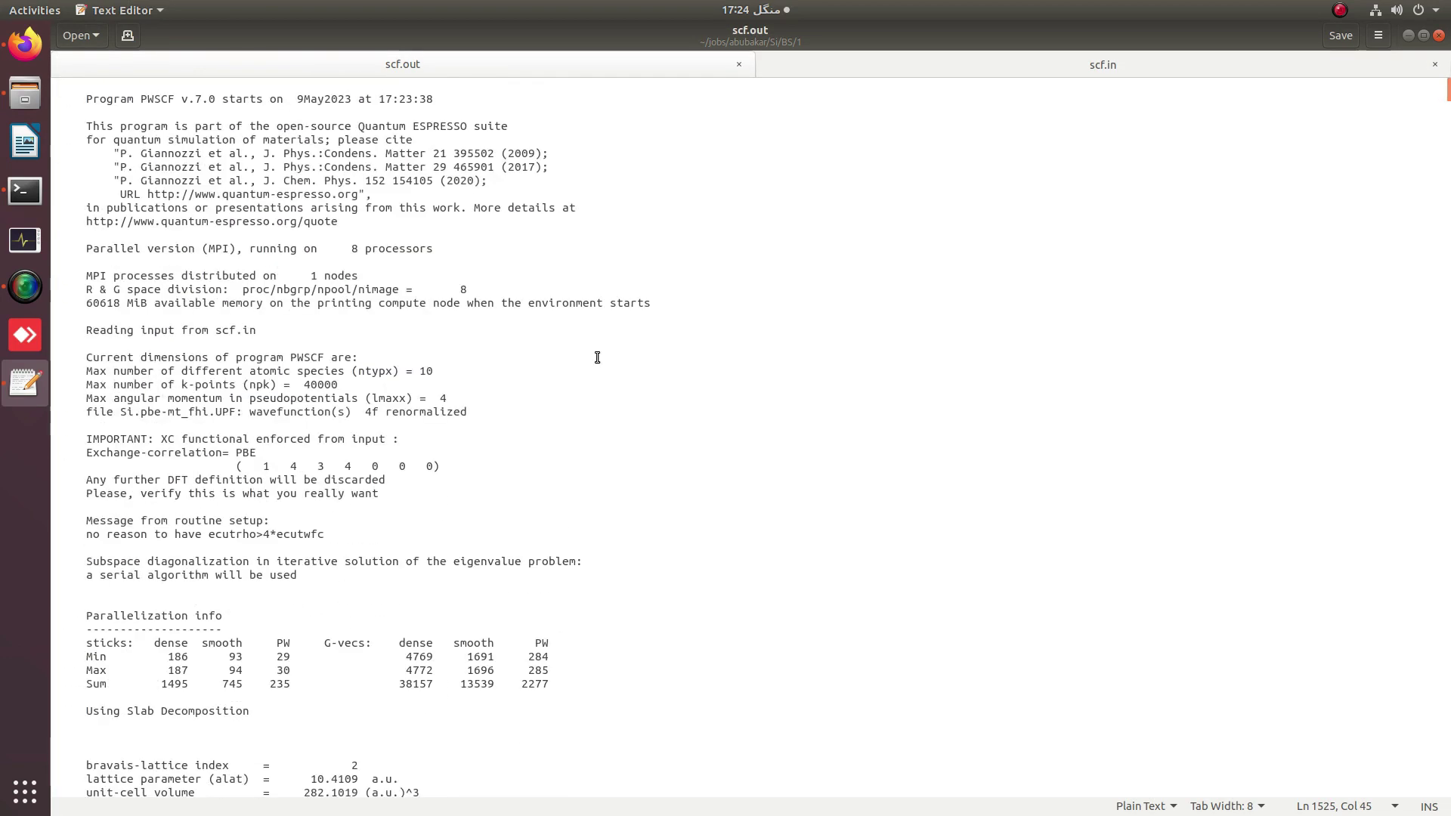
pyautogui.scroll(-4, 461, 529)
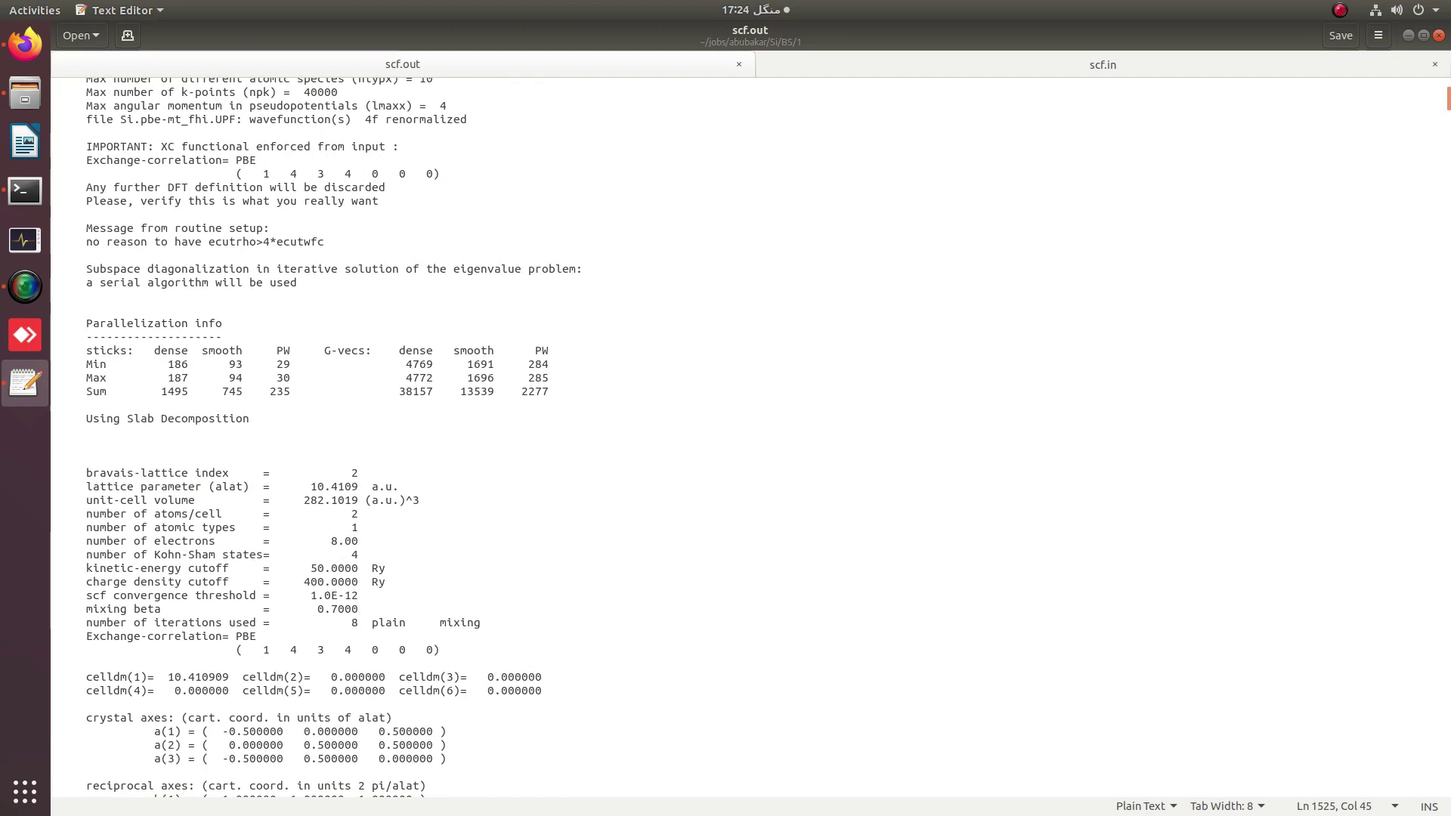
# Uncomment the nbnd=8 line in the &system section of scf.in and save the file
pyautogui.hotkey('ctrl', 'alt', 'pagedown')
pyautogui.click(92, 304)
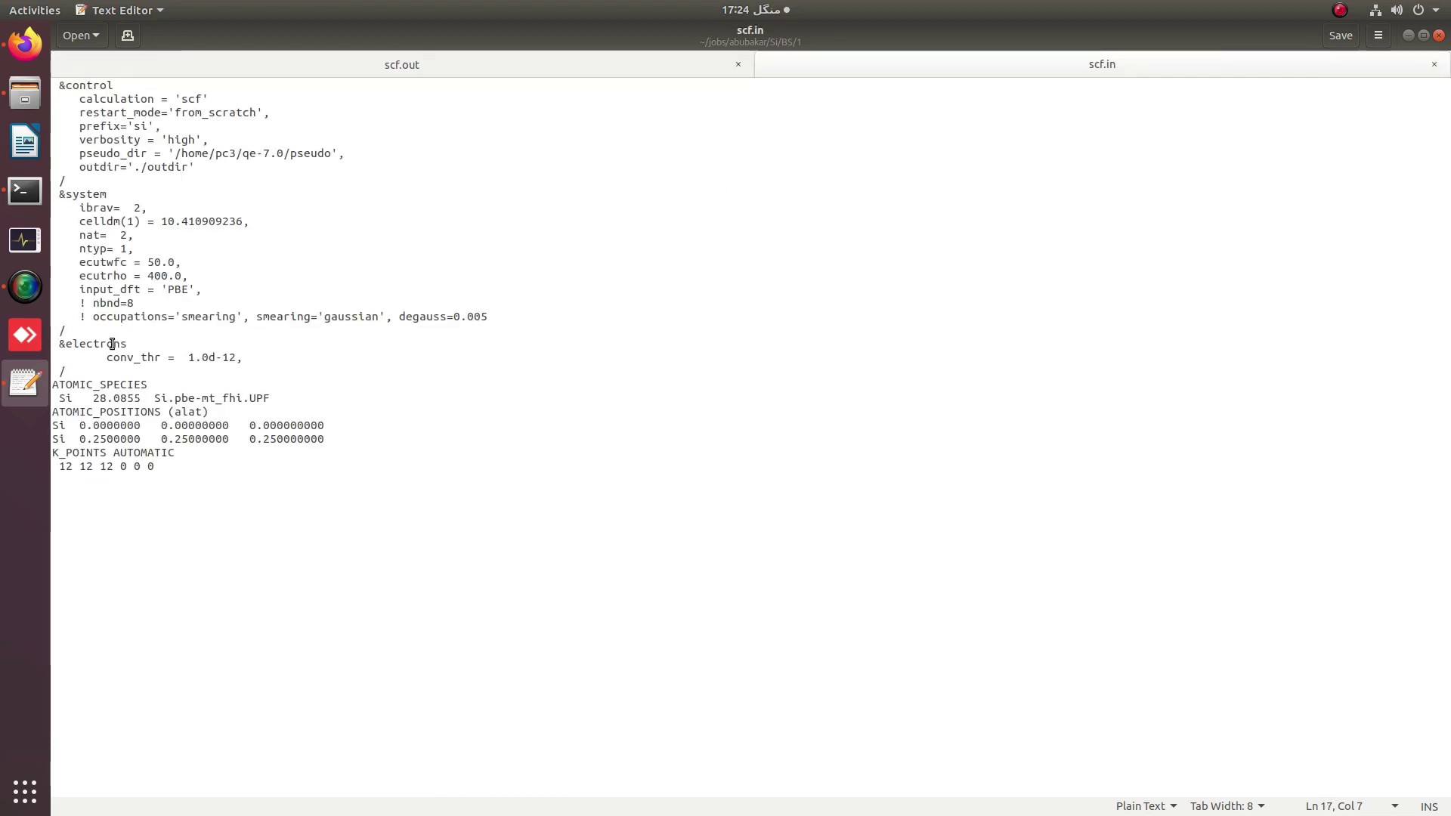
pyautogui.press('BackSpace')
pyautogui.press('BackSpace')
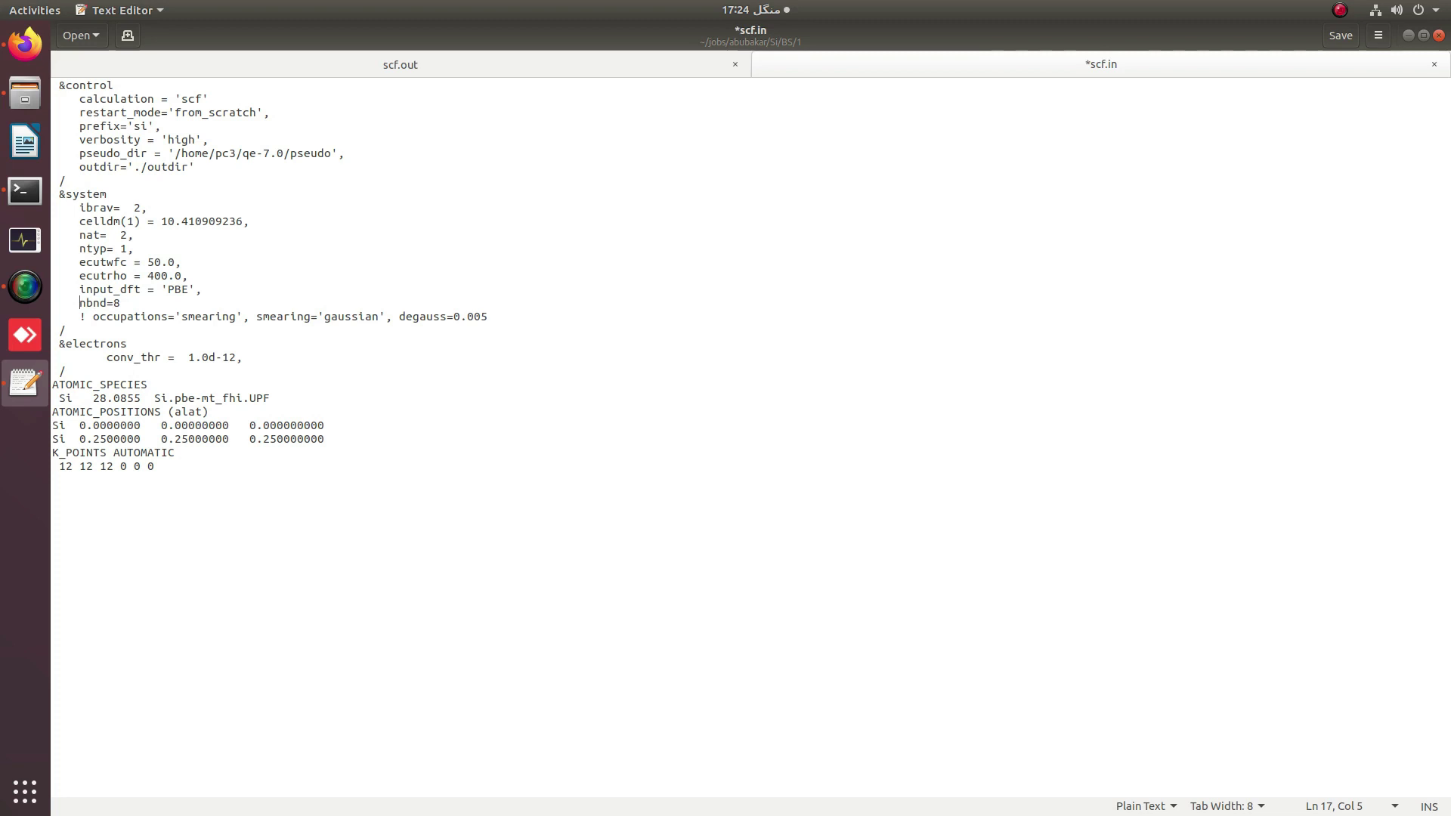
pyautogui.hotkey('ctrl', 's')
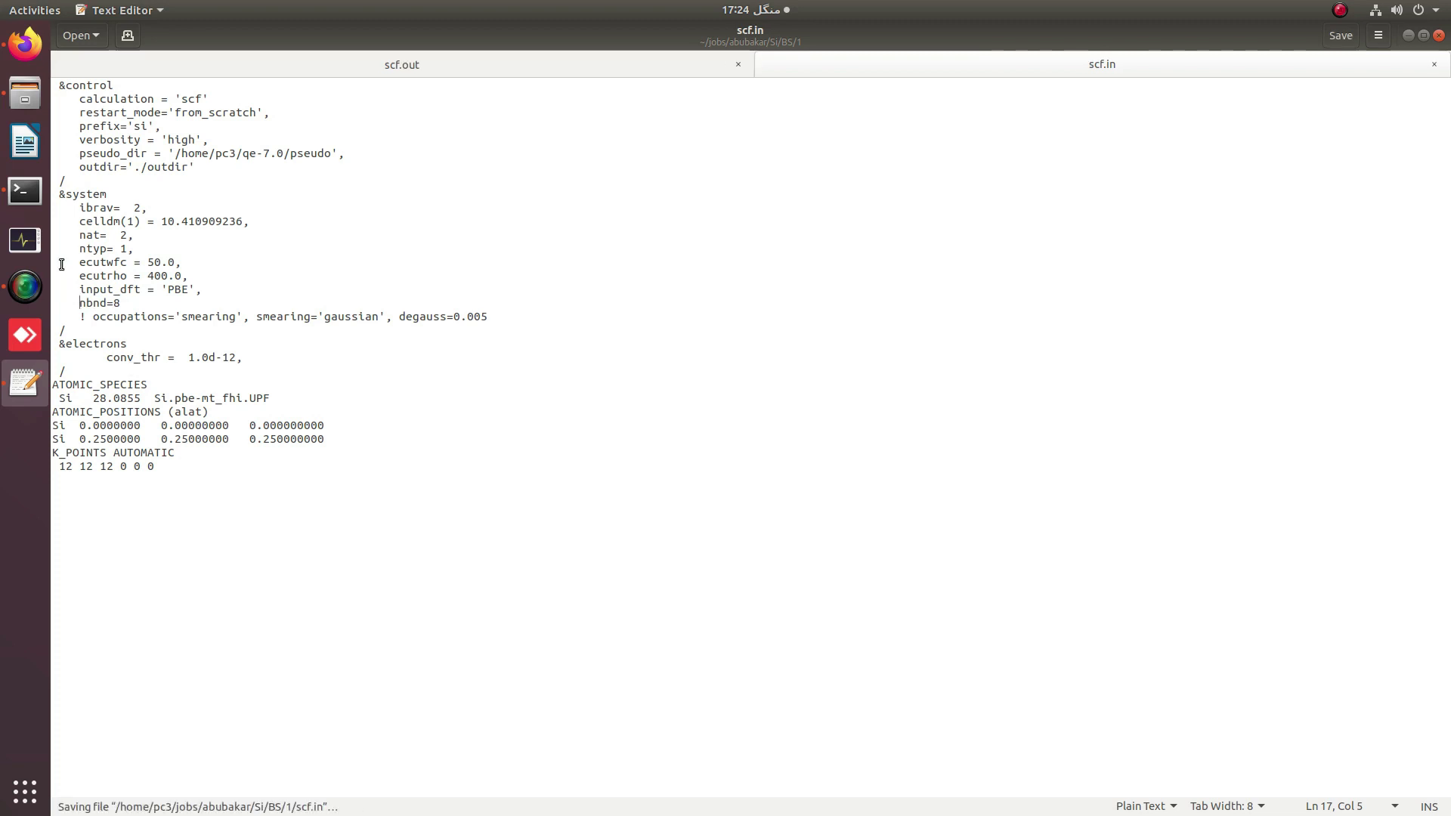
# In the terminal, rerun the previous pw.x command on scf.in with its output redirected to scf_nbnd.out
pyautogui.click(25, 190)
pyautogui.press('Up')
pyautogui.press('Left')
pyautogui.press('Left')
pyautogui.press('Left')
pyautogui.press('Left')
pyautogui.write('_')
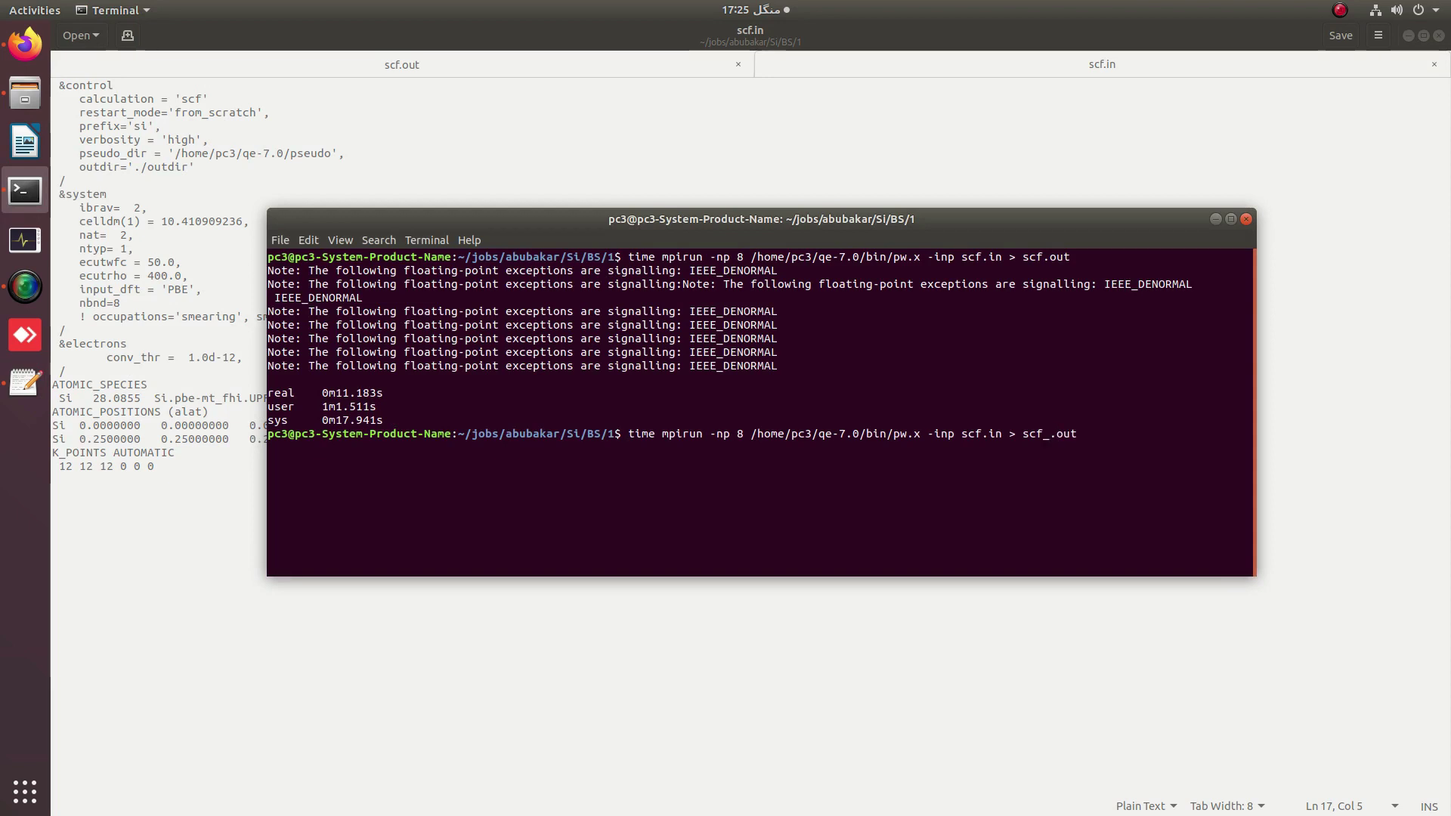
pyautogui.write('nbnd')
pyautogui.press('Return')
pyautogui.press('Return')
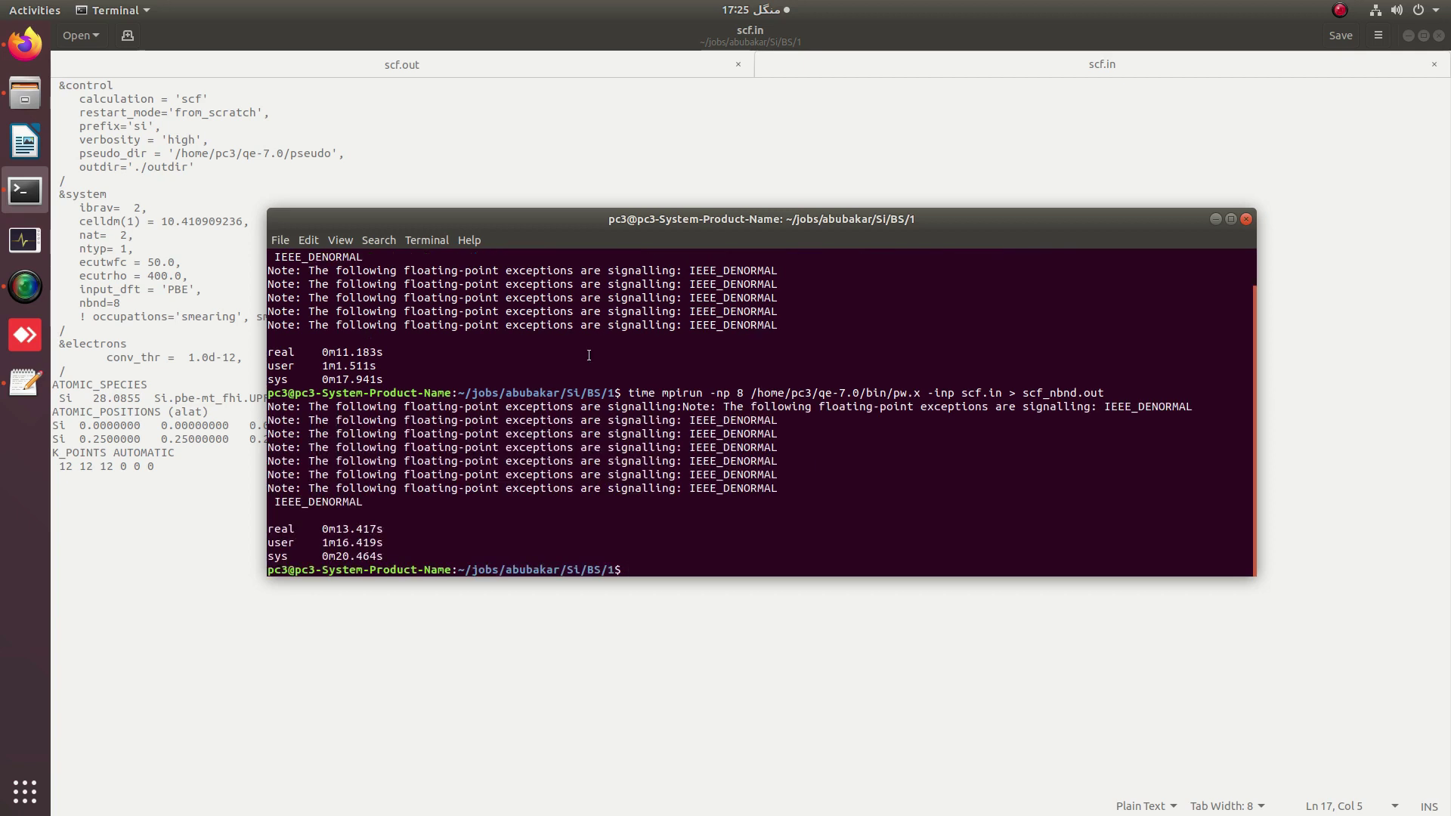
# Open scf_nbnd.out and check the number of Kohn-Sham states and the end of the run
pyautogui.click(1216, 219)
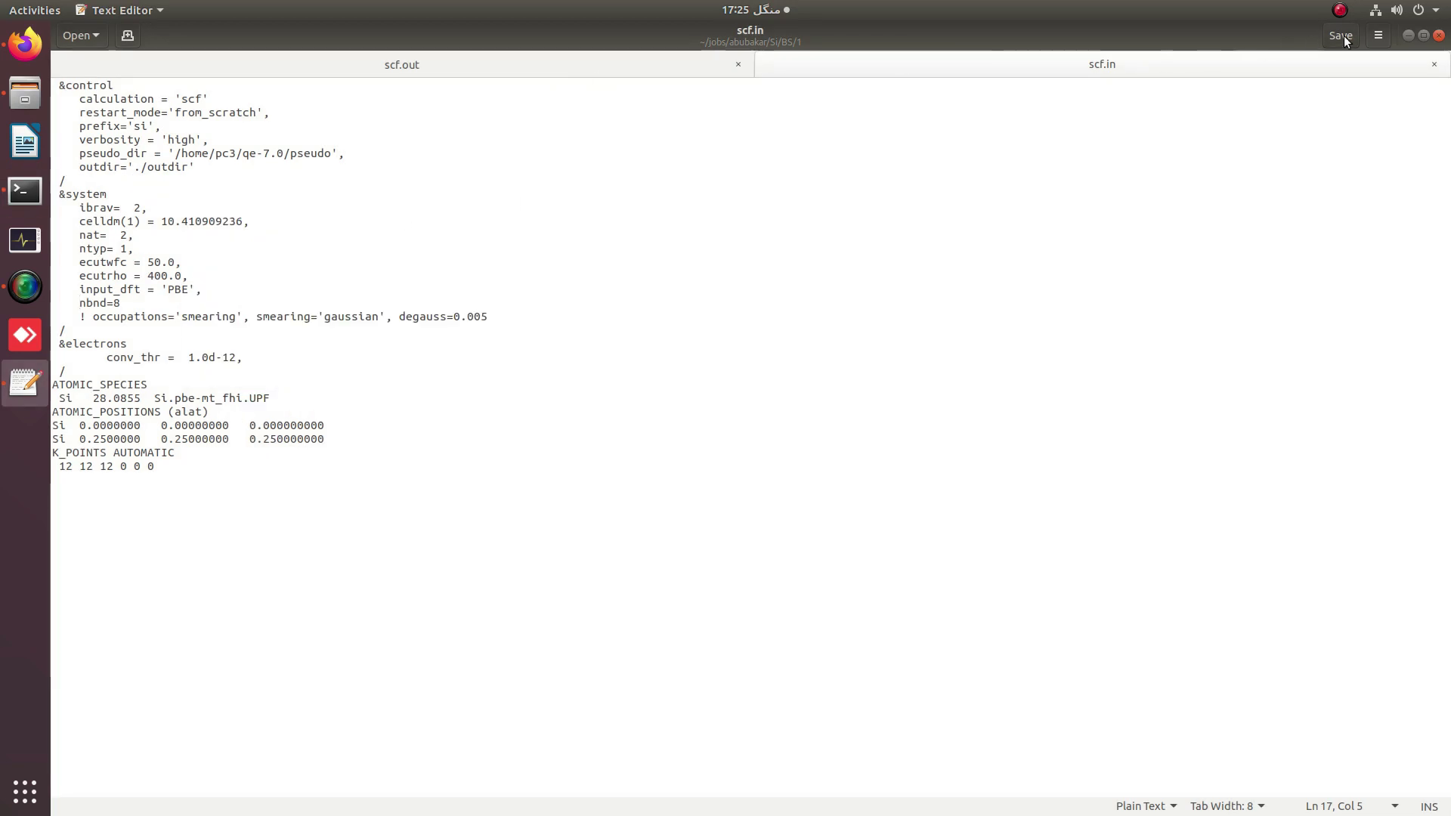
pyautogui.click(1407, 35)
pyautogui.doubleClick(736, 83)
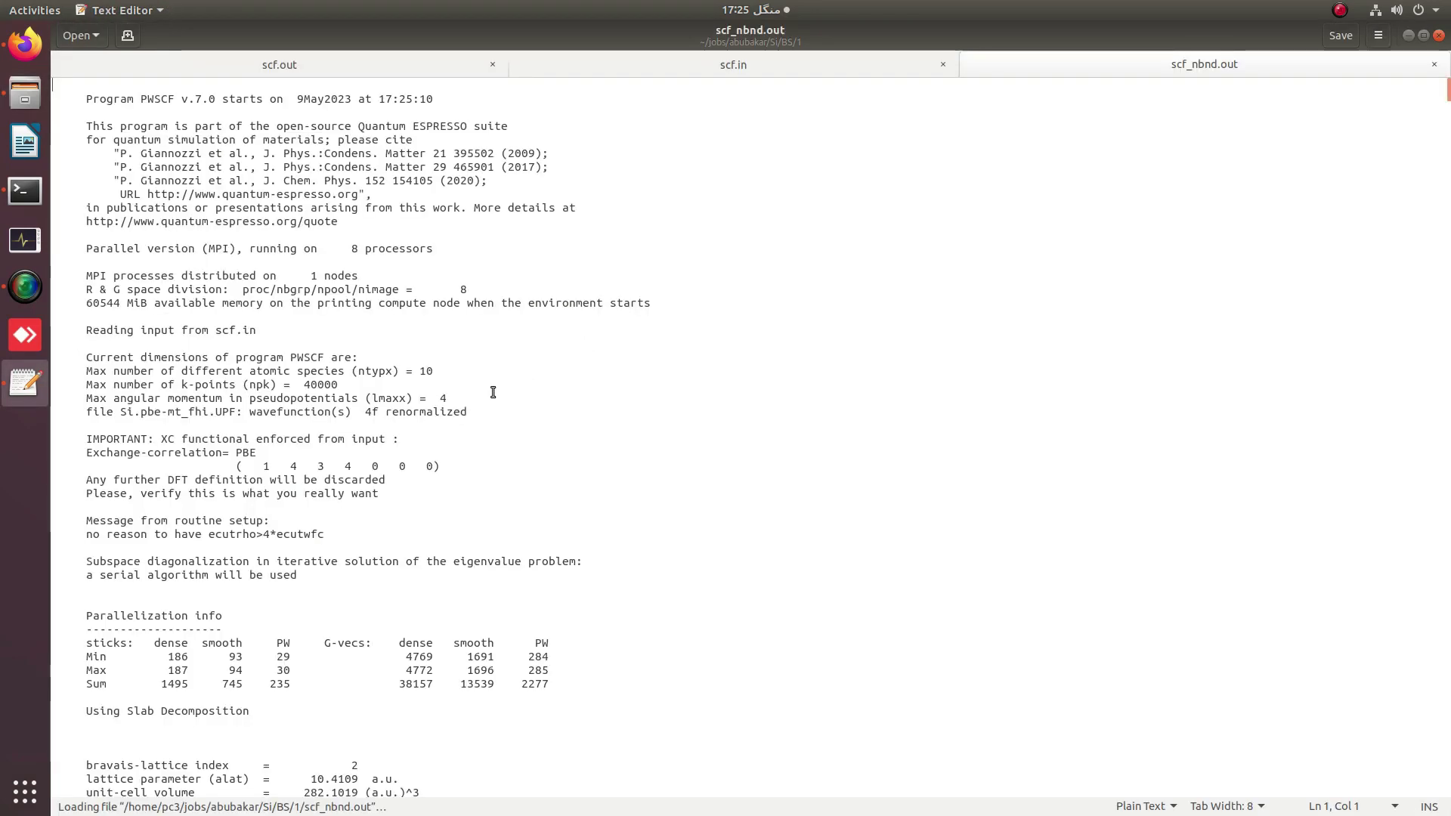
pyautogui.scroll(-3, 437, 523)
pyautogui.scroll(-2, 366, 669)
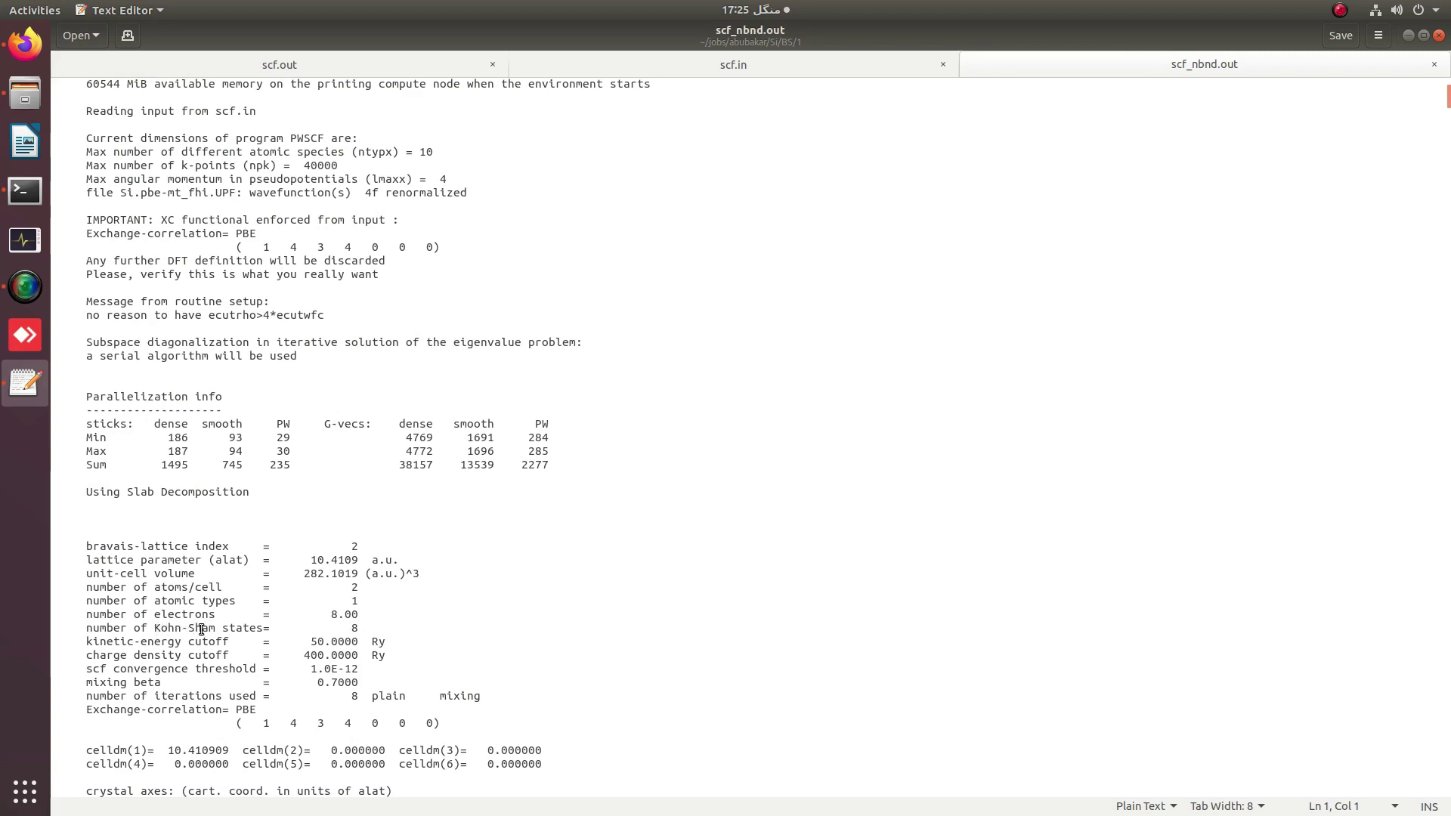
pyautogui.doubleClick(352, 628)
pyautogui.scroll(-20, 681, 686)
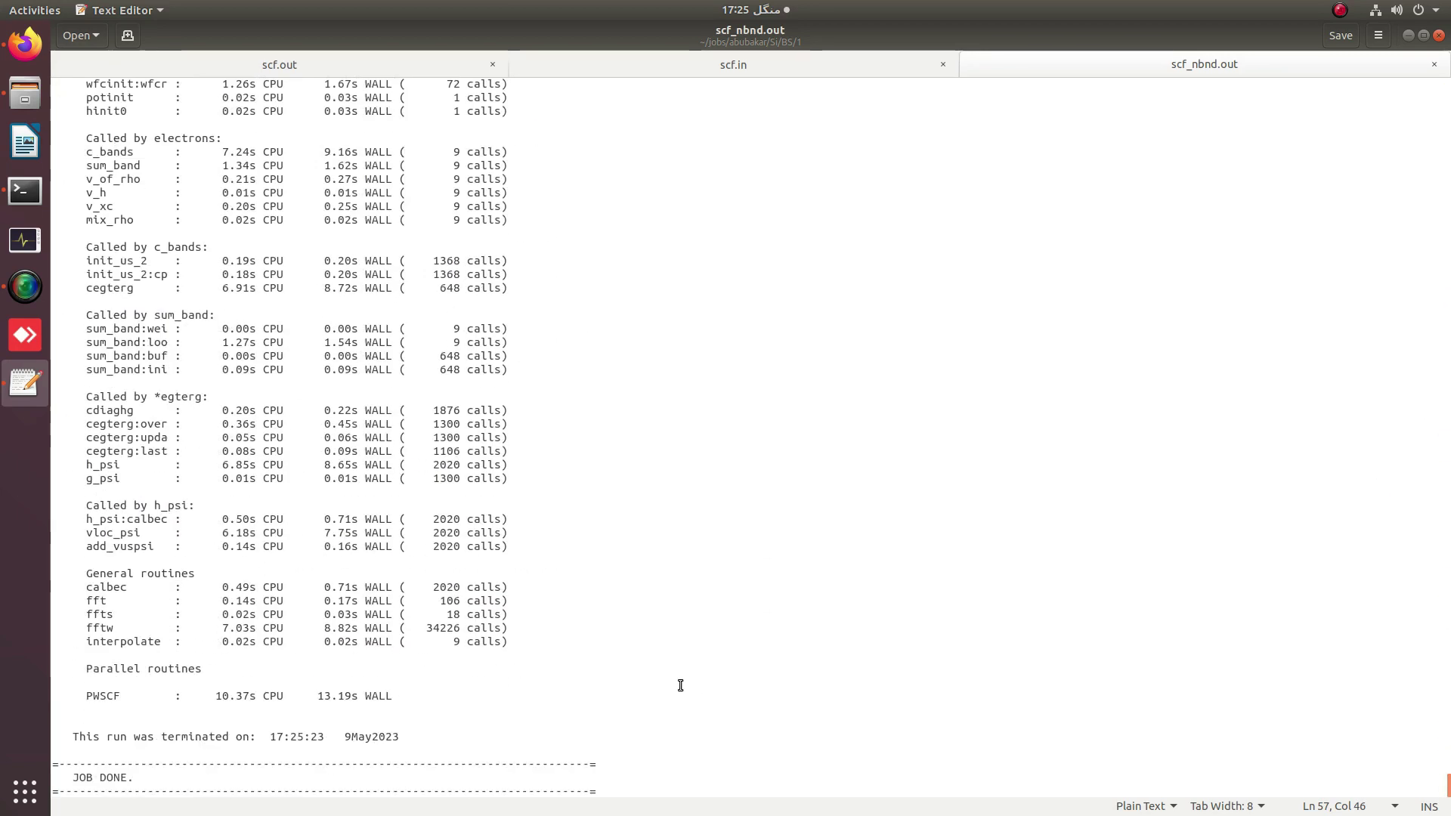
# Check the job completion line and the highest occupied and lowest unoccupied levels near the end of scf_nbnd.out
pyautogui.moveTo(79, 778); pyautogui.dragTo(134, 778)
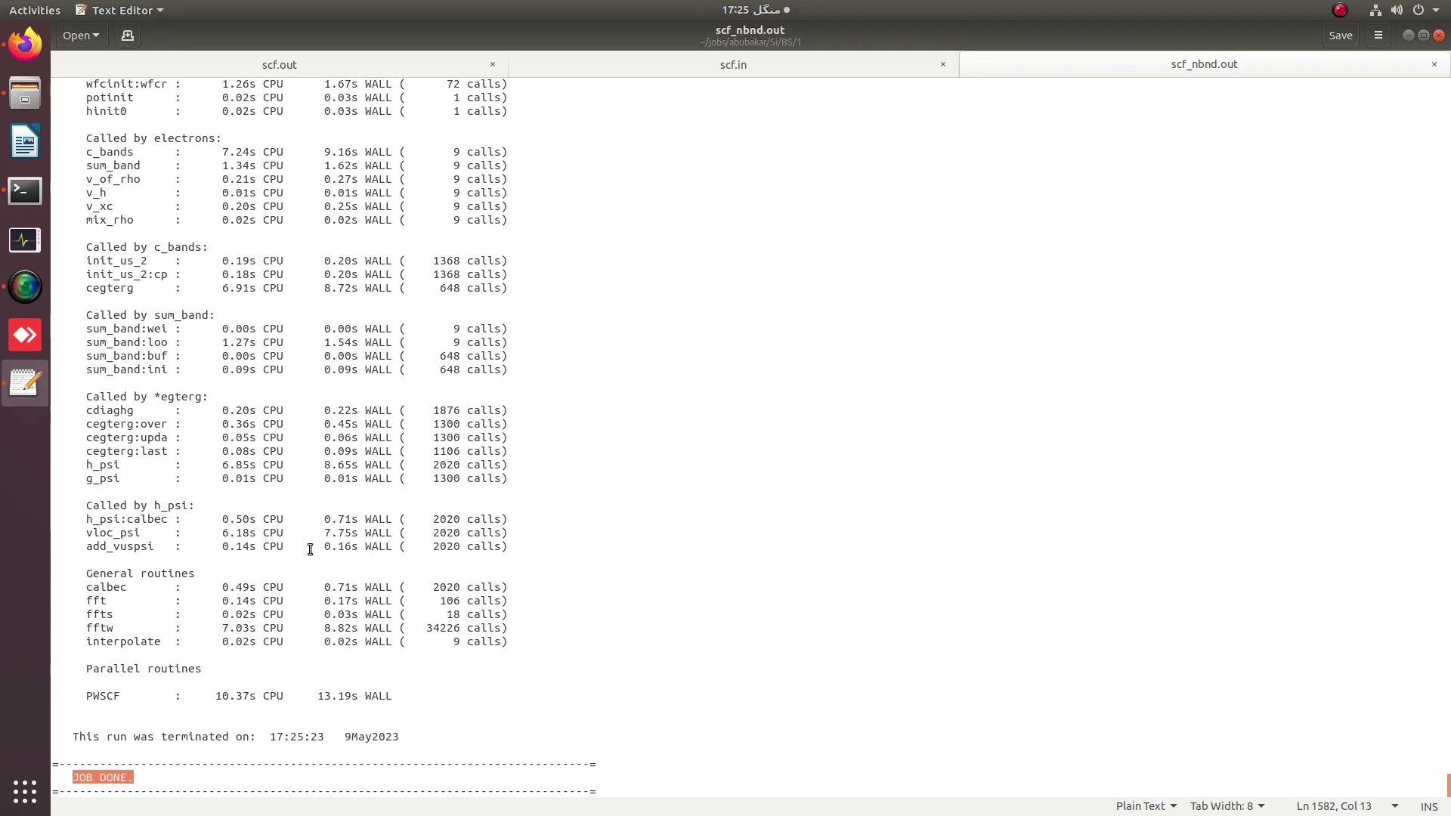
pyautogui.scroll(7, 310, 549)
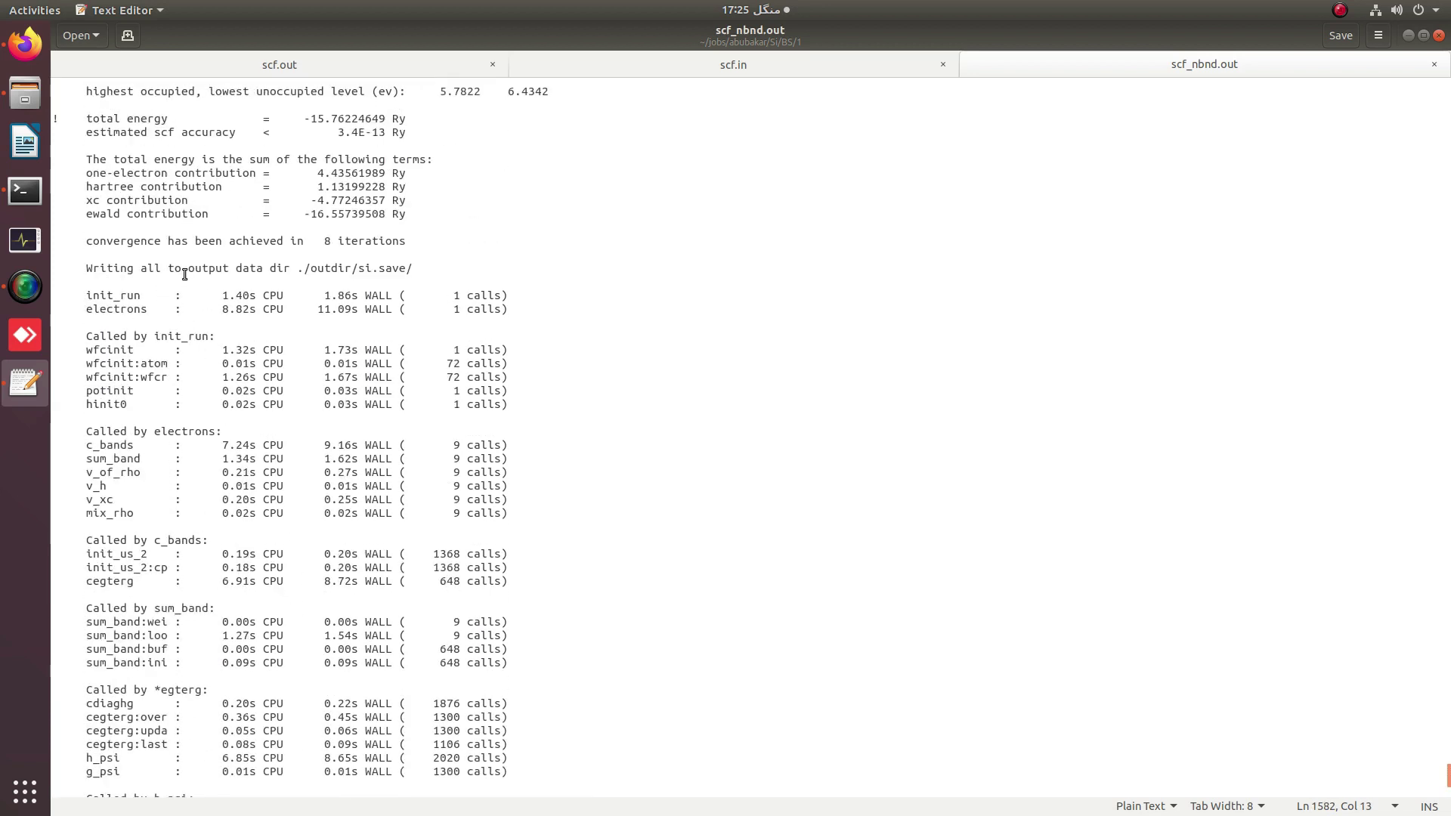
pyautogui.scroll(2, 184, 275)
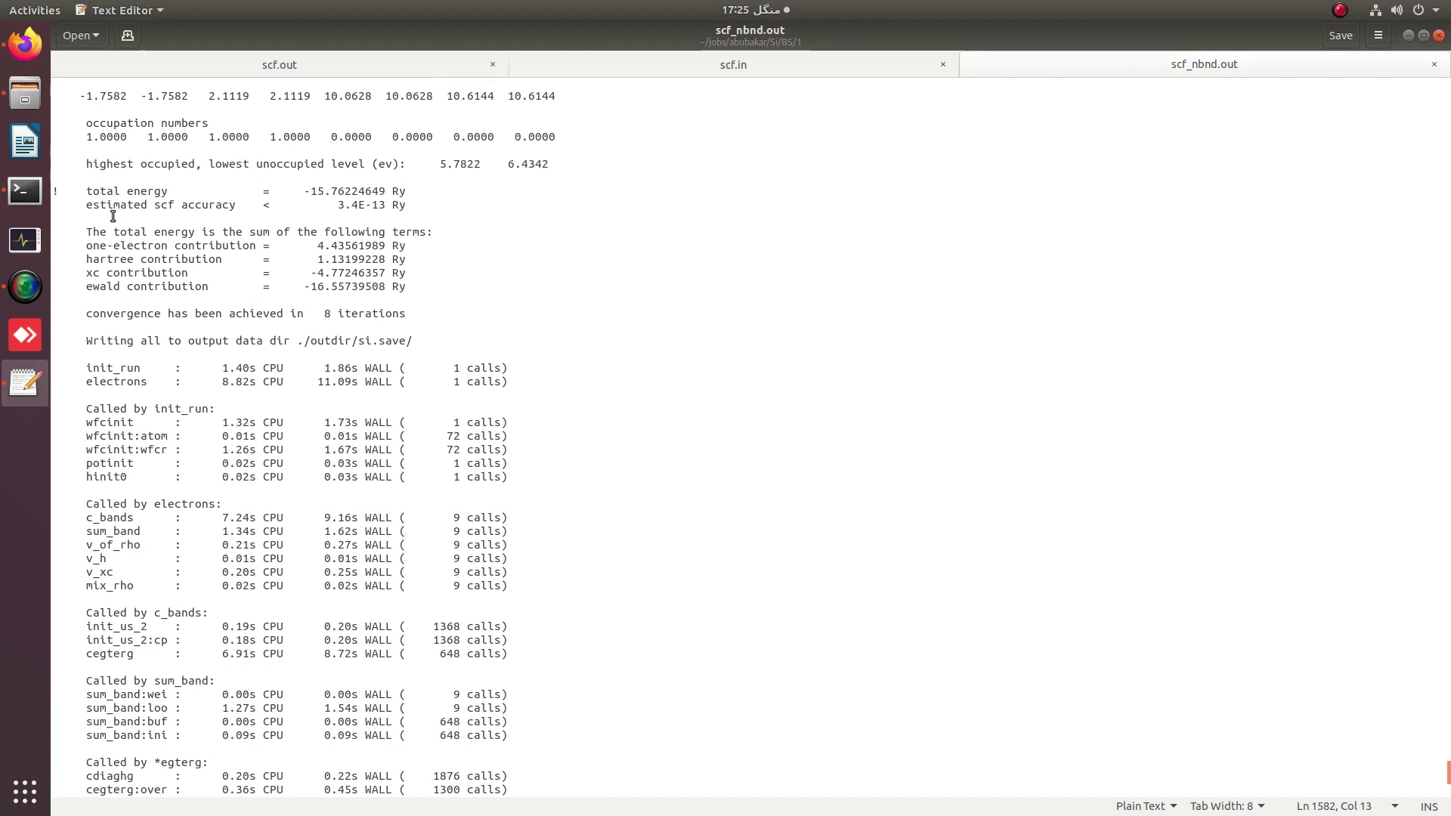
pyautogui.scroll(2, 134, 218)
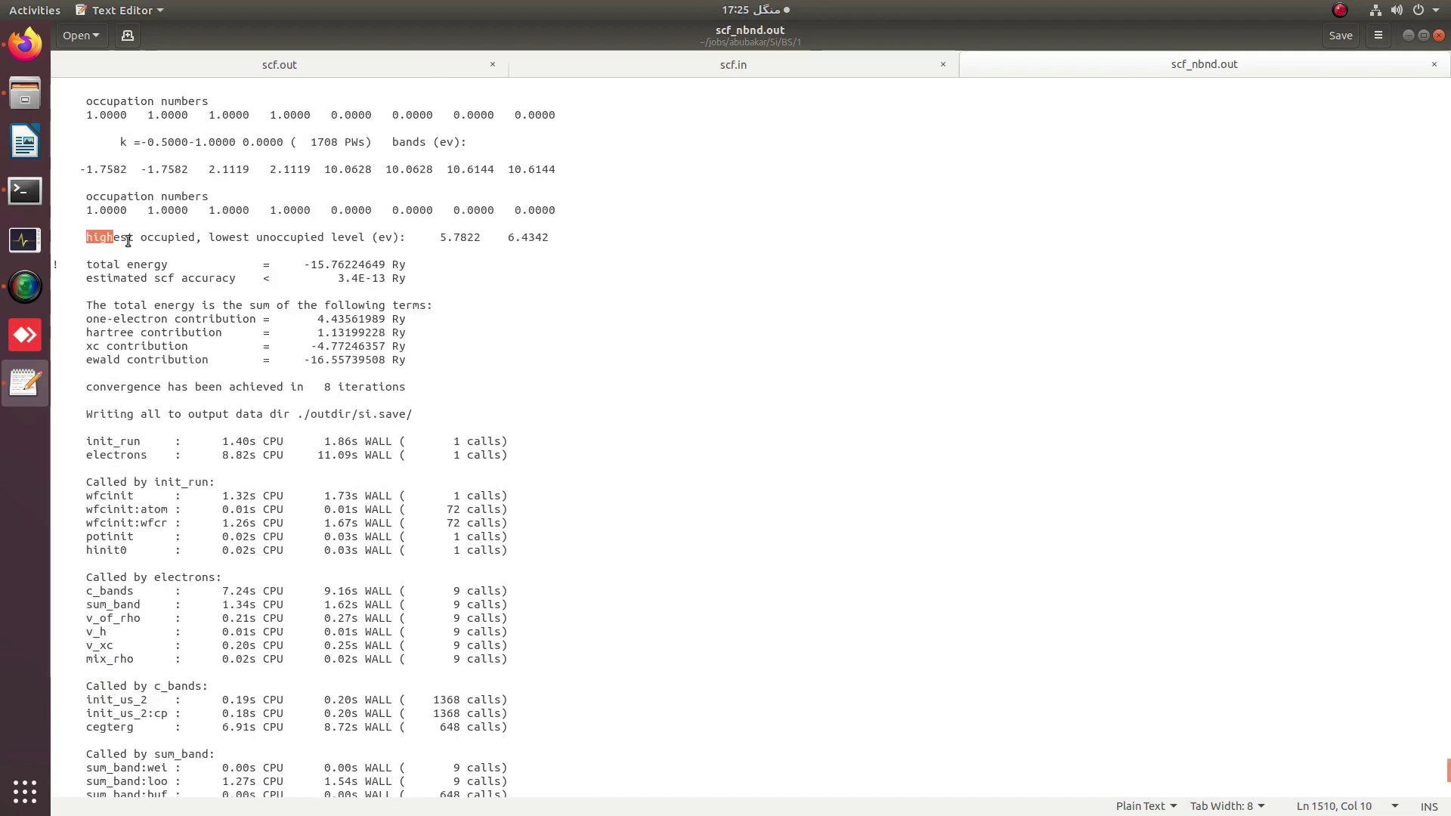
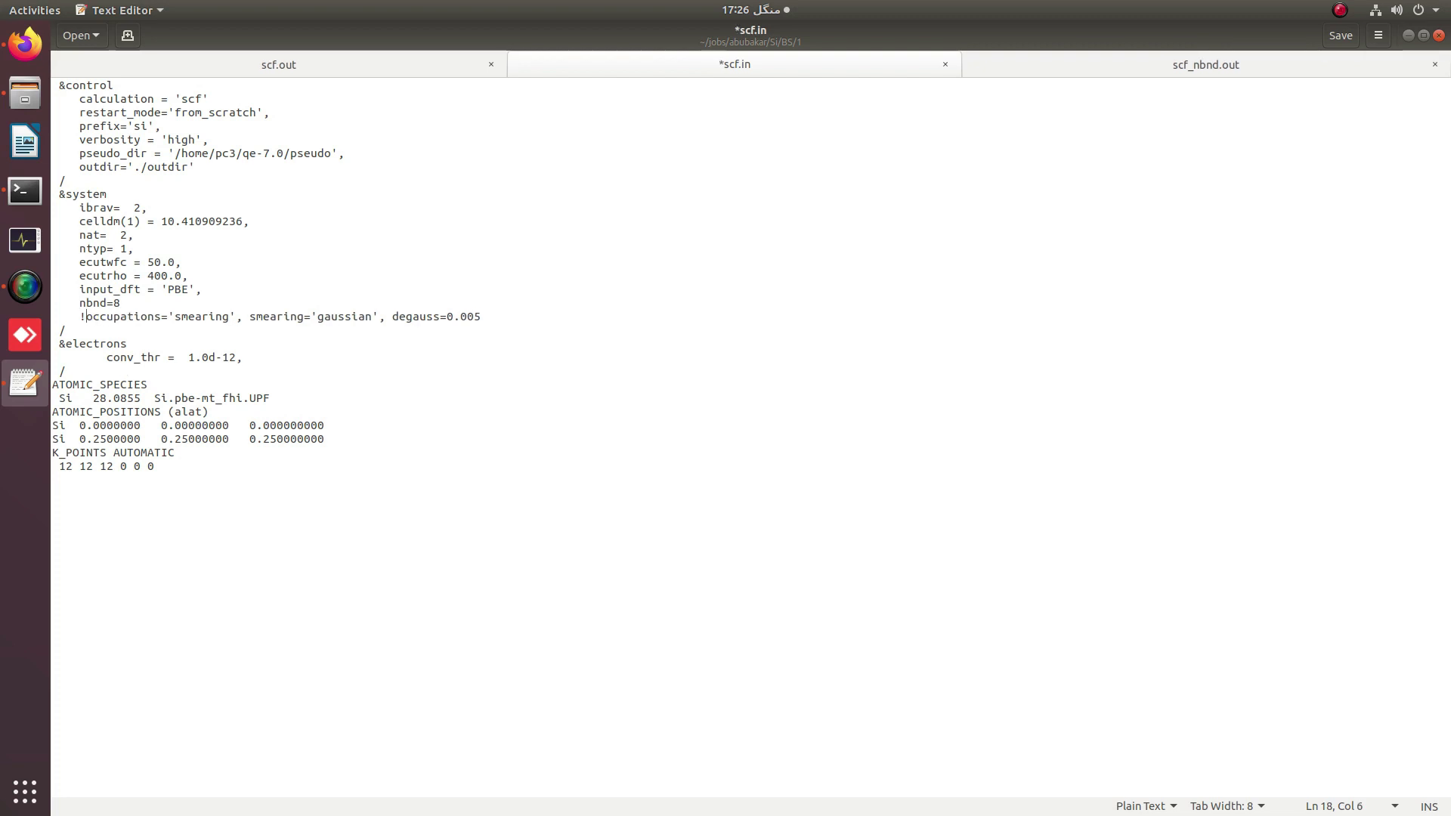
# Uncomment the occupations='smearing', smearing='gaussian', degauss=0.005 line in the &system section of scf.in, review its settings and save the file
pyautogui.hotkey('ctrl', 's')
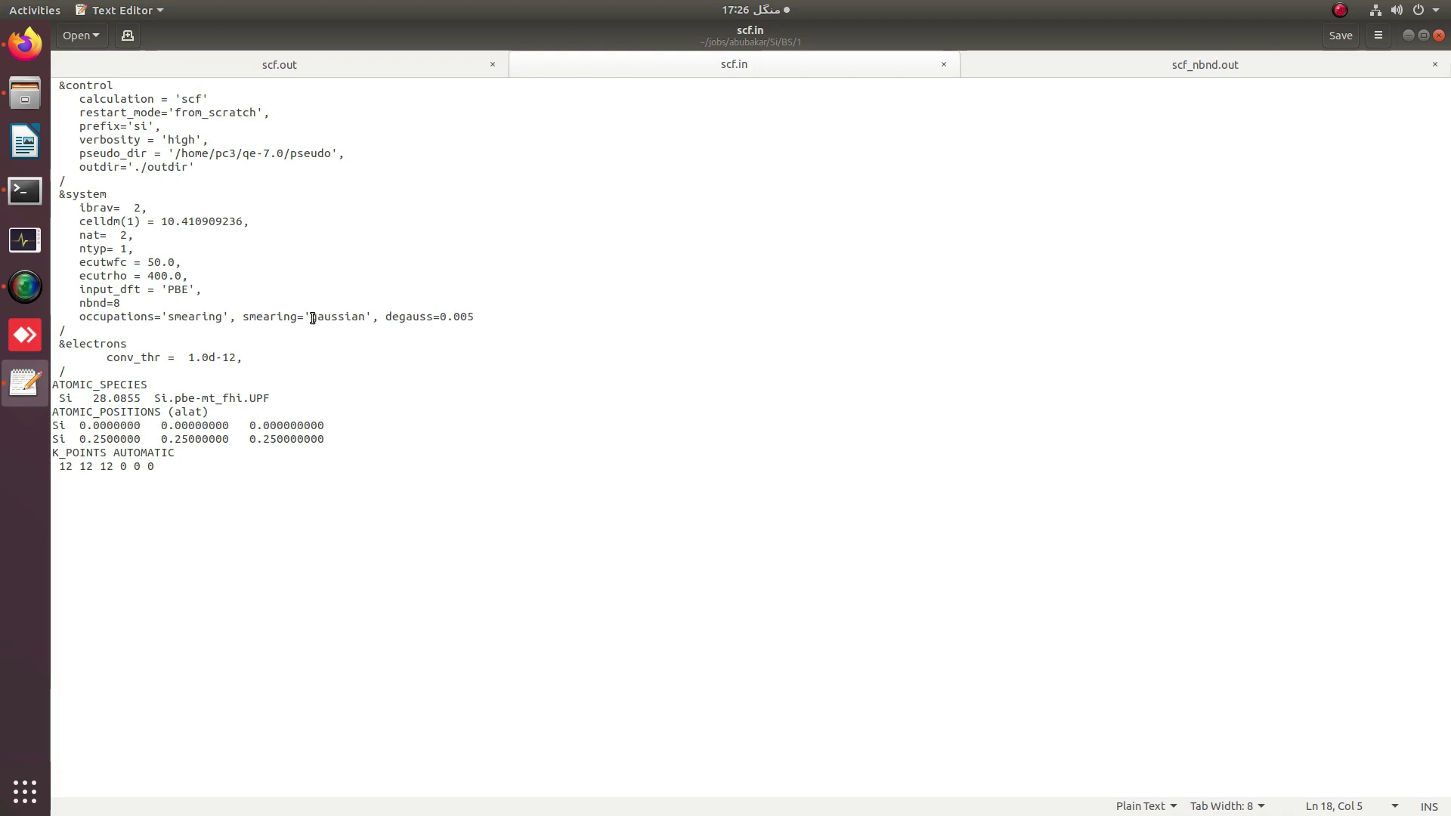
pyautogui.moveTo(310, 317); pyautogui.dragTo(361, 316)
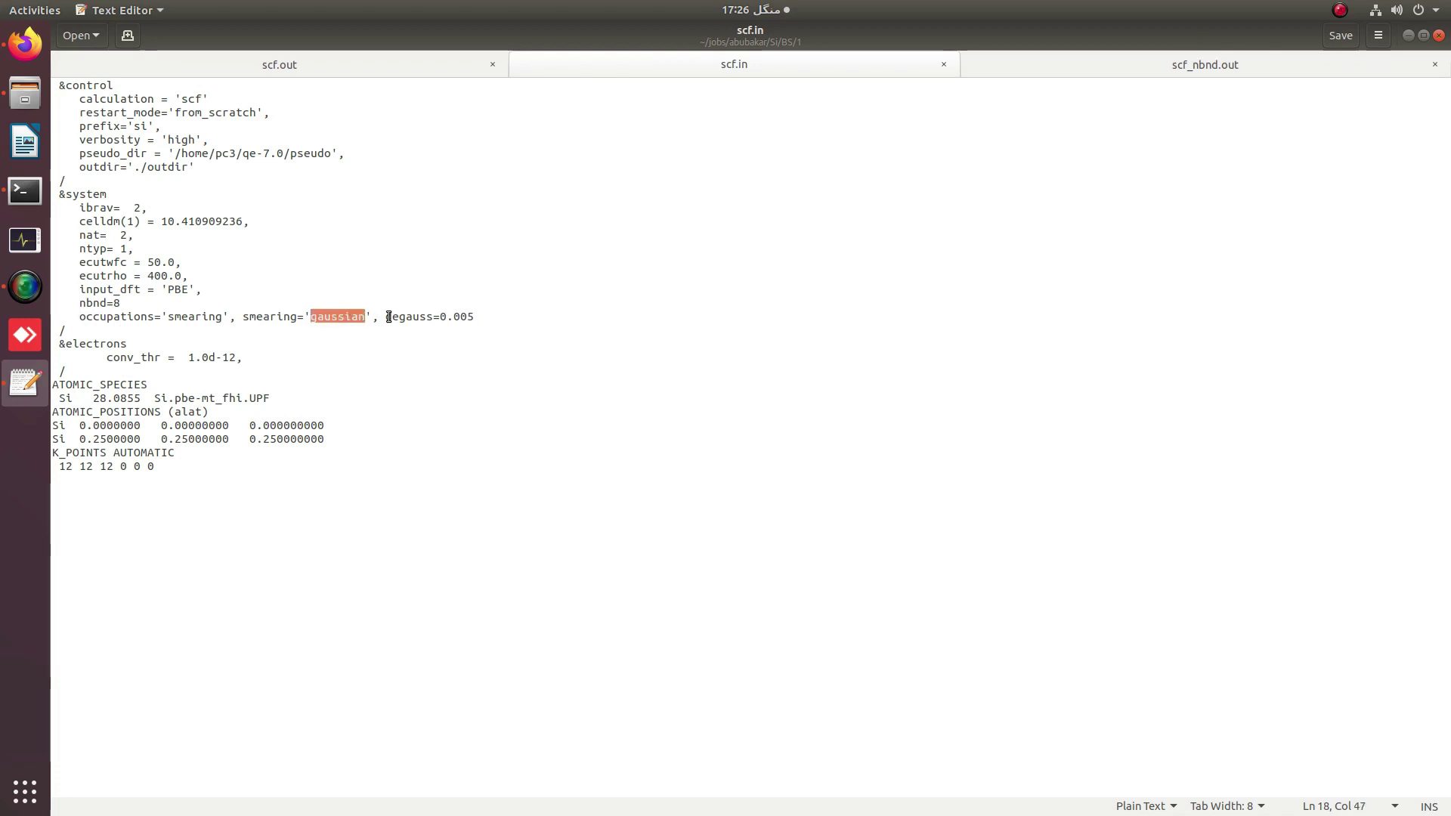
pyautogui.doubleClick(387, 316)
pyautogui.moveTo(440, 316); pyautogui.dragTo(475, 317)
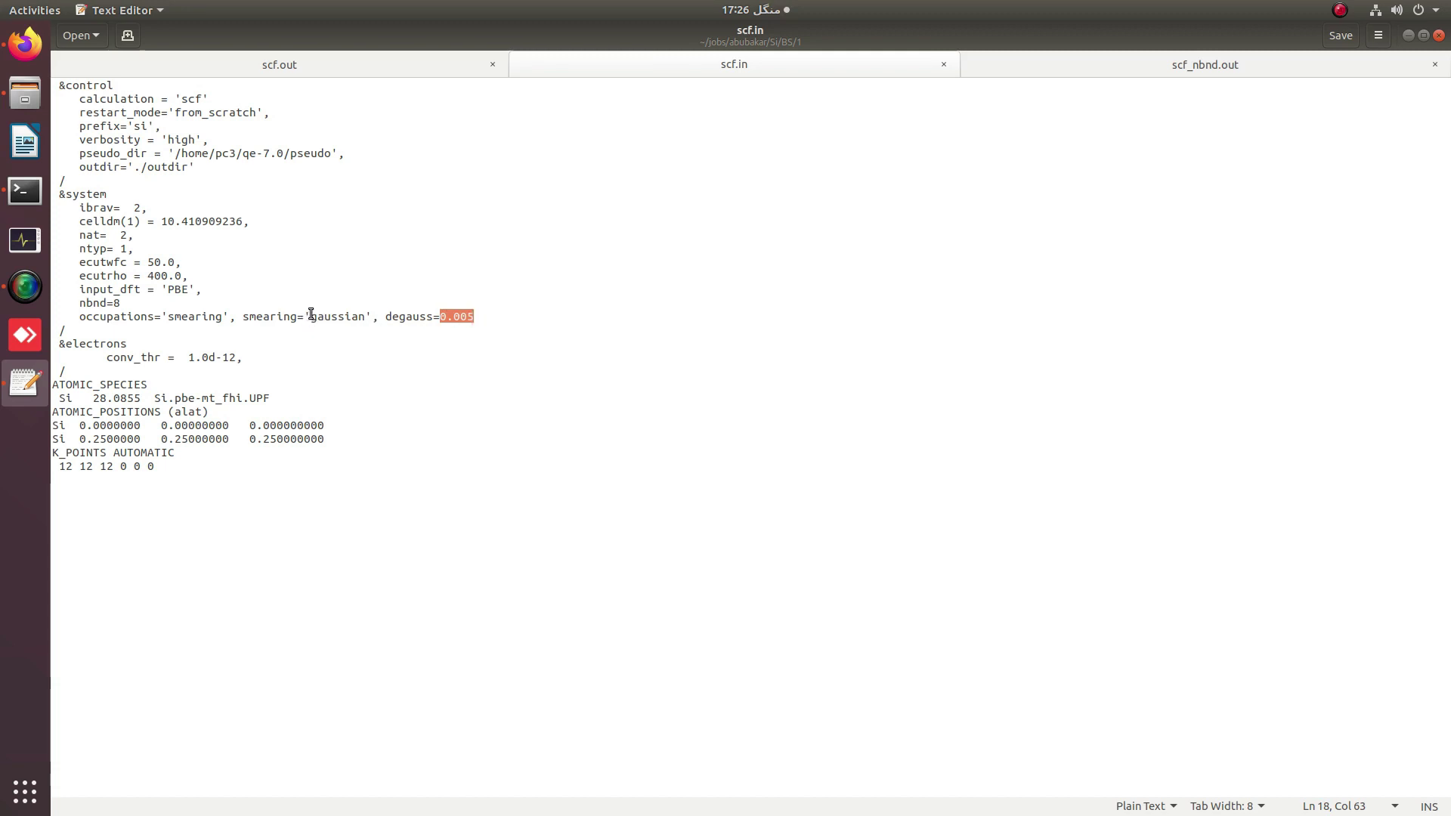
pyautogui.moveTo(310, 317); pyautogui.dragTo(365, 315)
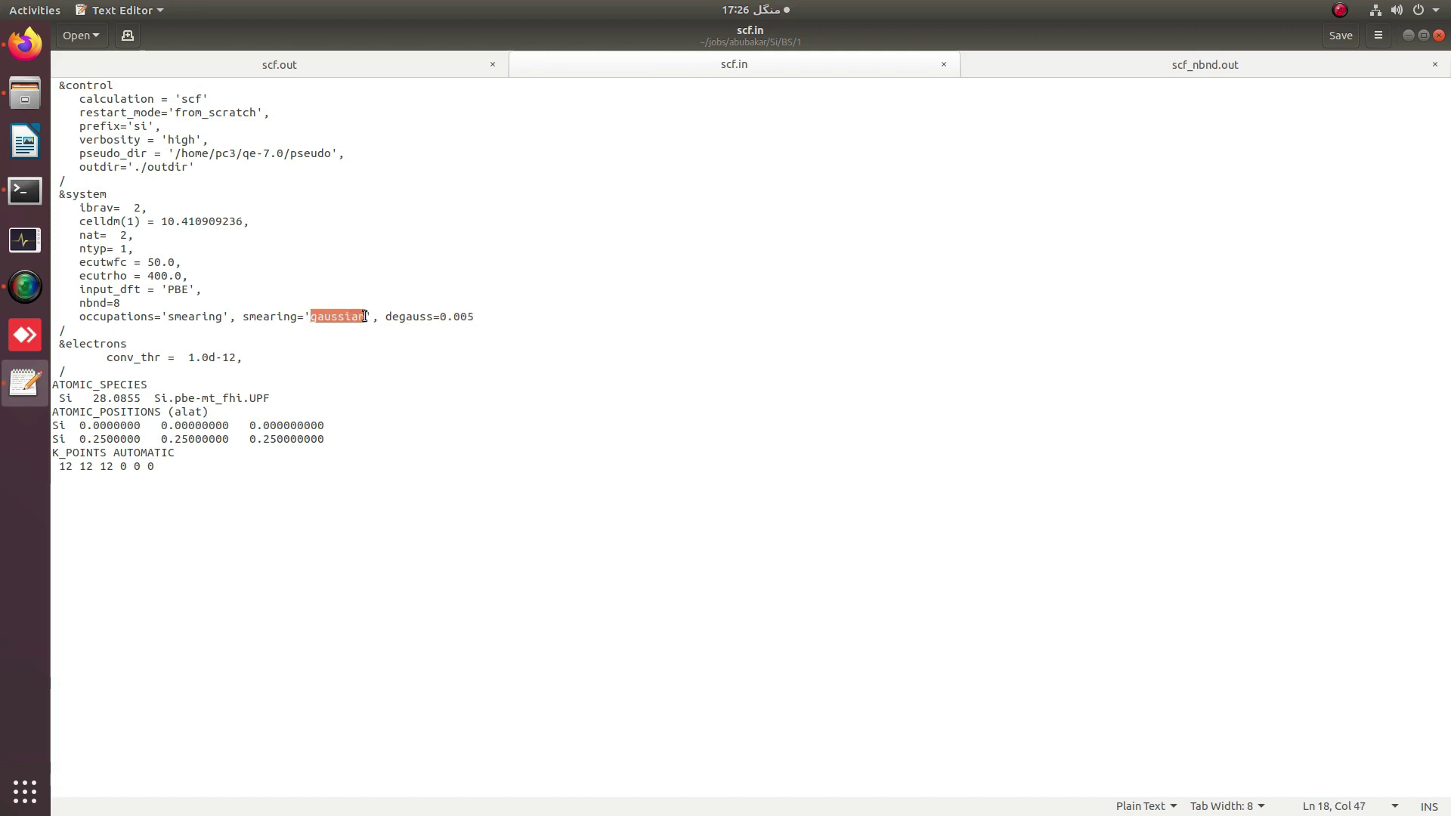
pyautogui.click(319, 318)
pyautogui.moveTo(312, 318); pyautogui.dragTo(367, 316)
pyautogui.click(311, 316)
pyautogui.moveTo(310, 317); pyautogui.dragTo(361, 315)
pyautogui.click(1341, 36)
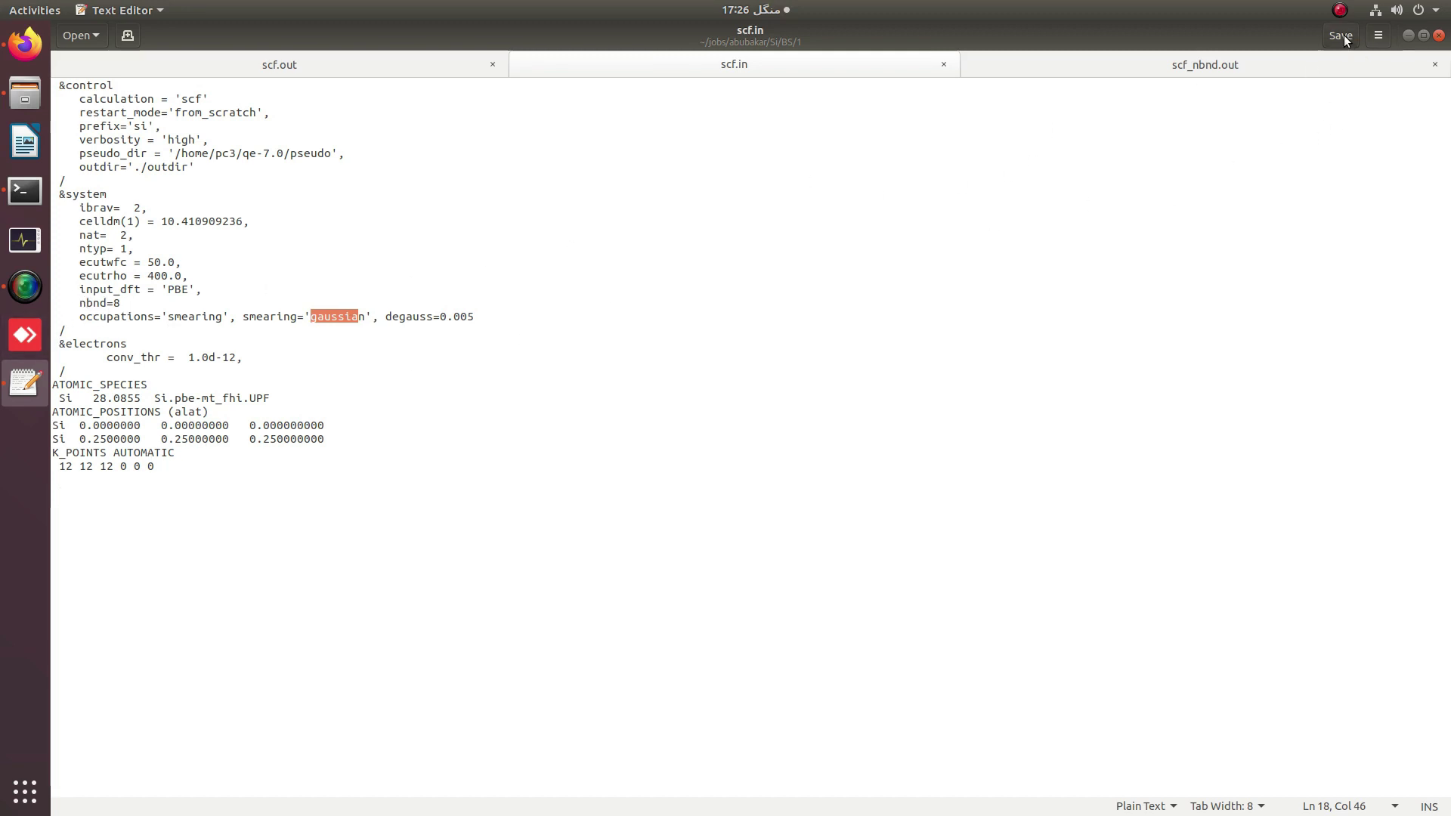
# In the terminal, rerun the pw.x command on scf.in with its output redirected to scf_smear.out and wait for it to finish
pyautogui.click(1408, 35)
pyautogui.click(28, 192)
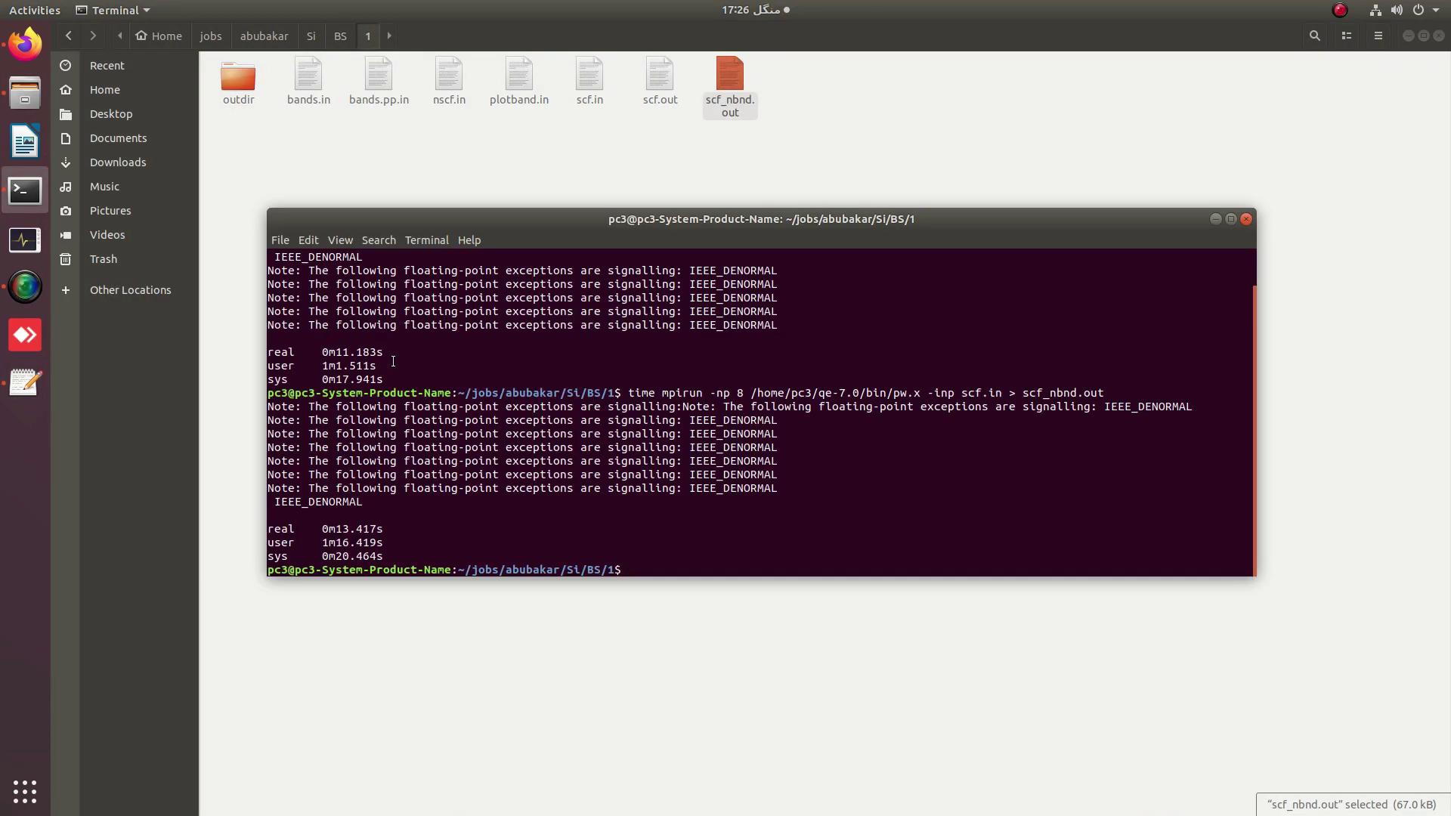
pyautogui.press('Up')
pyautogui.press('Left')
pyautogui.press('Left')
pyautogui.press('Left')
pyautogui.press('Left')
pyautogui.press('BackSpace')
pyautogui.press('BackSpace')
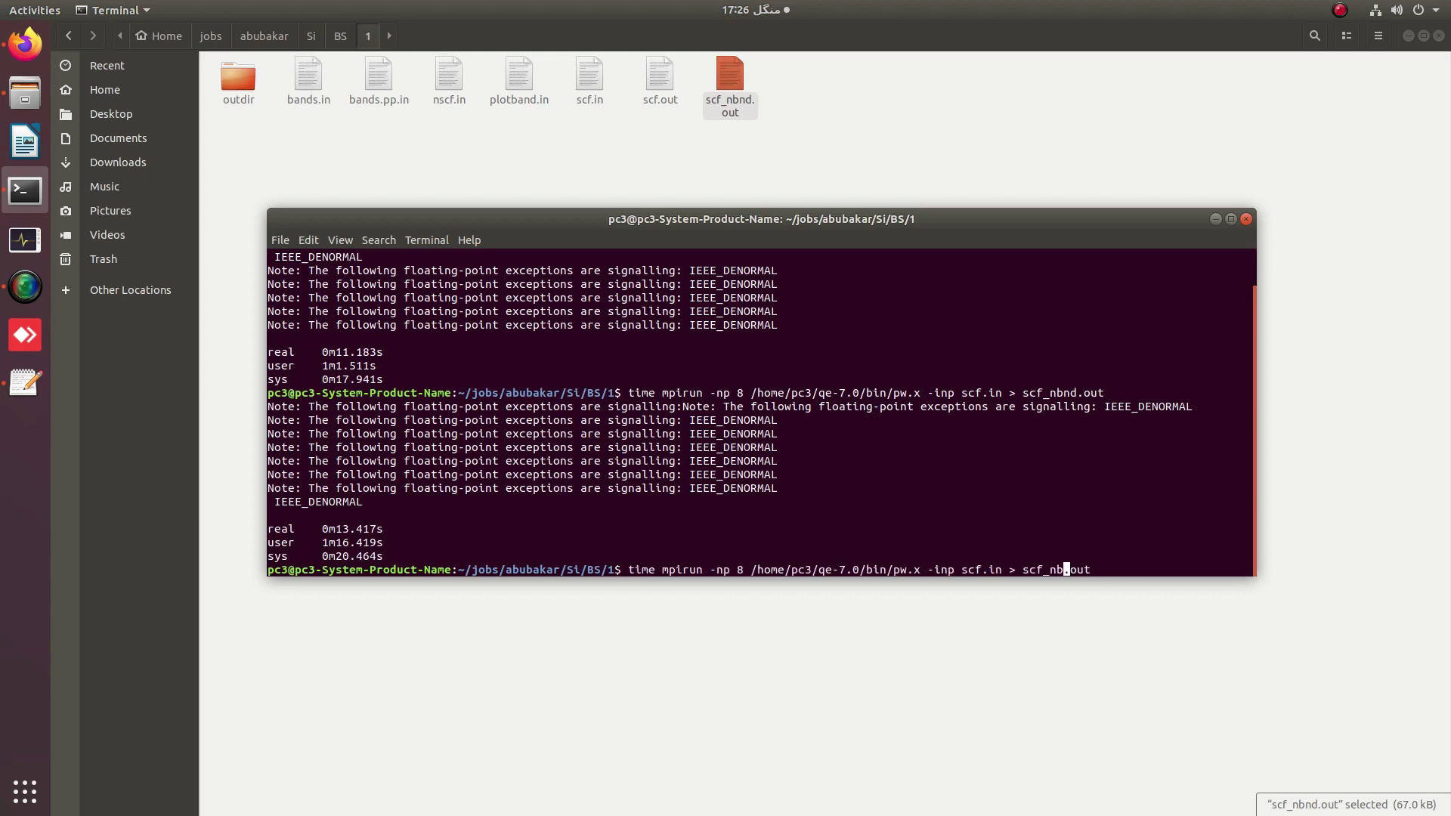
pyautogui.press('BackSpace')
pyautogui.press('BackSpace')
pyautogui.write('smear')
pyautogui.press('Return')
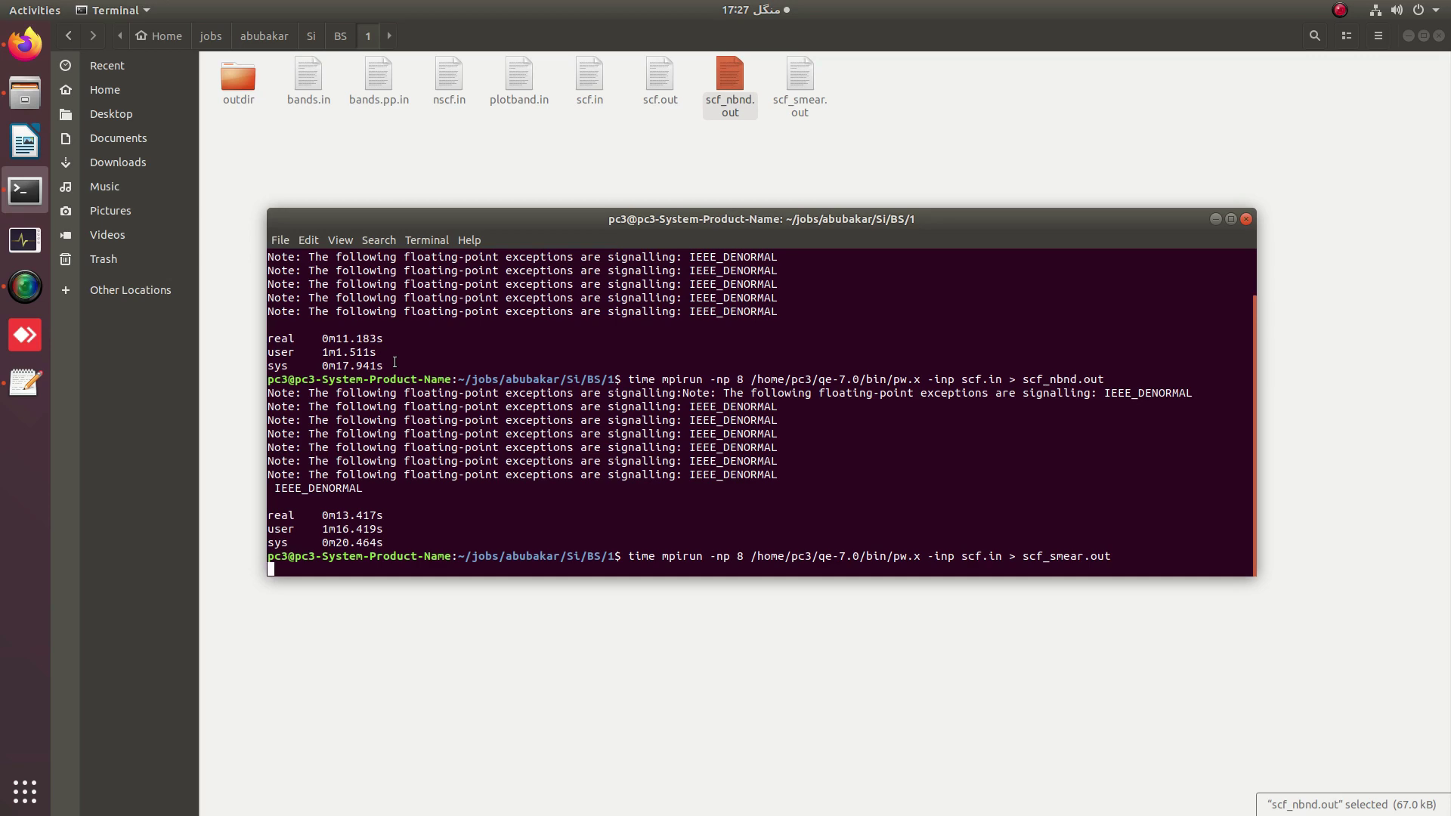
pyautogui.click(800, 91)
pyautogui.click(25, 190)
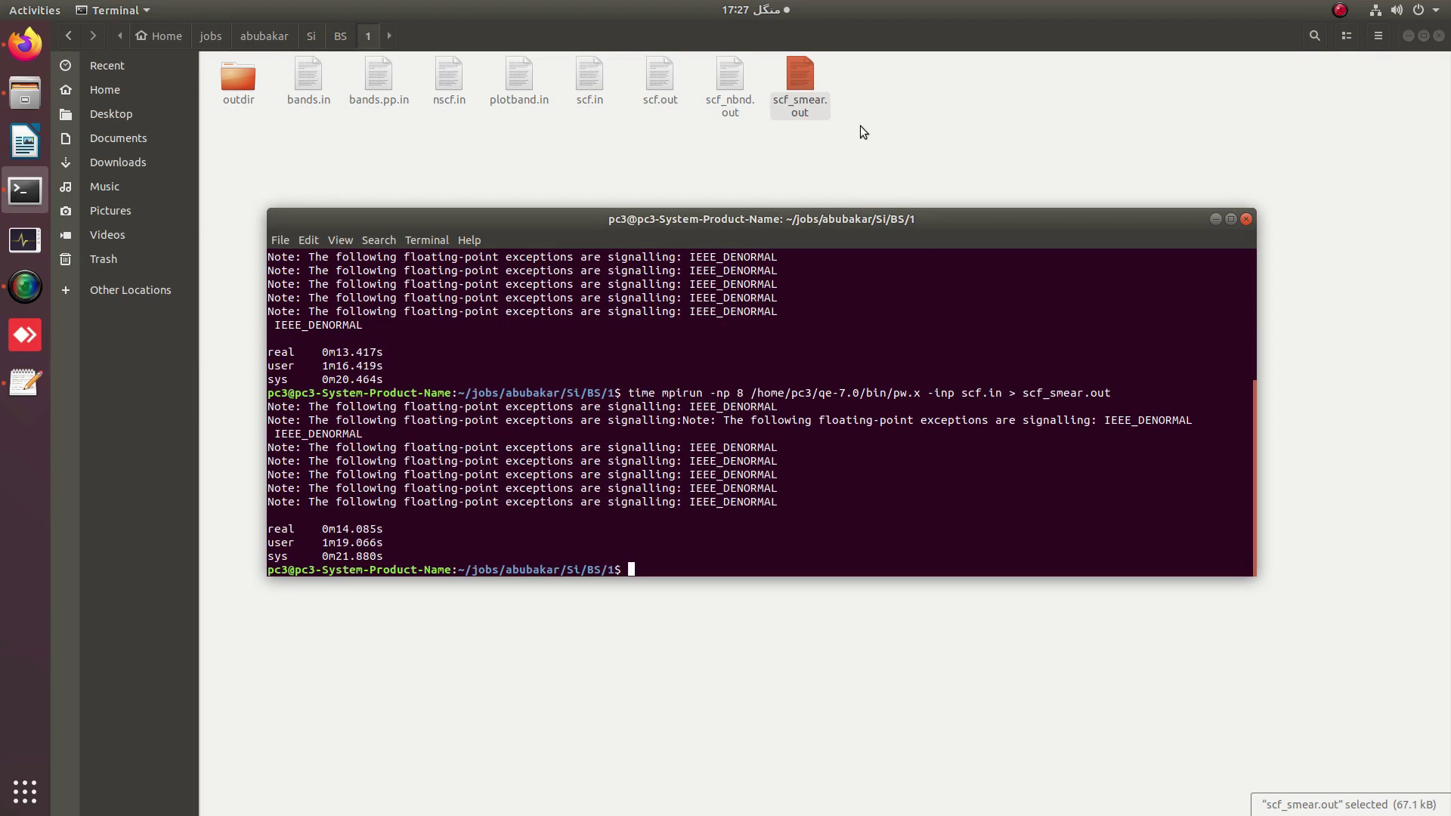
# Open scf_smear.out and check the number of Kohn-Sham states and the job completion line at the end
pyautogui.doubleClick(814, 77)
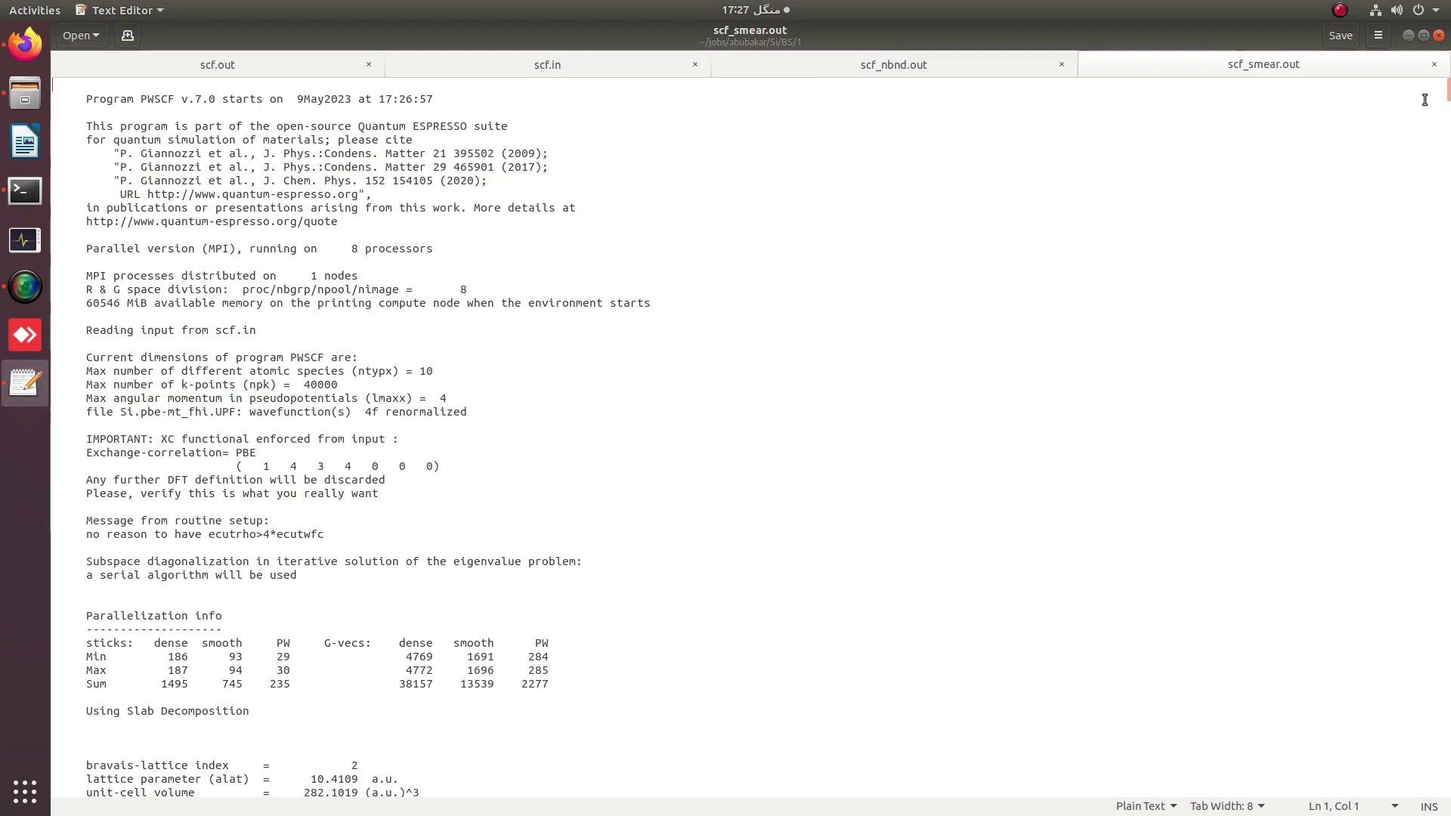
pyautogui.scroll(-10, 242, 156)
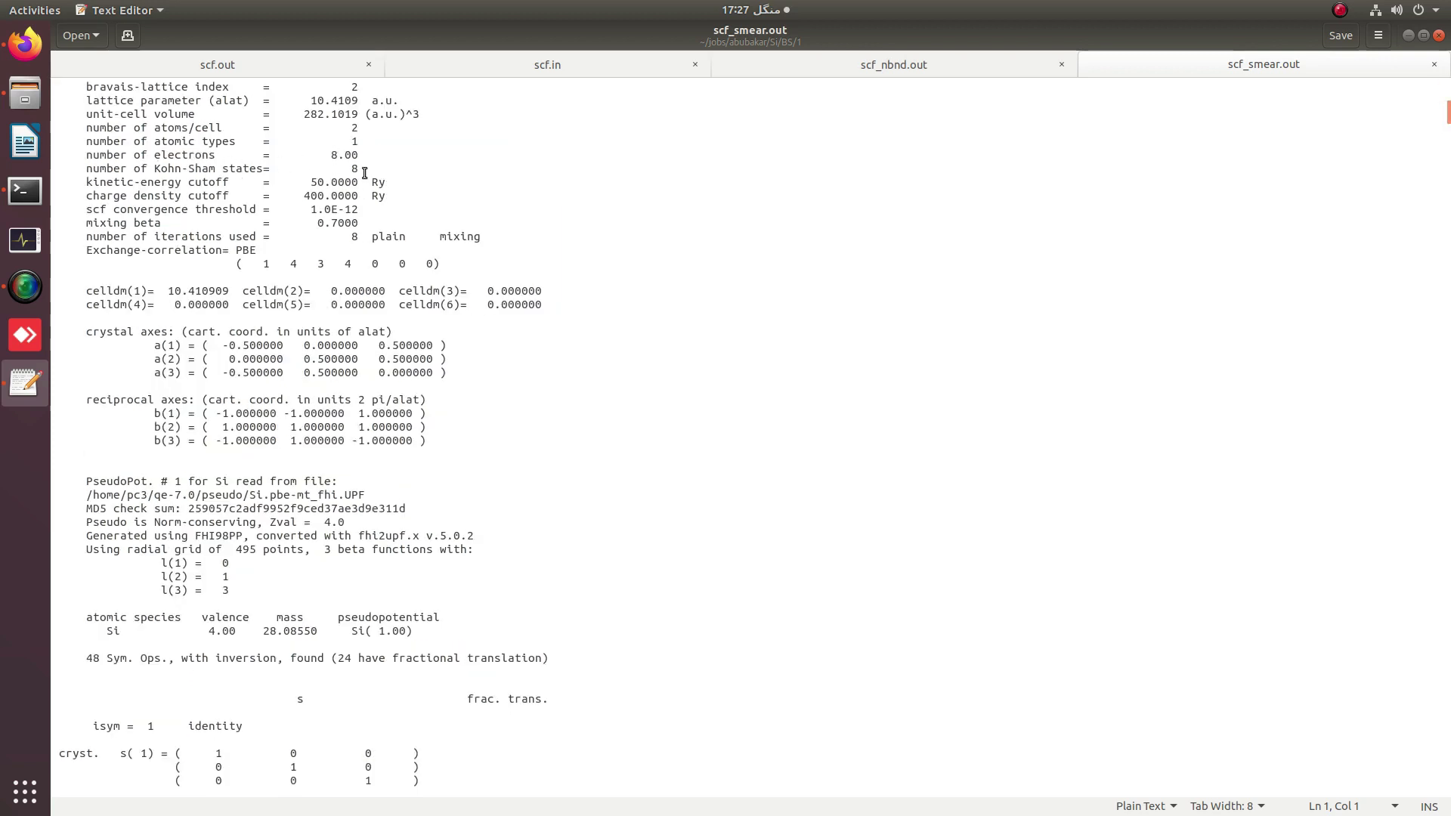
pyautogui.moveTo(1447, 112); pyautogui.dragTo(1446, 795)
pyautogui.moveTo(73, 777); pyautogui.dragTo(151, 777)
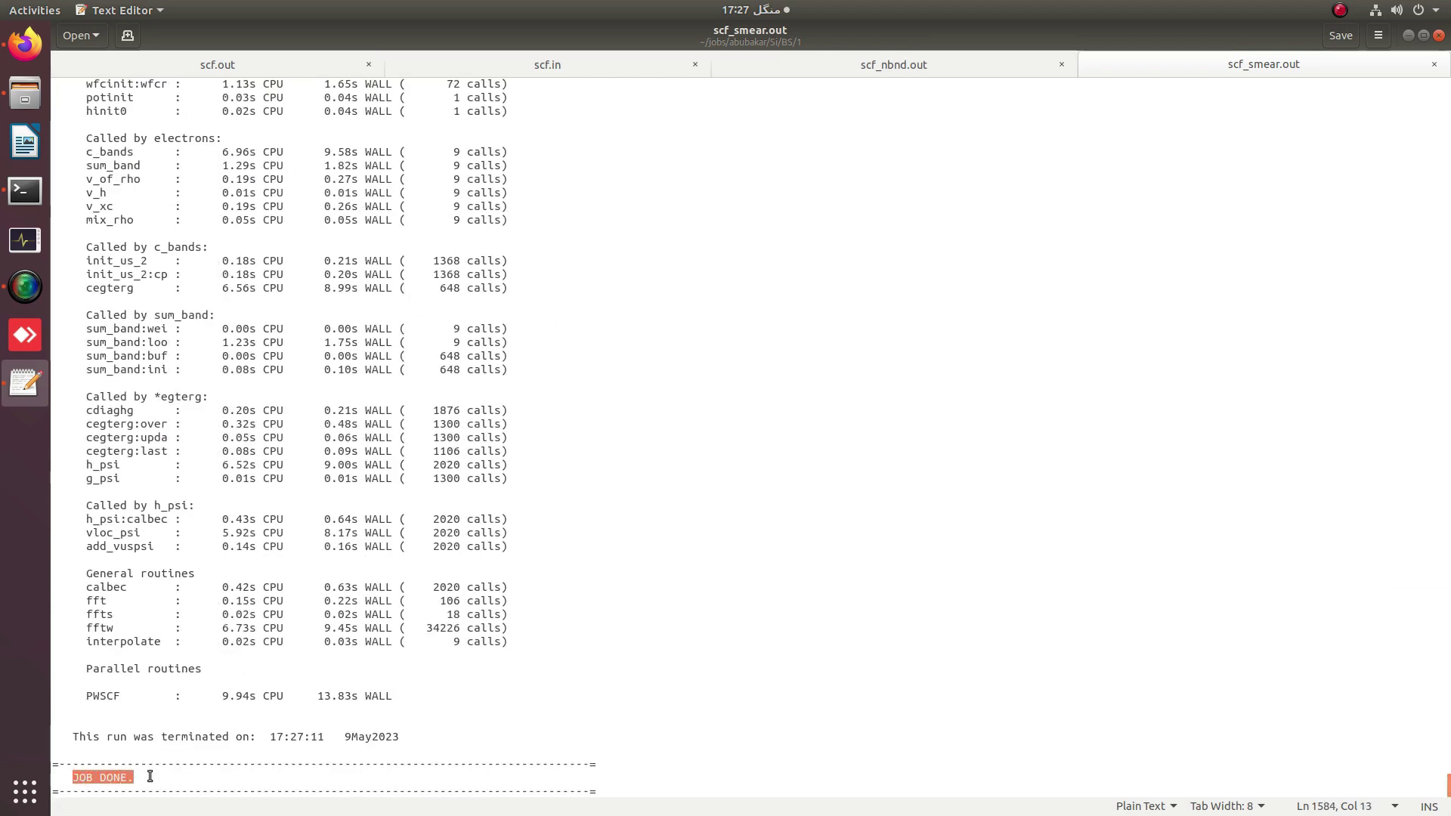
# Examine the Fermi energy line in scf_smear.out against the nbnd and smearing settings in scf.in
pyautogui.scroll(5, 169, 702)
pyautogui.scroll(3, 169, 702)
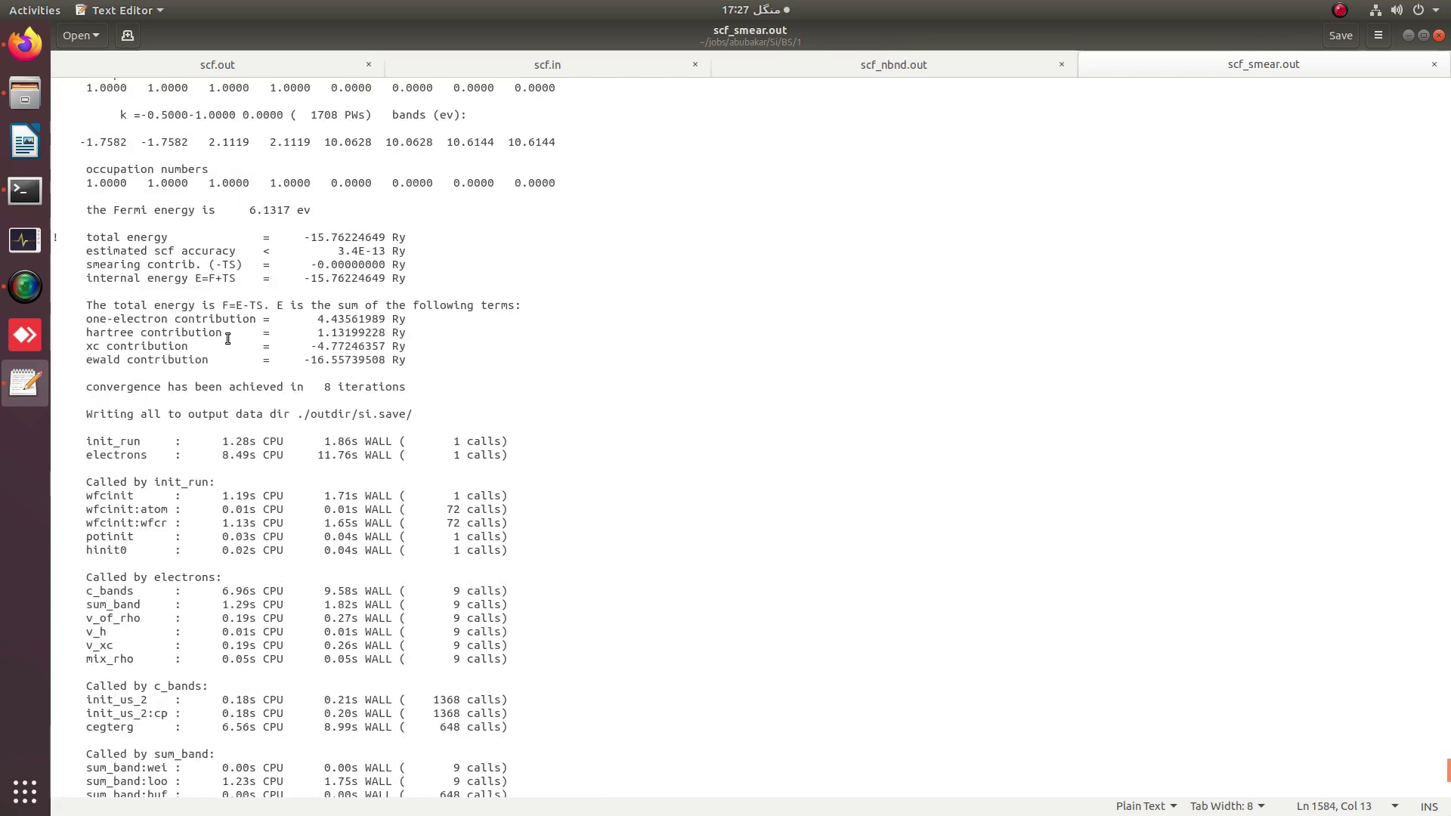
pyautogui.moveTo(88, 212); pyautogui.dragTo(309, 208)
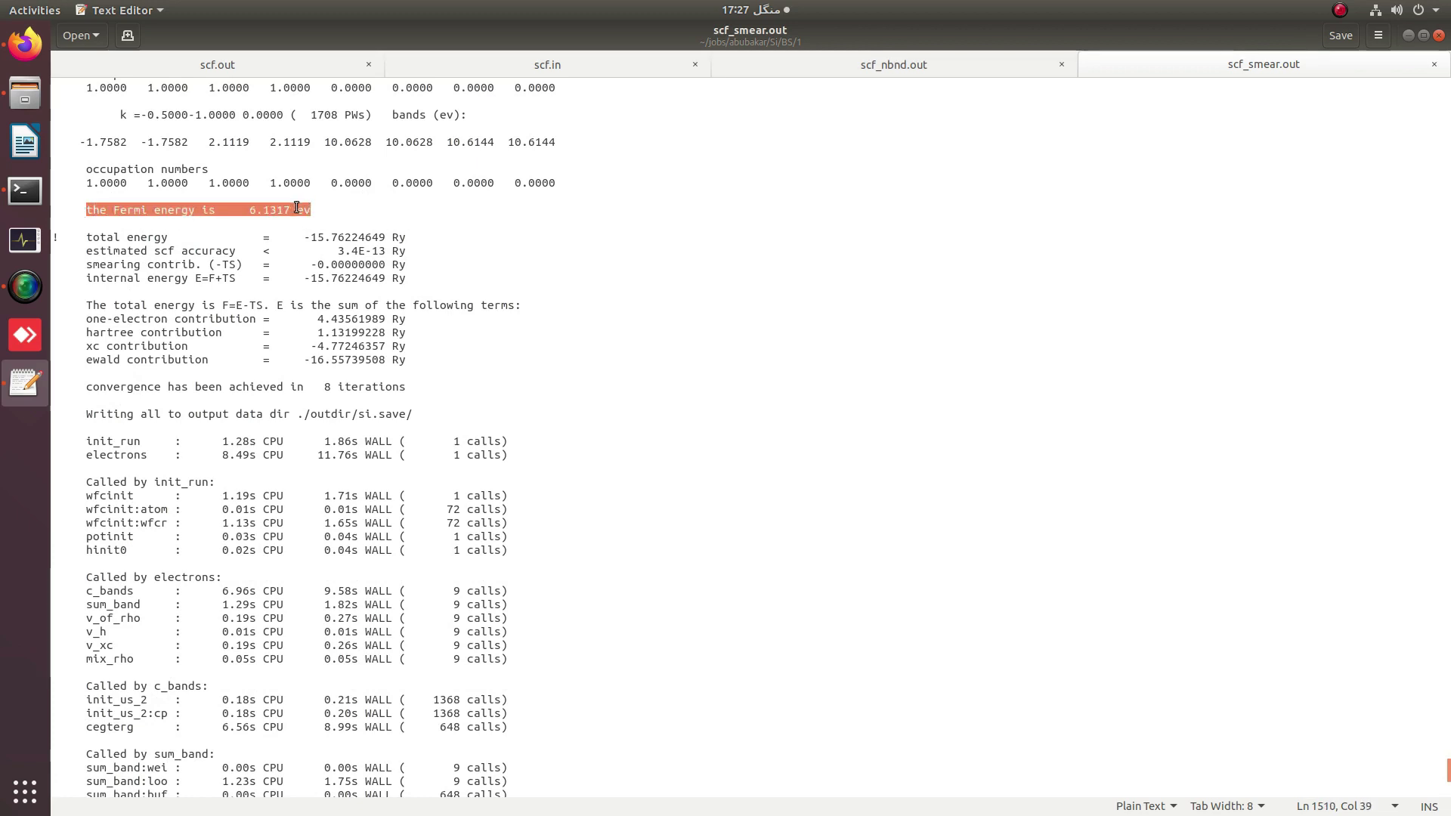
pyautogui.click(297, 209)
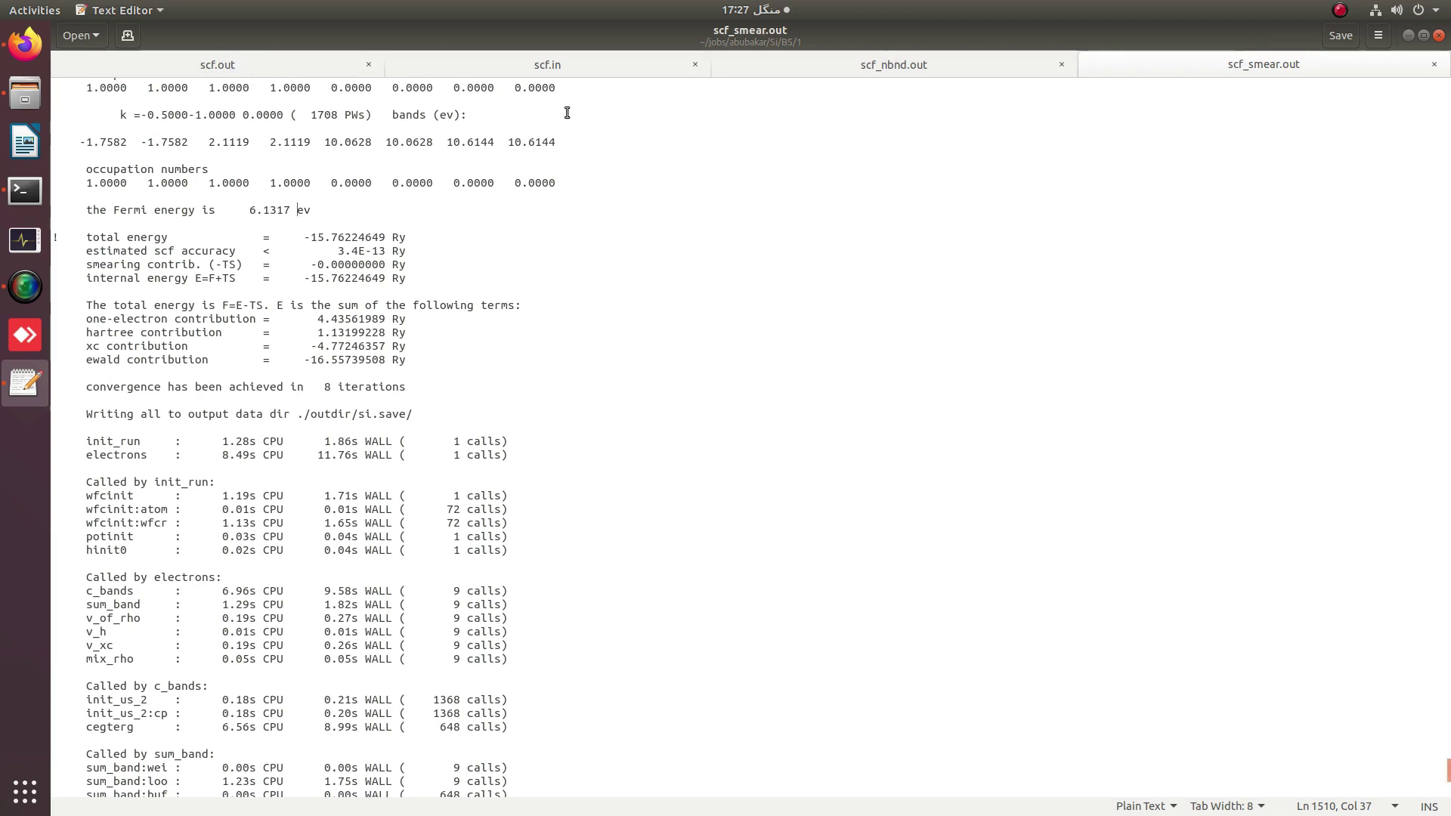
pyautogui.click(551, 68)
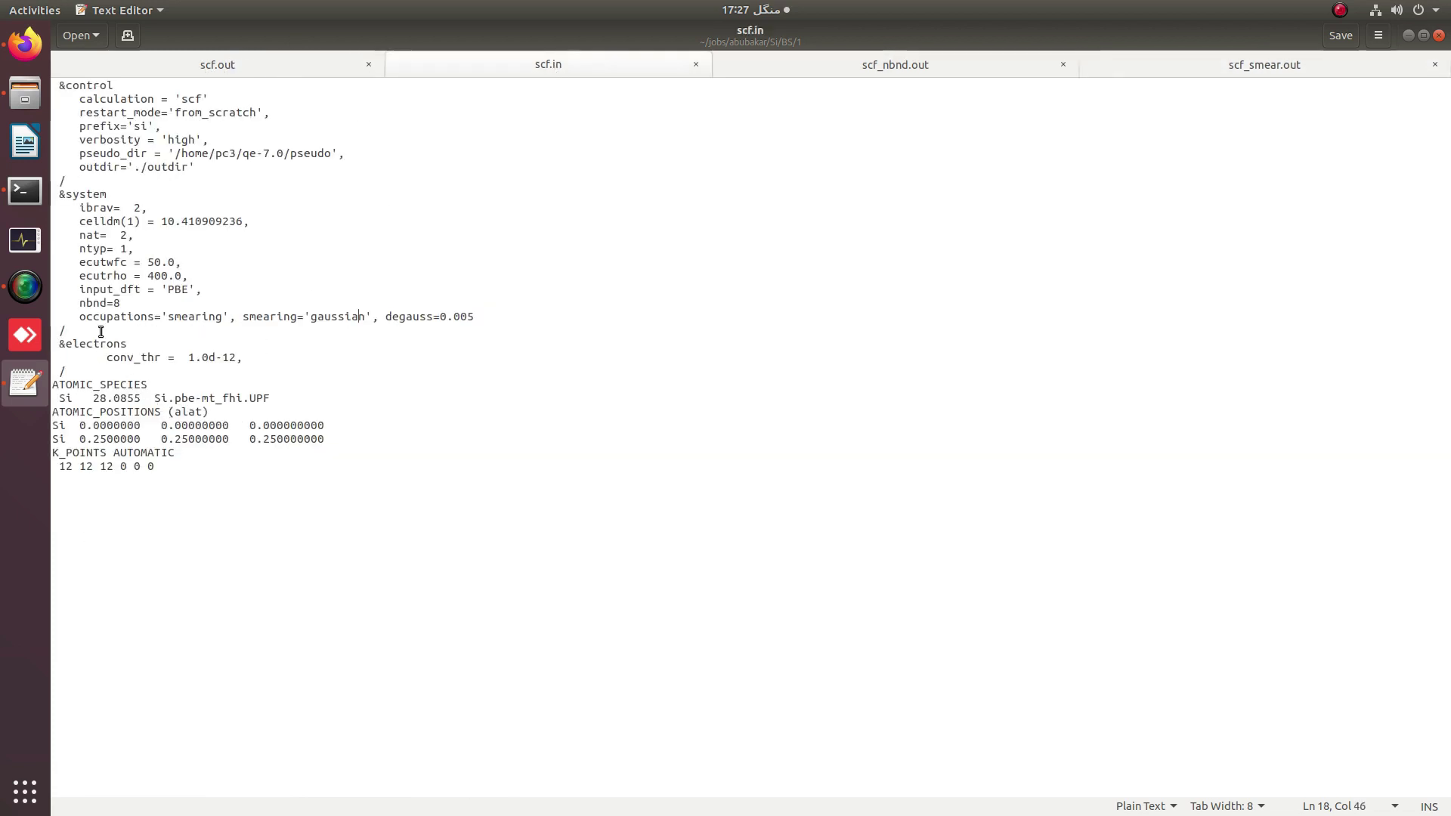
pyautogui.moveTo(83, 302)
pyautogui.mouseDown()
pyautogui.moveTo(124, 303)
pyautogui.moveTo(82, 317)
pyautogui.moveTo(481, 323)
pyautogui.mouseUp()
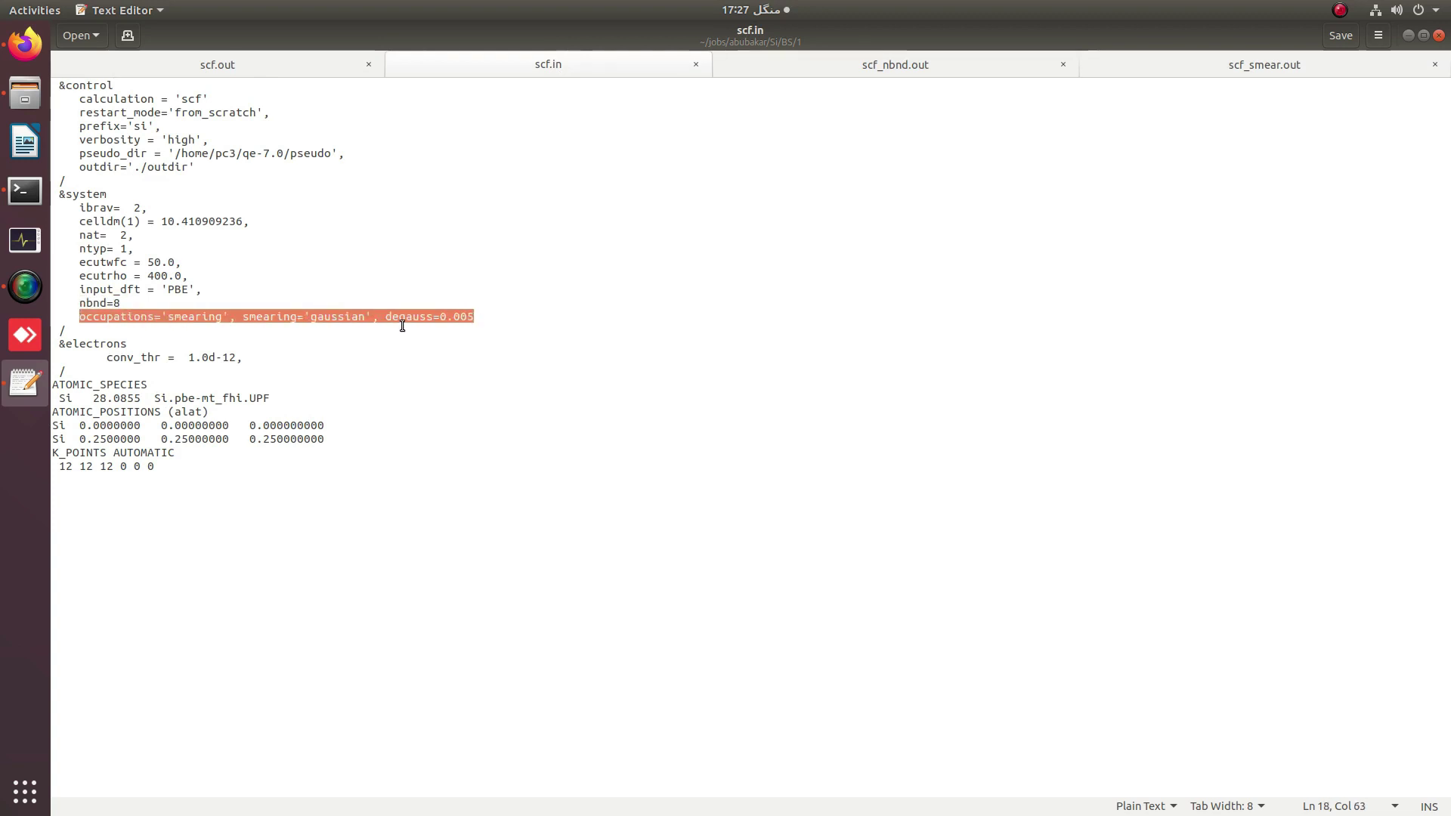
pyautogui.click(1272, 75)
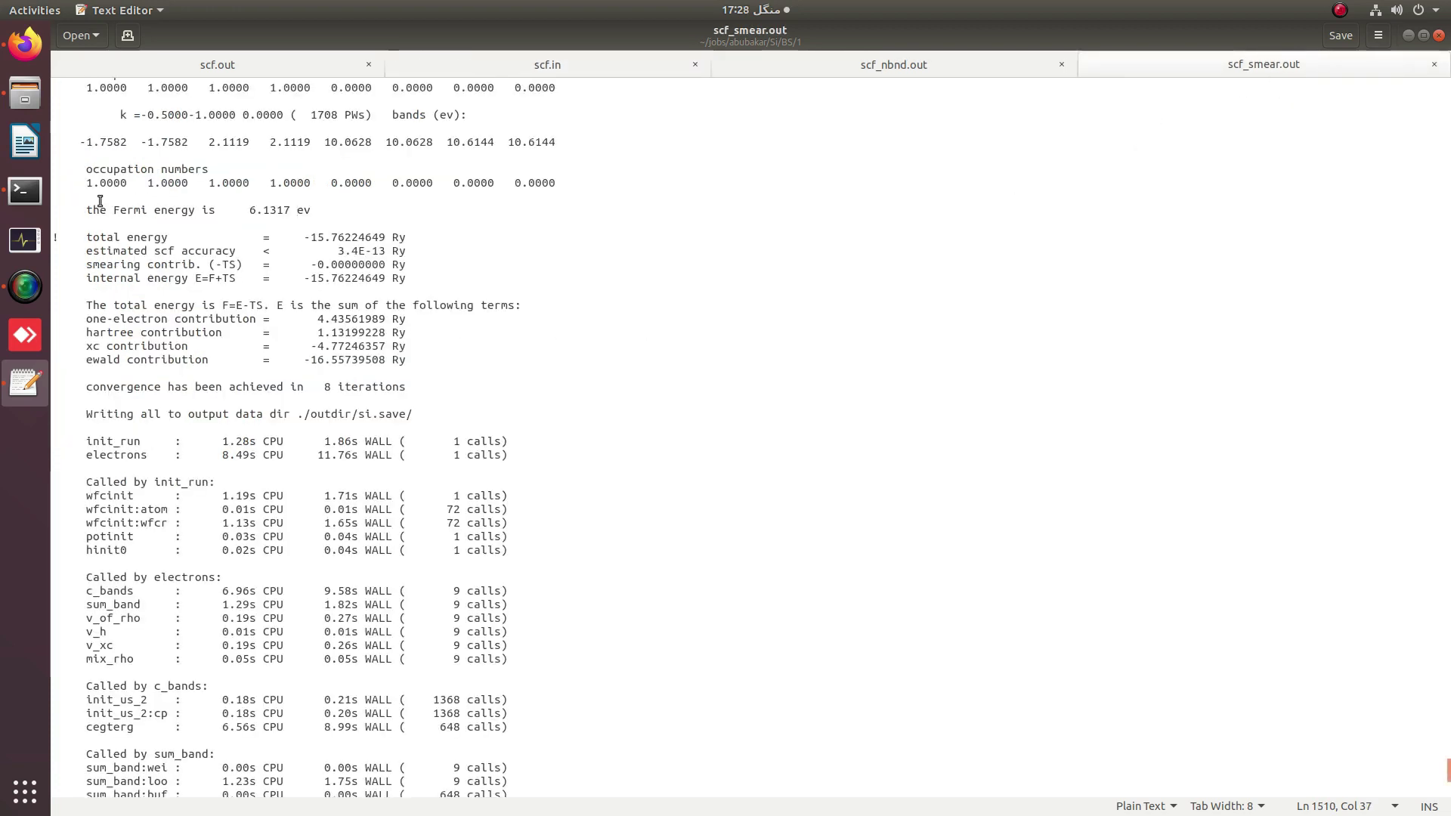
pyautogui.moveTo(86, 210); pyautogui.dragTo(316, 211)
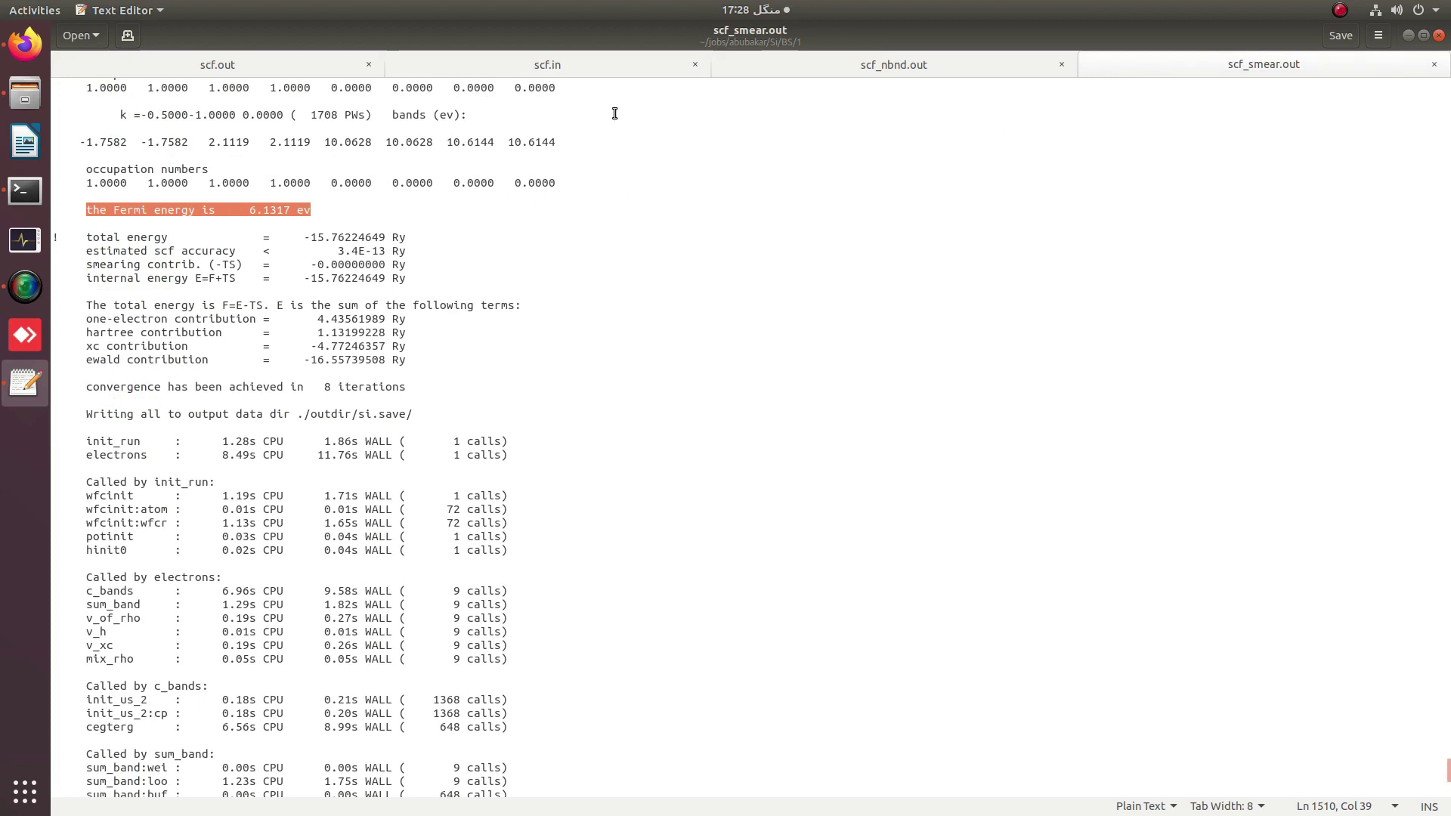
# Switch to scf_nbnd.out and examine its highest occupied and lowest unoccupied level values for comparison
pyautogui.click(892, 68)
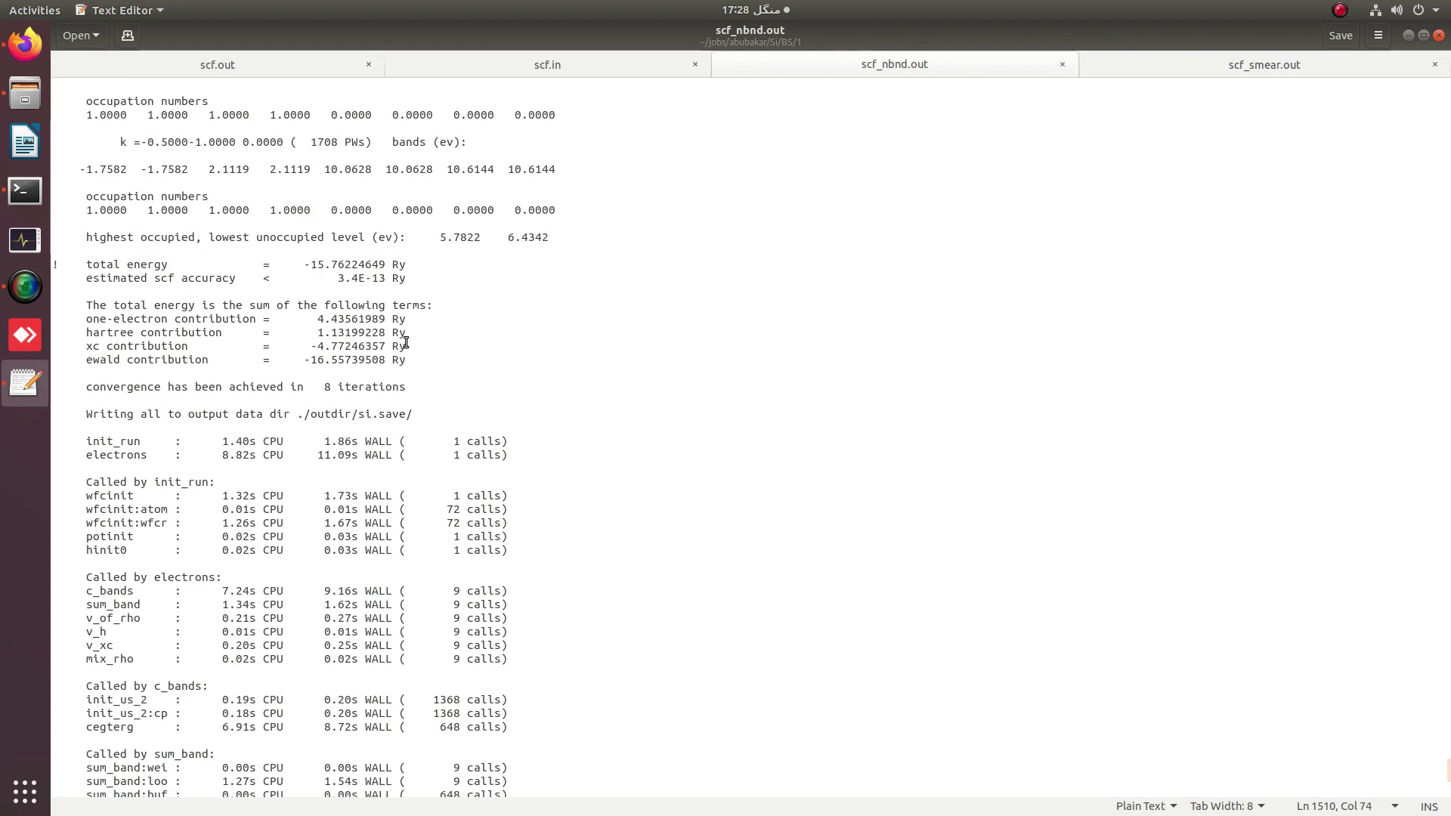
pyautogui.click(88, 237)
pyautogui.moveTo(88, 237); pyautogui.dragTo(550, 238)
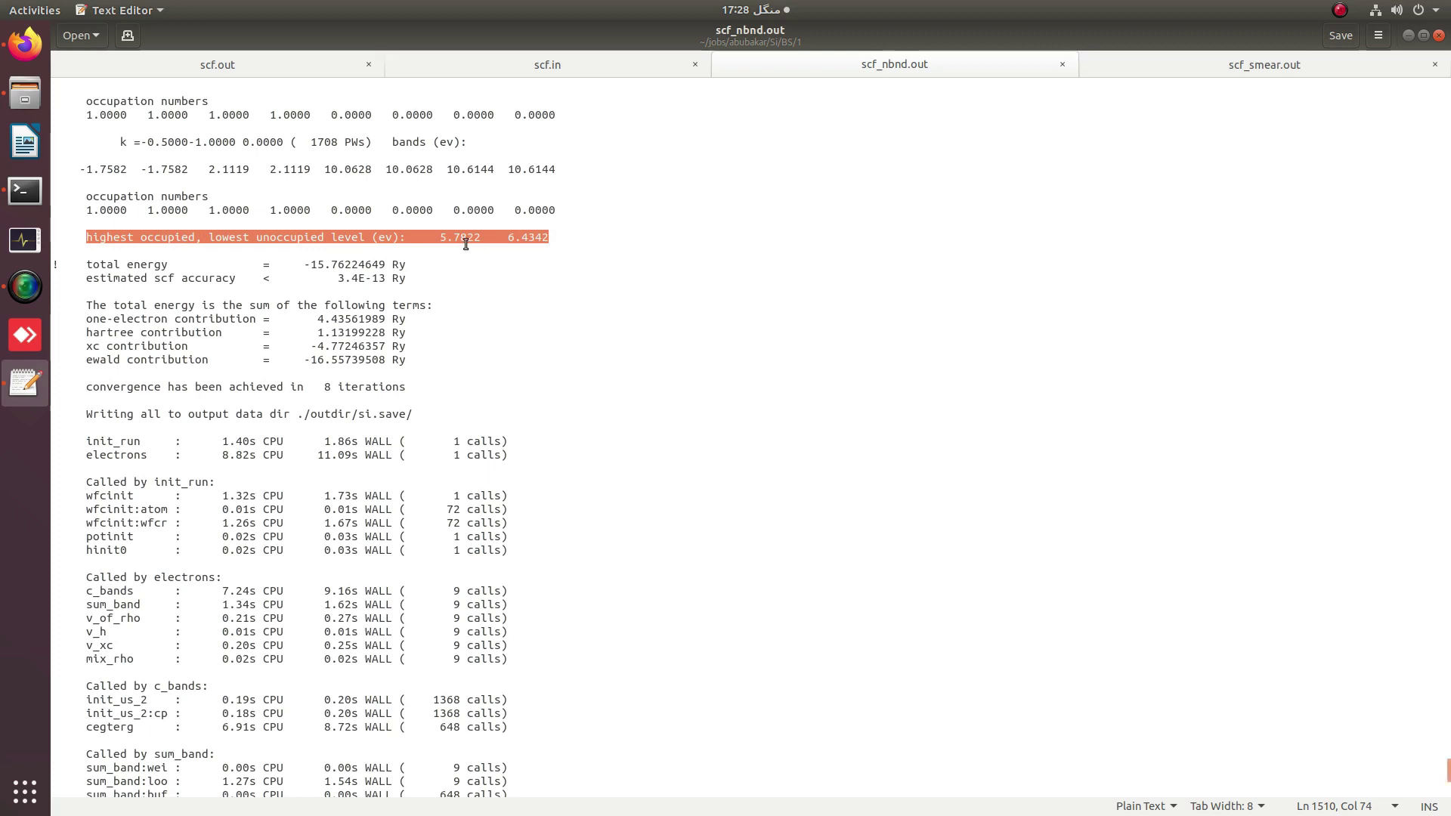
pyautogui.click(501, 237)
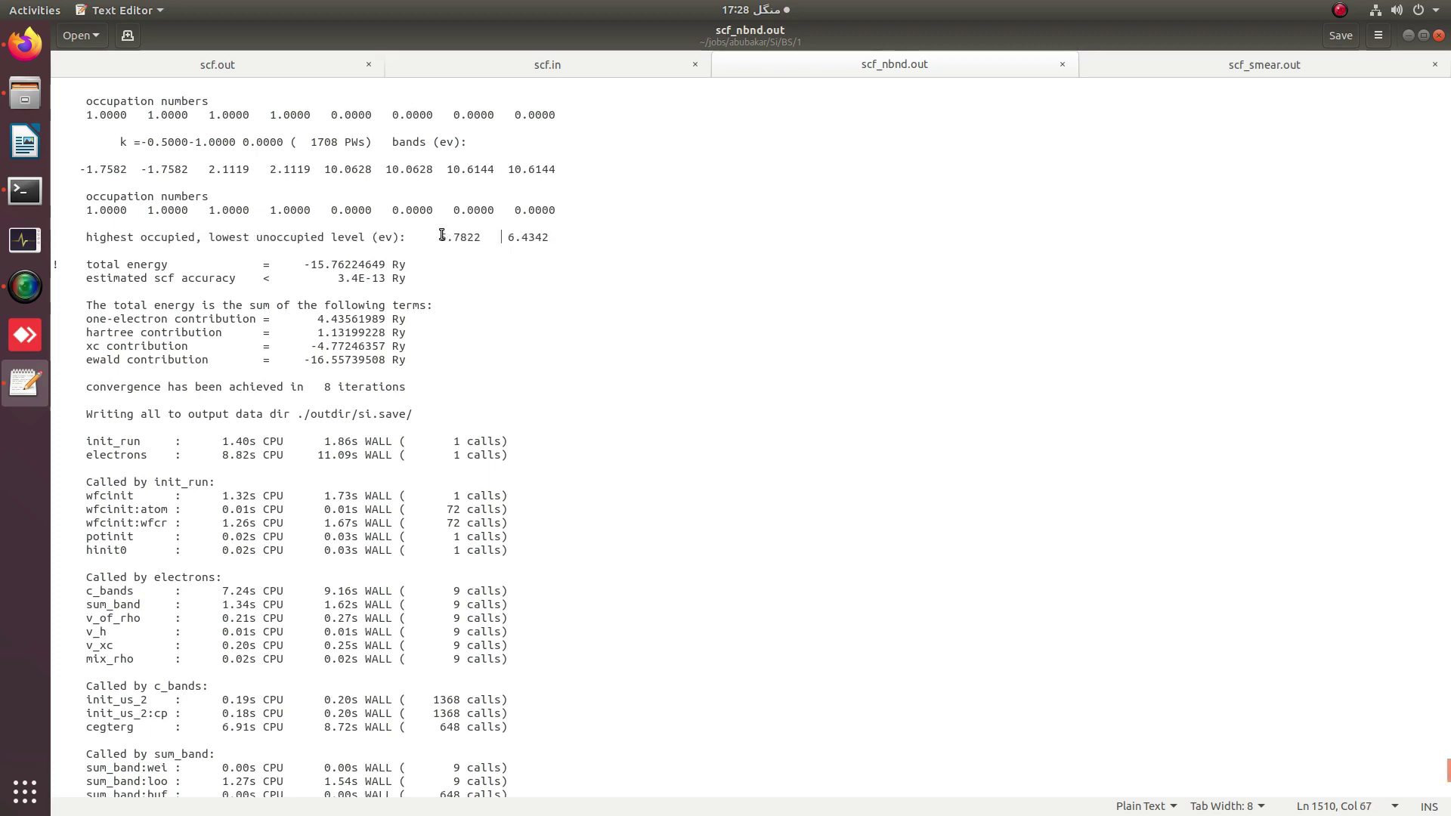
pyautogui.moveTo(441, 238); pyautogui.dragTo(550, 237)
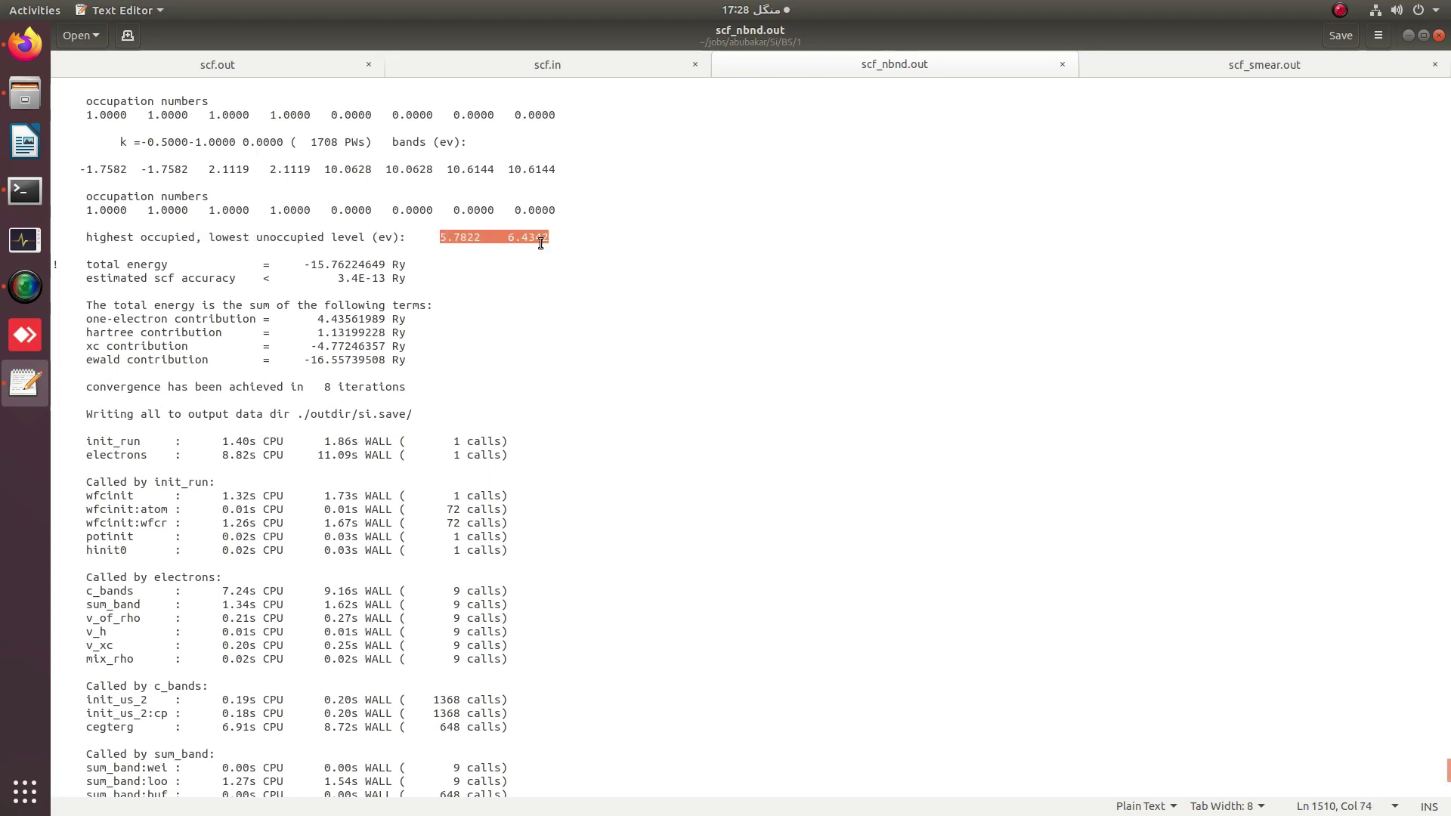
# Switch to scf.out and examine the highest occupied level reported near its end
pyautogui.click(263, 69)
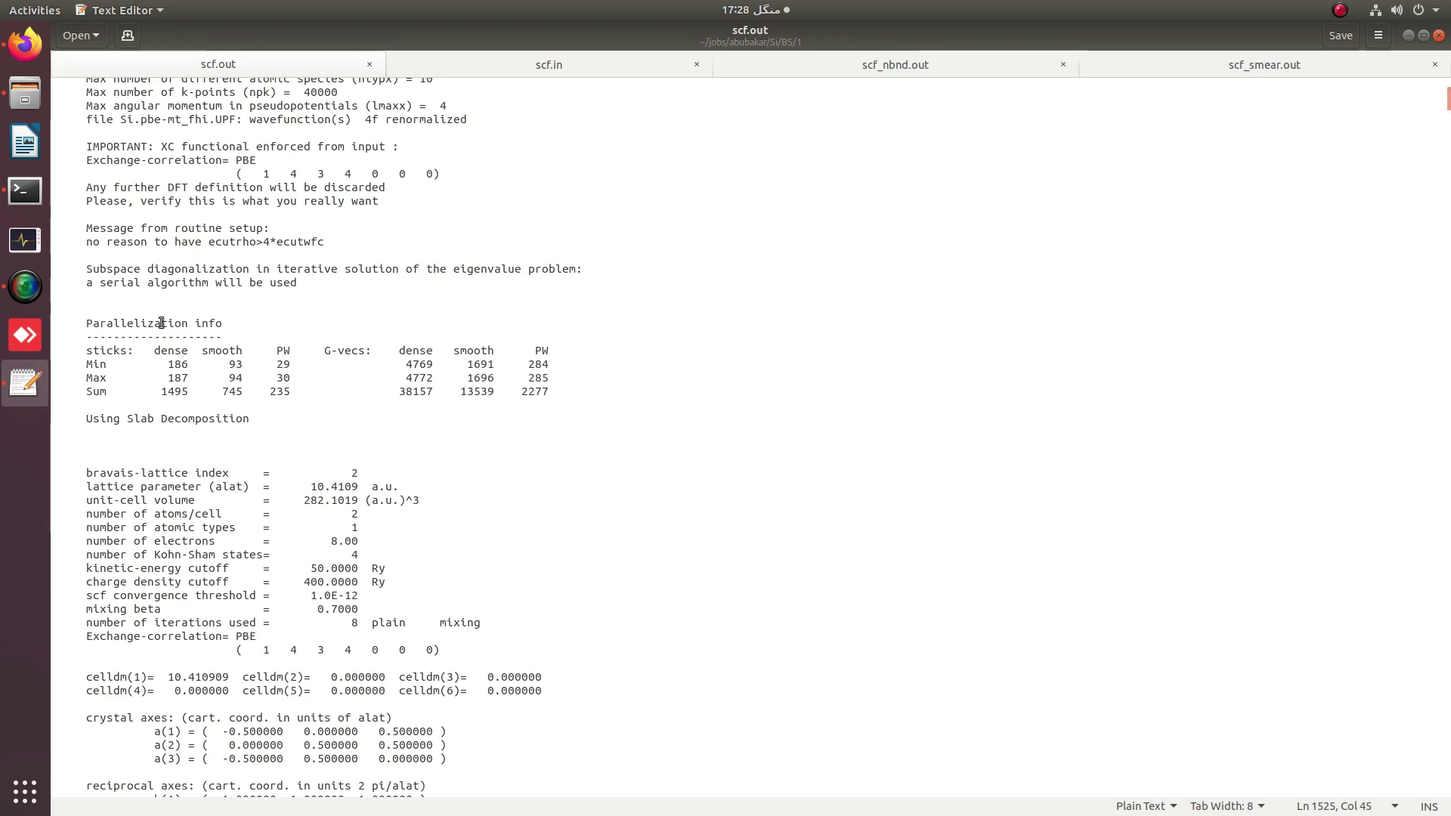
pyautogui.scroll(-5, 211, 384)
pyautogui.moveTo(1447, 107); pyautogui.dragTo(1447, 786)
pyautogui.scroll(5, 481, 468)
pyautogui.scroll(3, 481, 467)
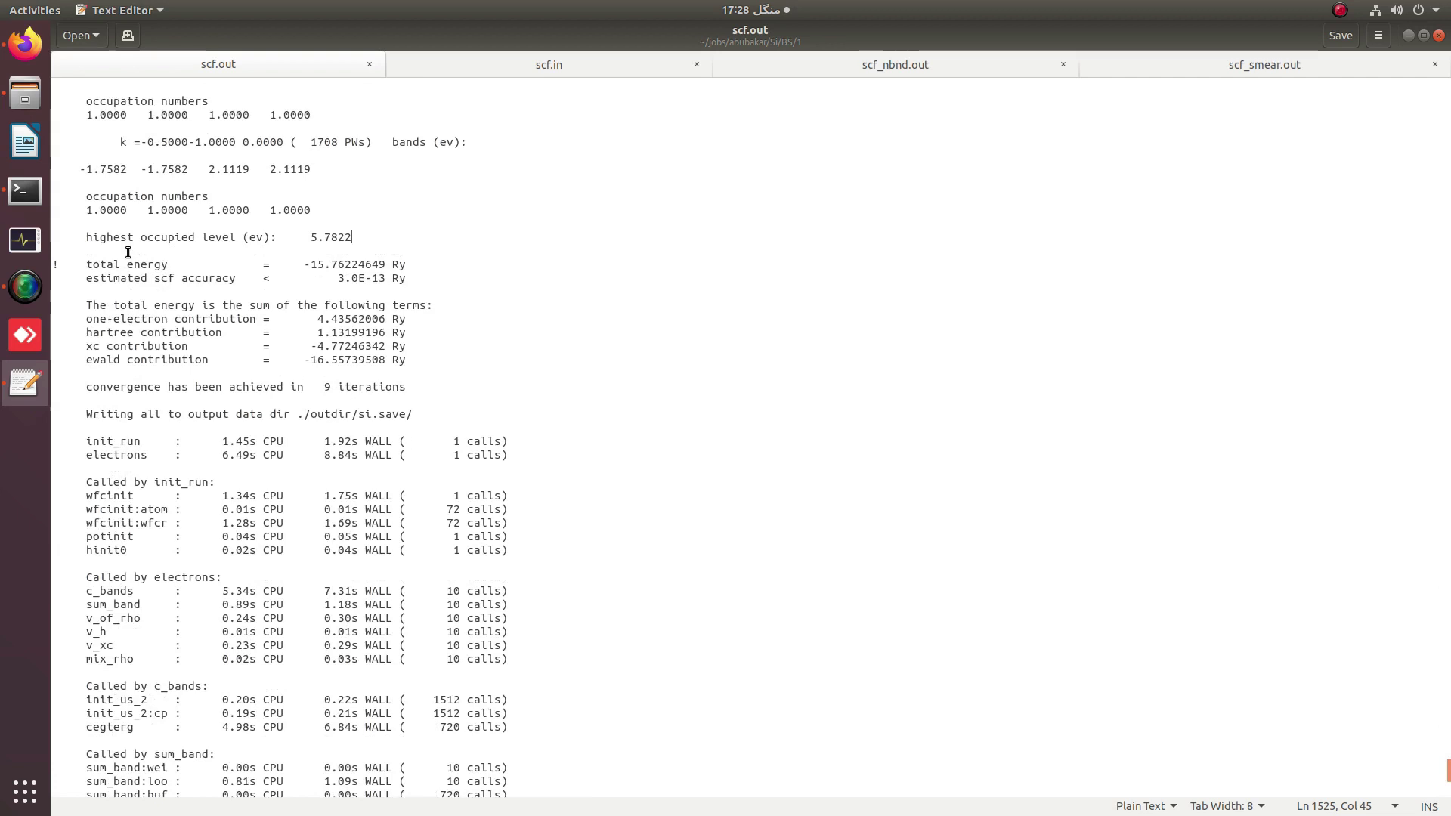
pyautogui.moveTo(87, 237); pyautogui.dragTo(367, 238)
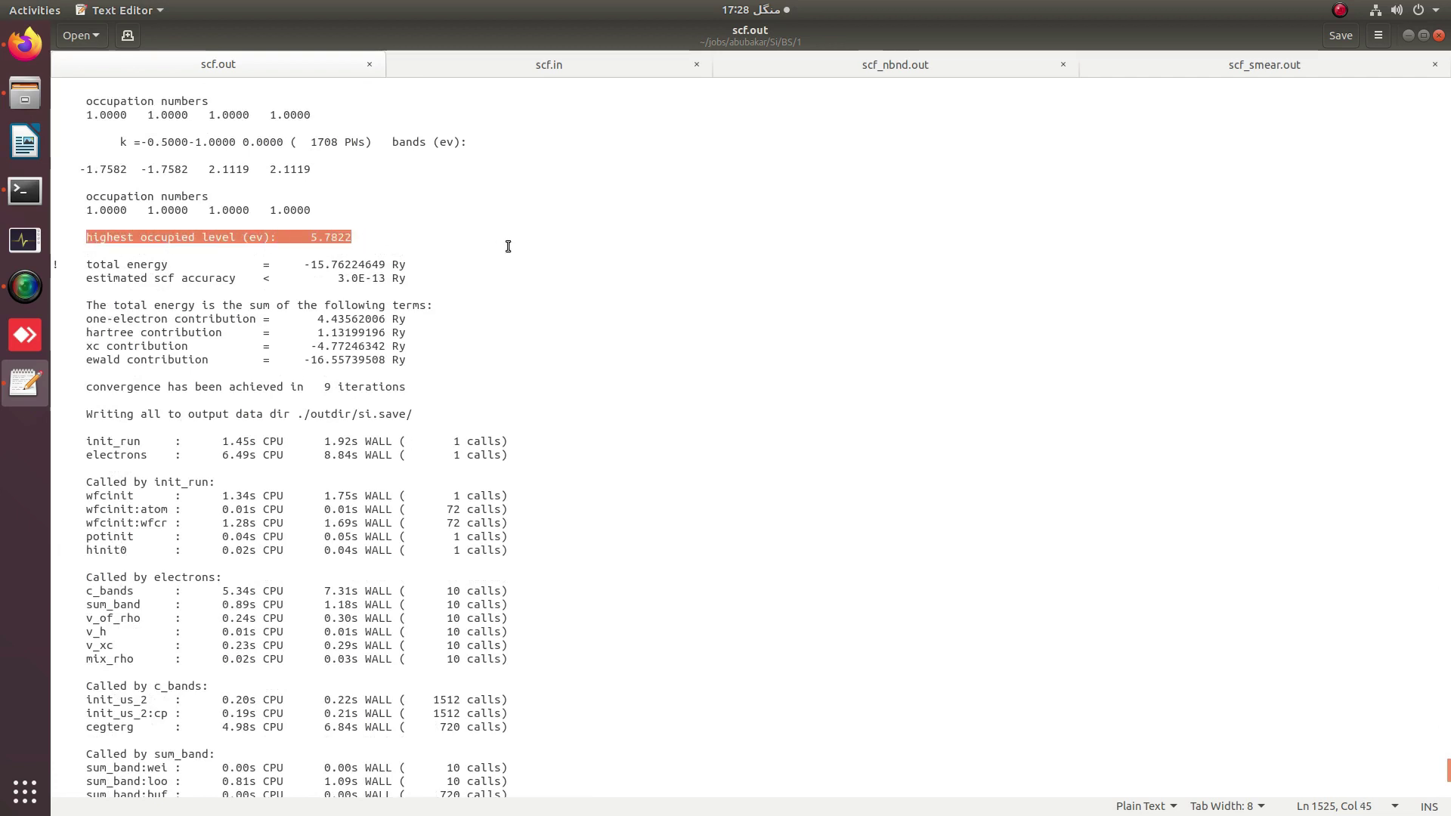
# Reopen scf.in from the file manager and comment out the occupations smearing line with an exclamation mark
pyautogui.click(1342, 36)
pyautogui.click(1409, 36)
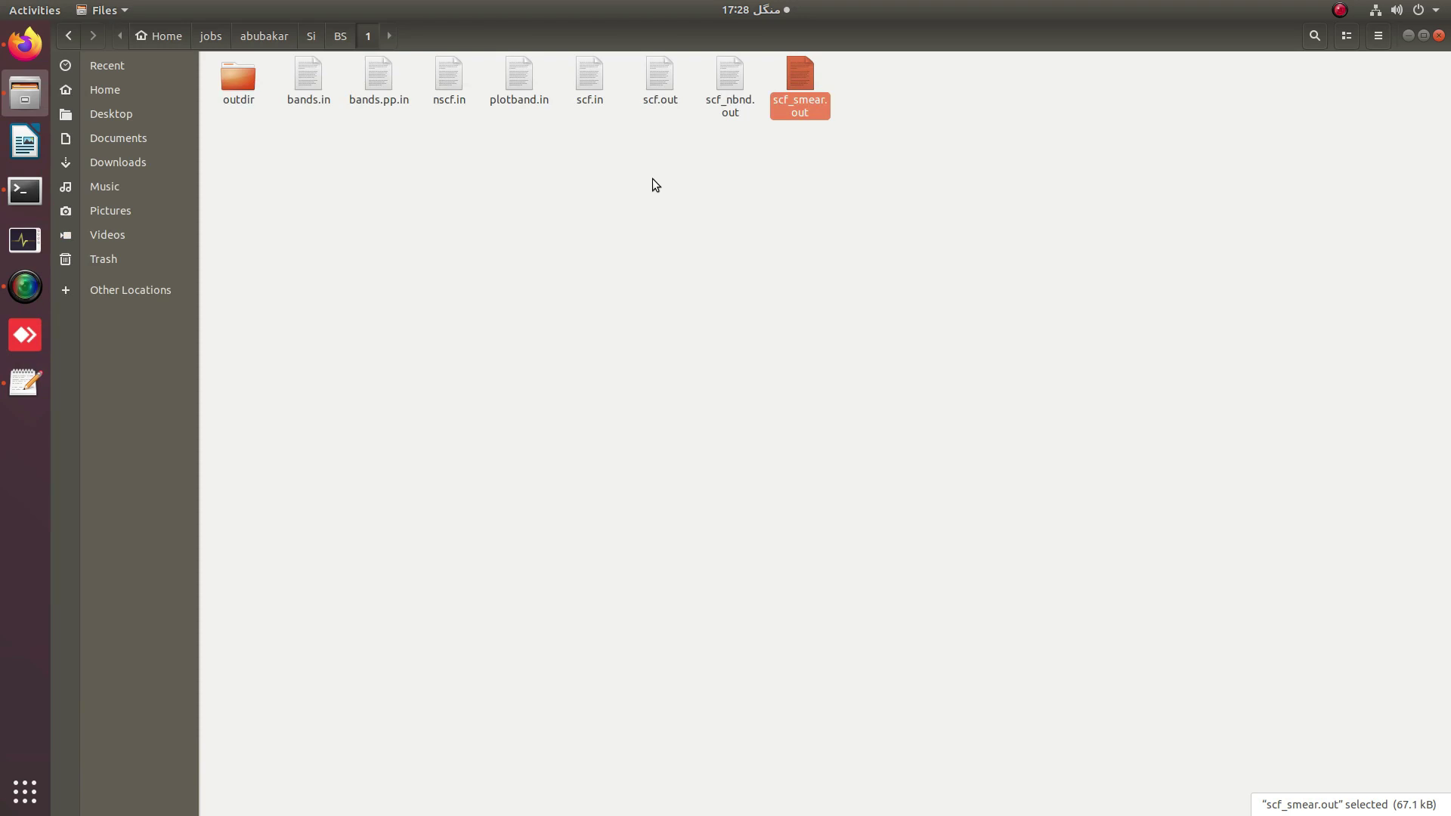
pyautogui.doubleClick(591, 97)
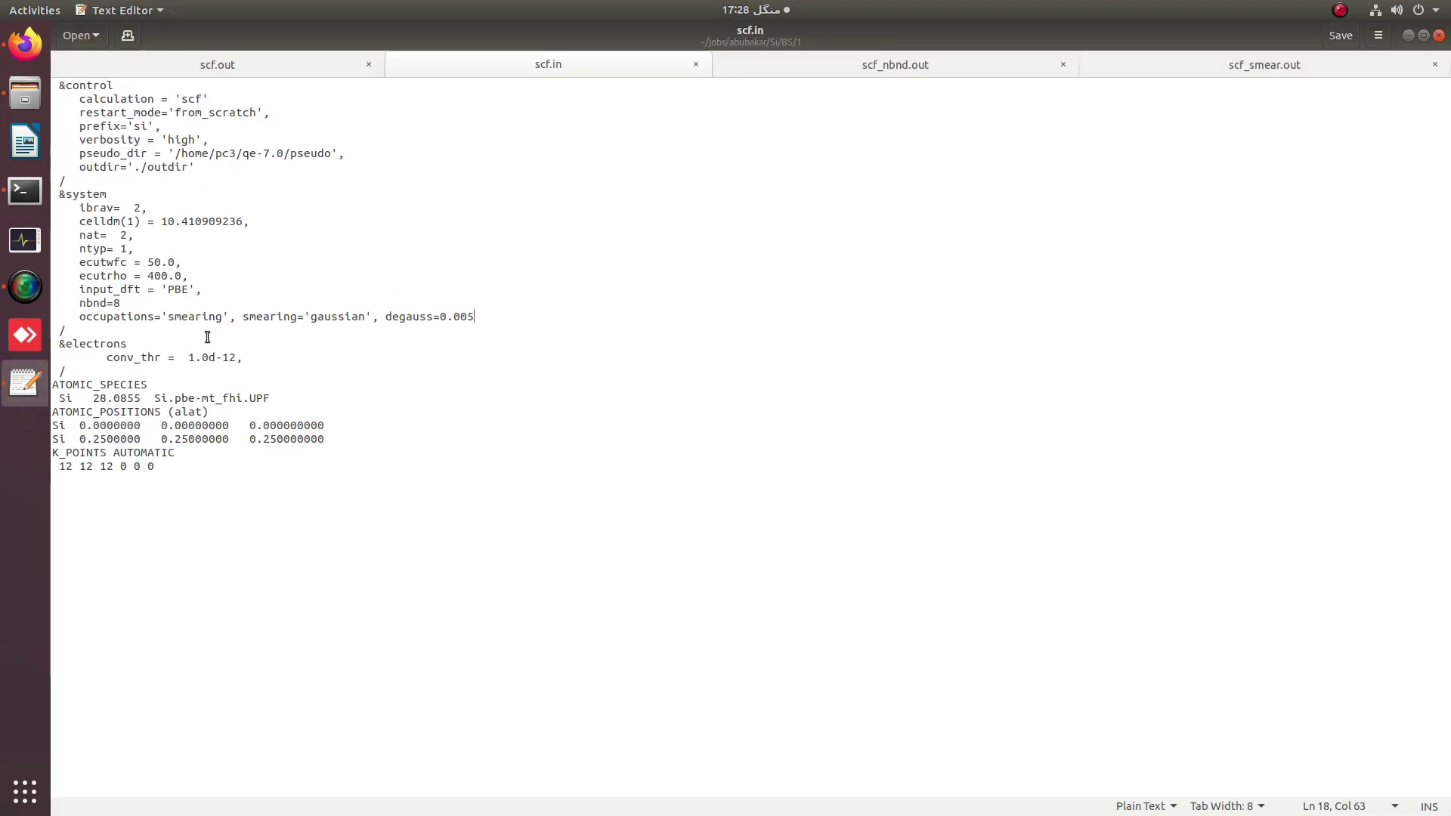
pyautogui.click(78, 314)
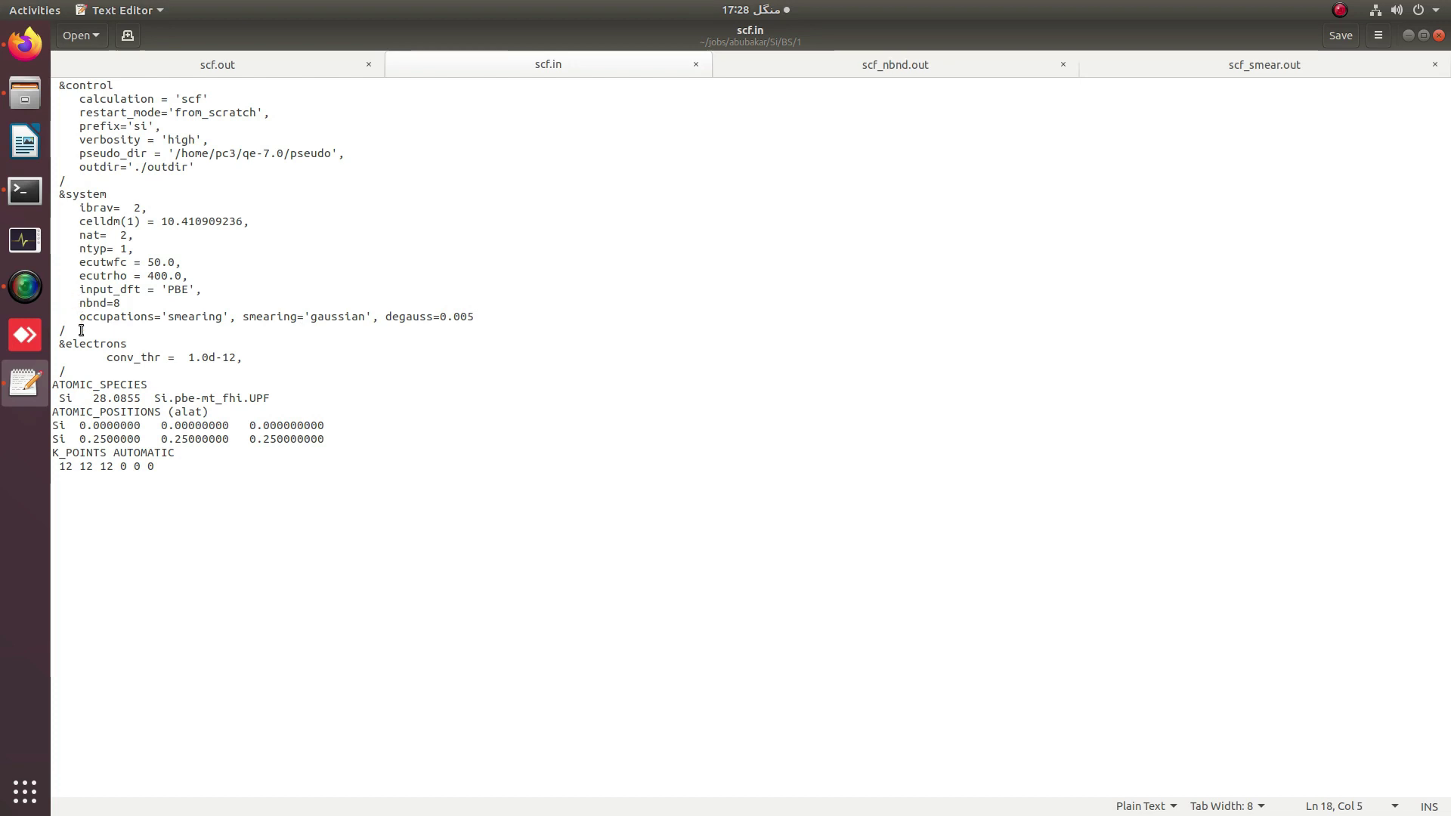
pyautogui.write('!')
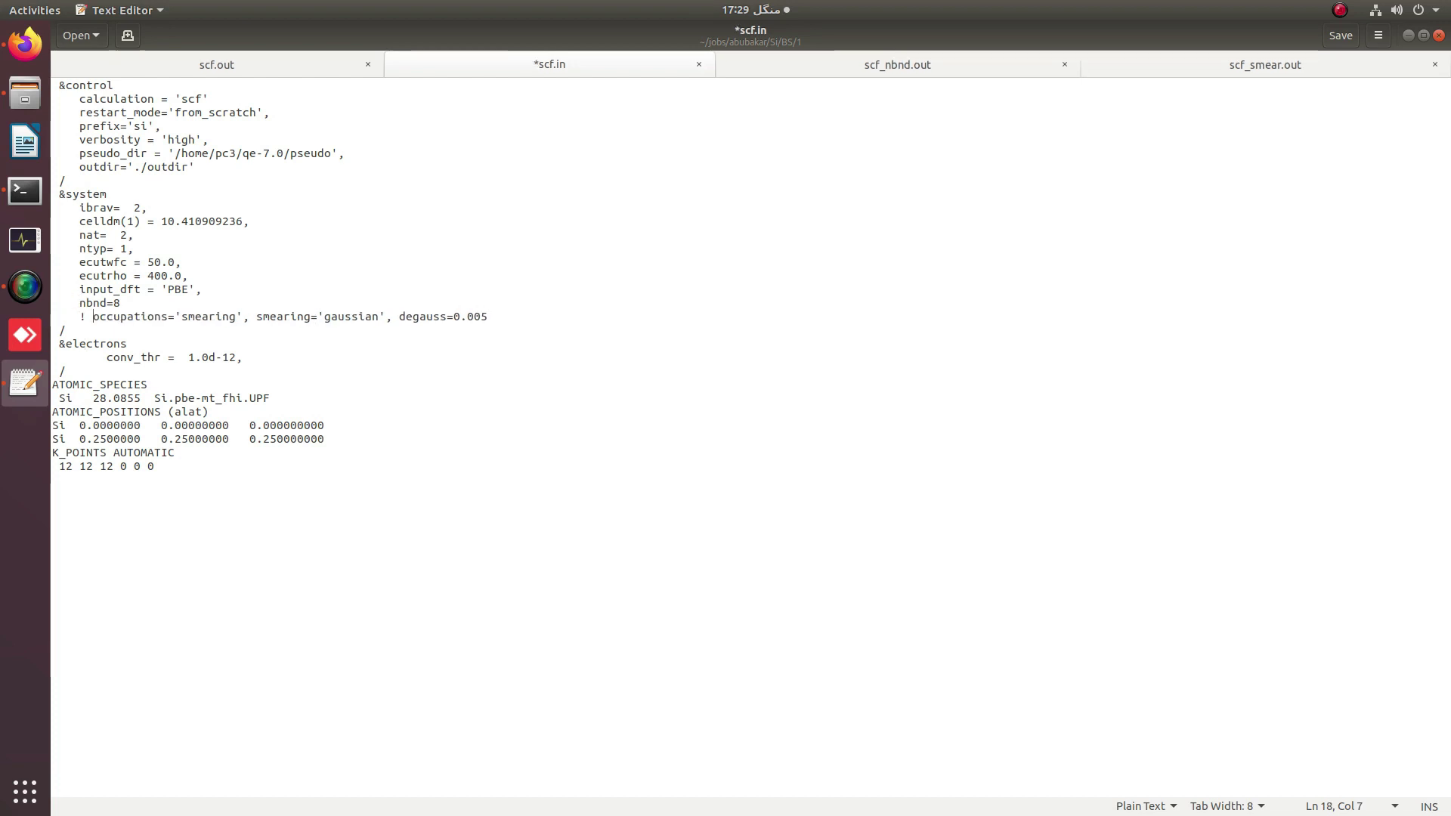
# Save scf.in and rerun pw.x on it with 8 processes in the terminal, writing the output to scf.out
pyautogui.hotkey('ctrl', 's')
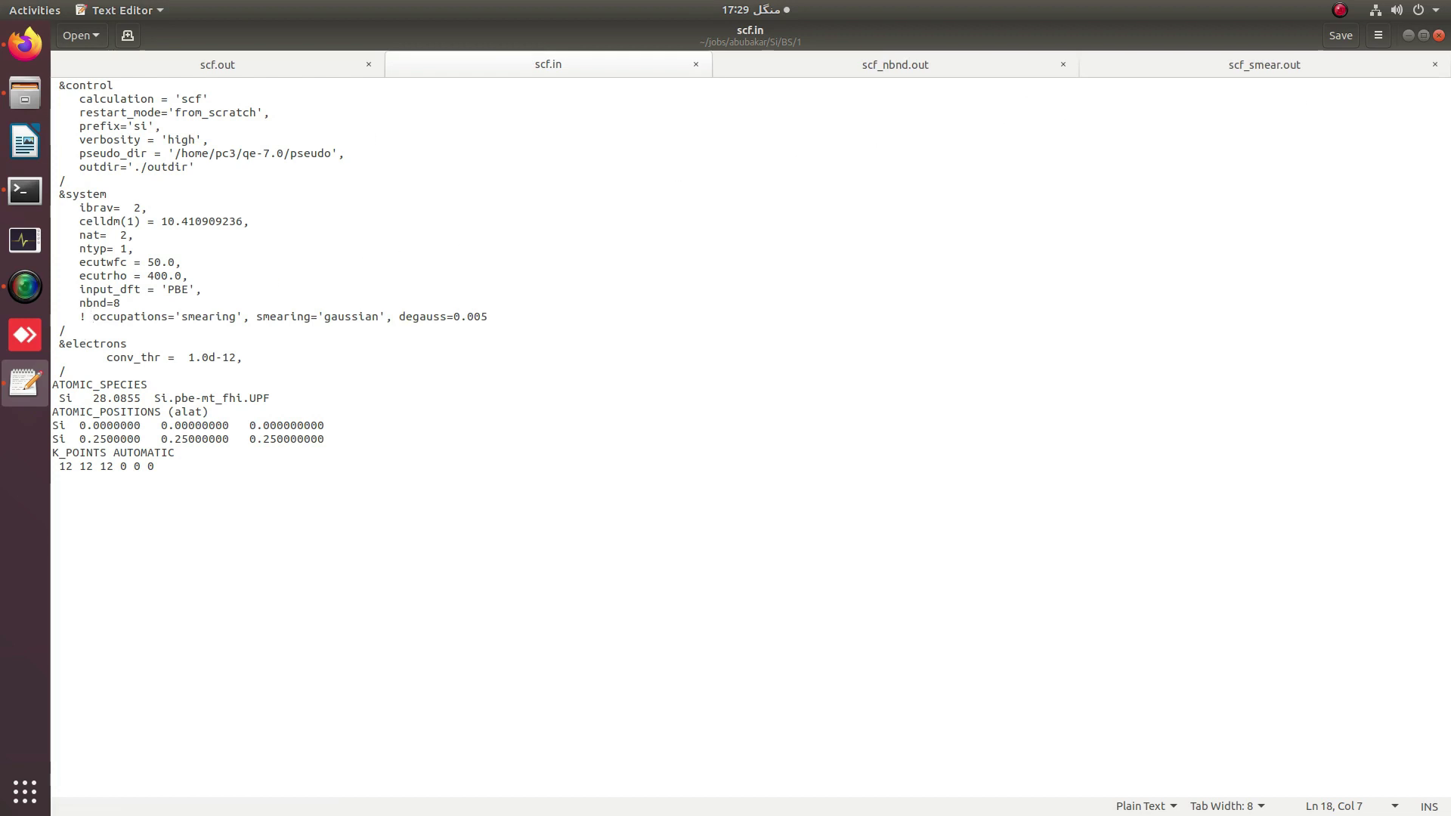
pyautogui.click(25, 93)
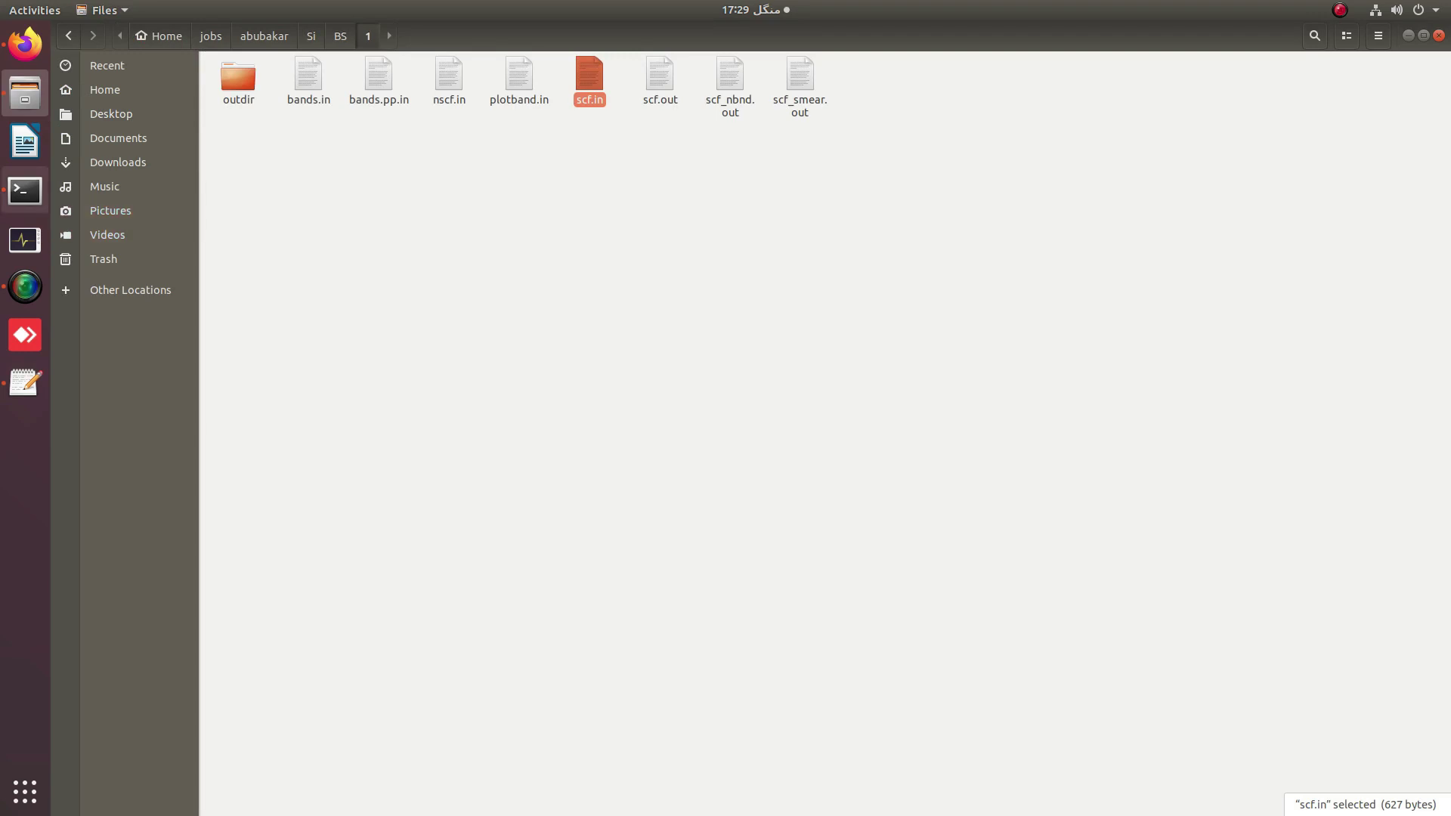
pyautogui.click(25, 190)
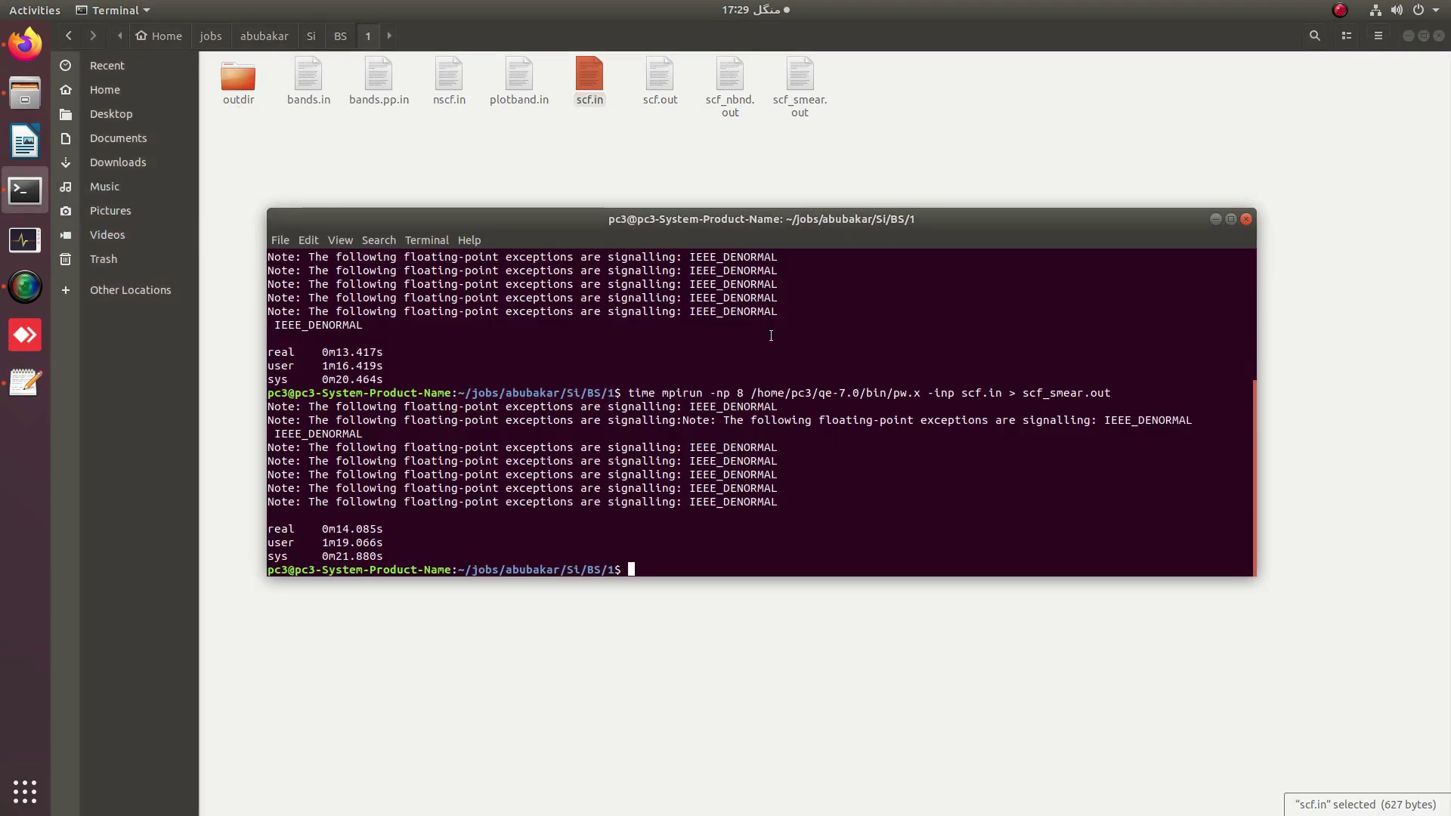
pyautogui.press('Up')
pyautogui.press('Left')
pyautogui.press('Left')
pyautogui.press('Left')
pyautogui.press('Left')
pyautogui.press('Left')
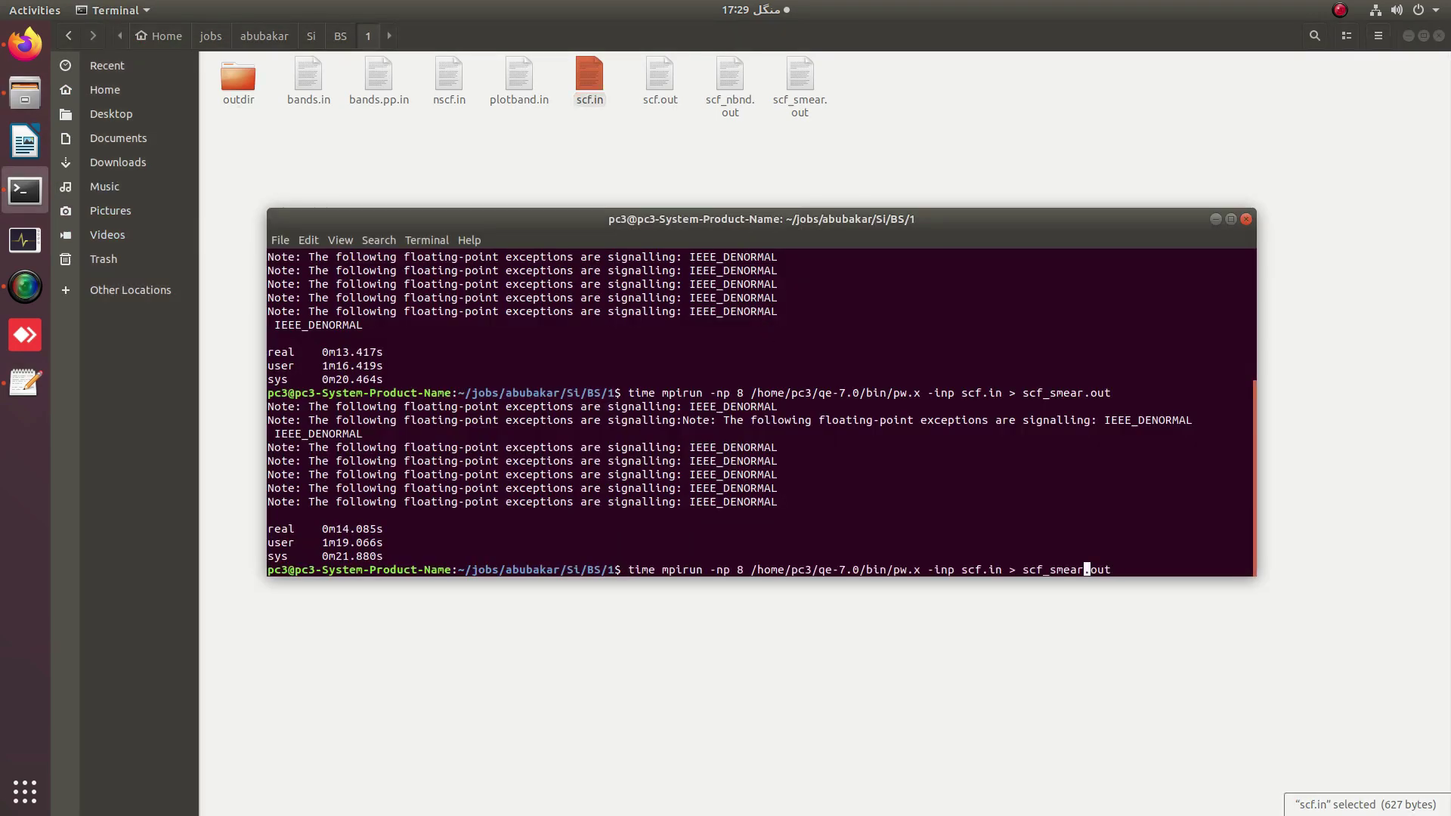
pyautogui.press('BackSpace')
pyautogui.press('BackSpace')
pyautogui.press('BackSpace')
pyautogui.press('BackSpace')
pyautogui.press('BackSpace')
pyautogui.press('Return')
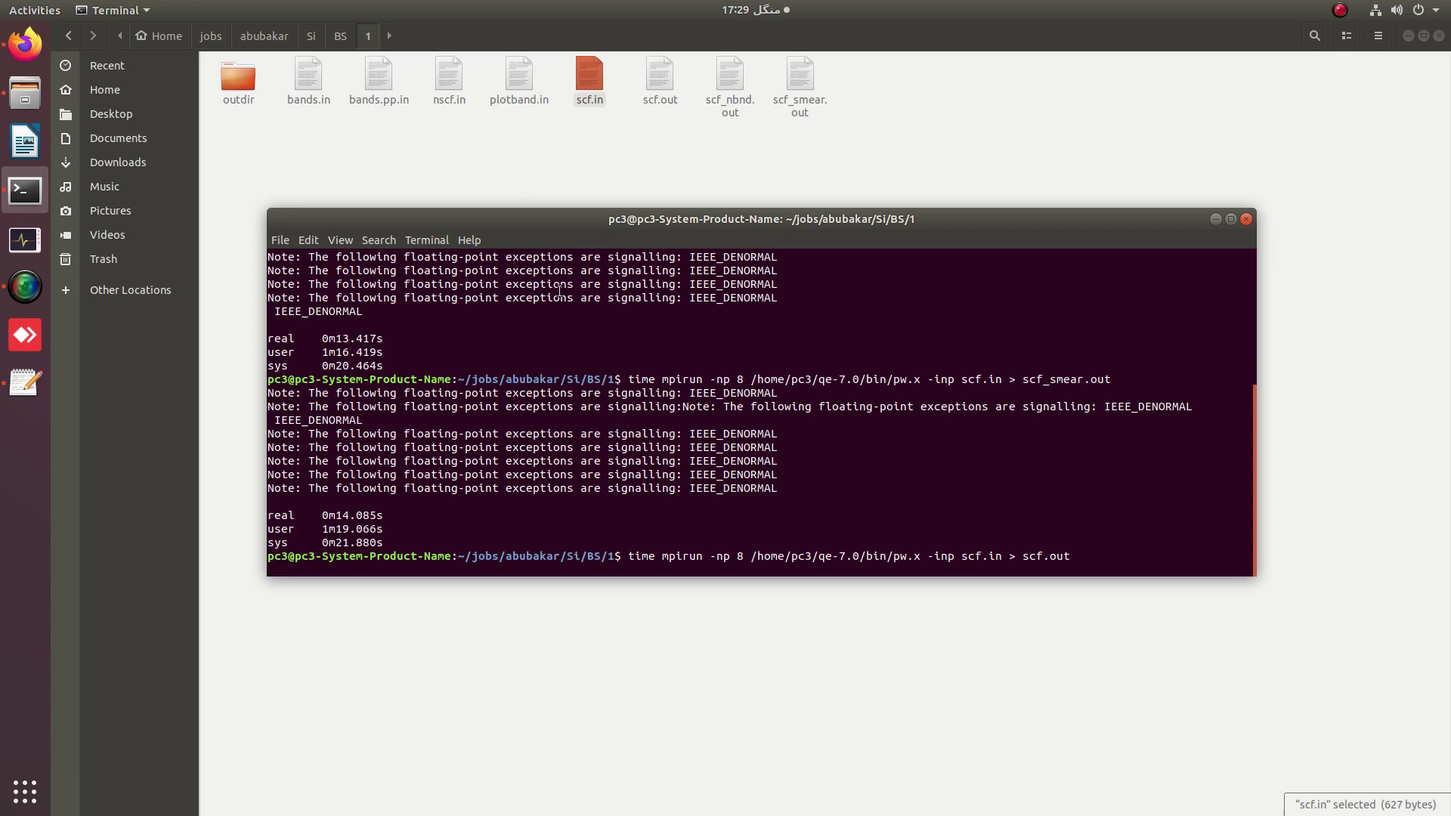
# Open nscf.in from the file manager and examine its nbnd, occupations, verbosity and k-point grid settings
pyautogui.doubleClick(443, 80)
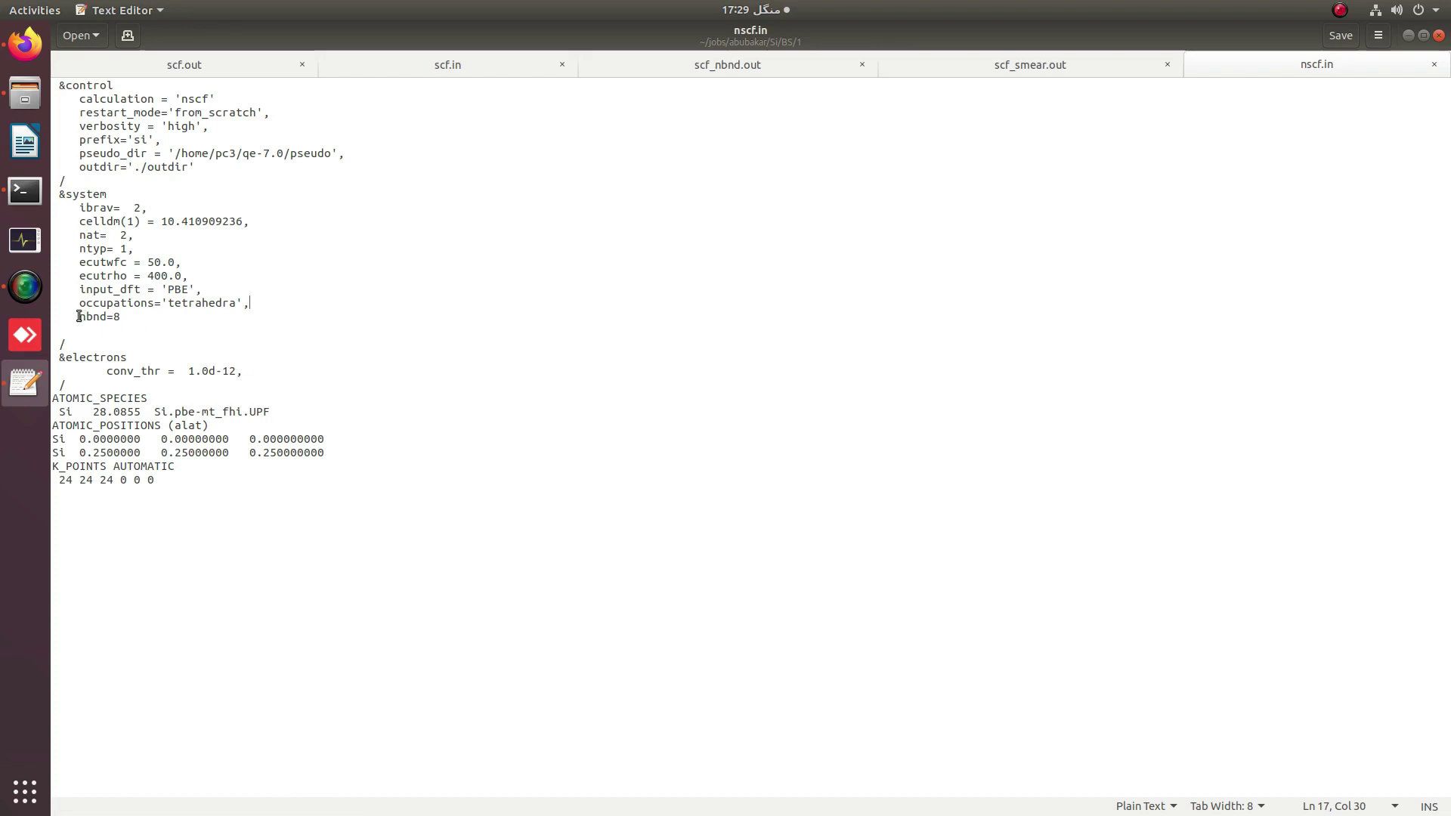
pyautogui.moveTo(79, 315); pyautogui.dragTo(118, 317)
pyautogui.moveTo(79, 303); pyautogui.dragTo(138, 304)
pyautogui.moveTo(230, 301); pyautogui.dragTo(250, 300)
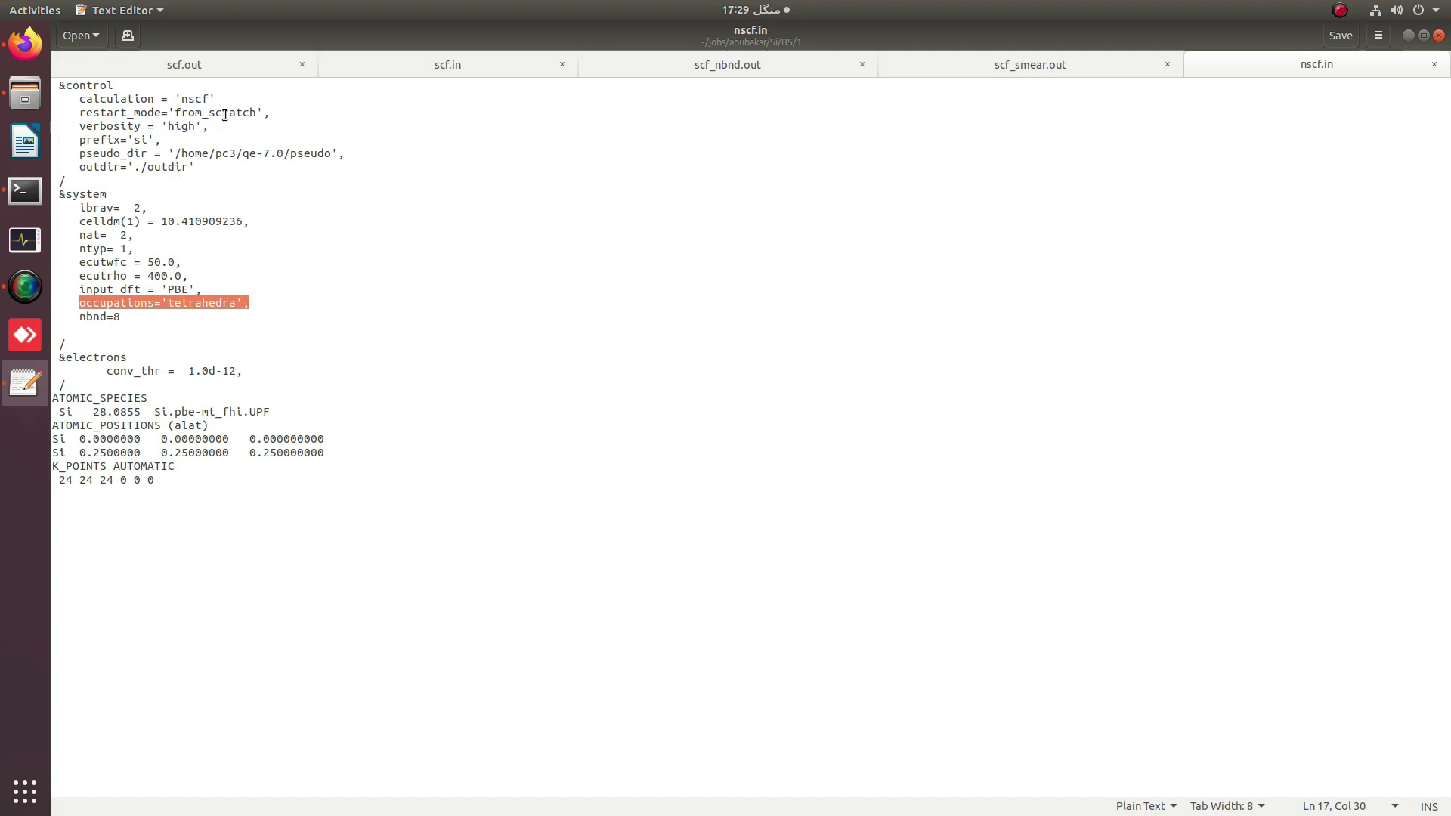
pyautogui.moveTo(80, 127); pyautogui.dragTo(208, 127)
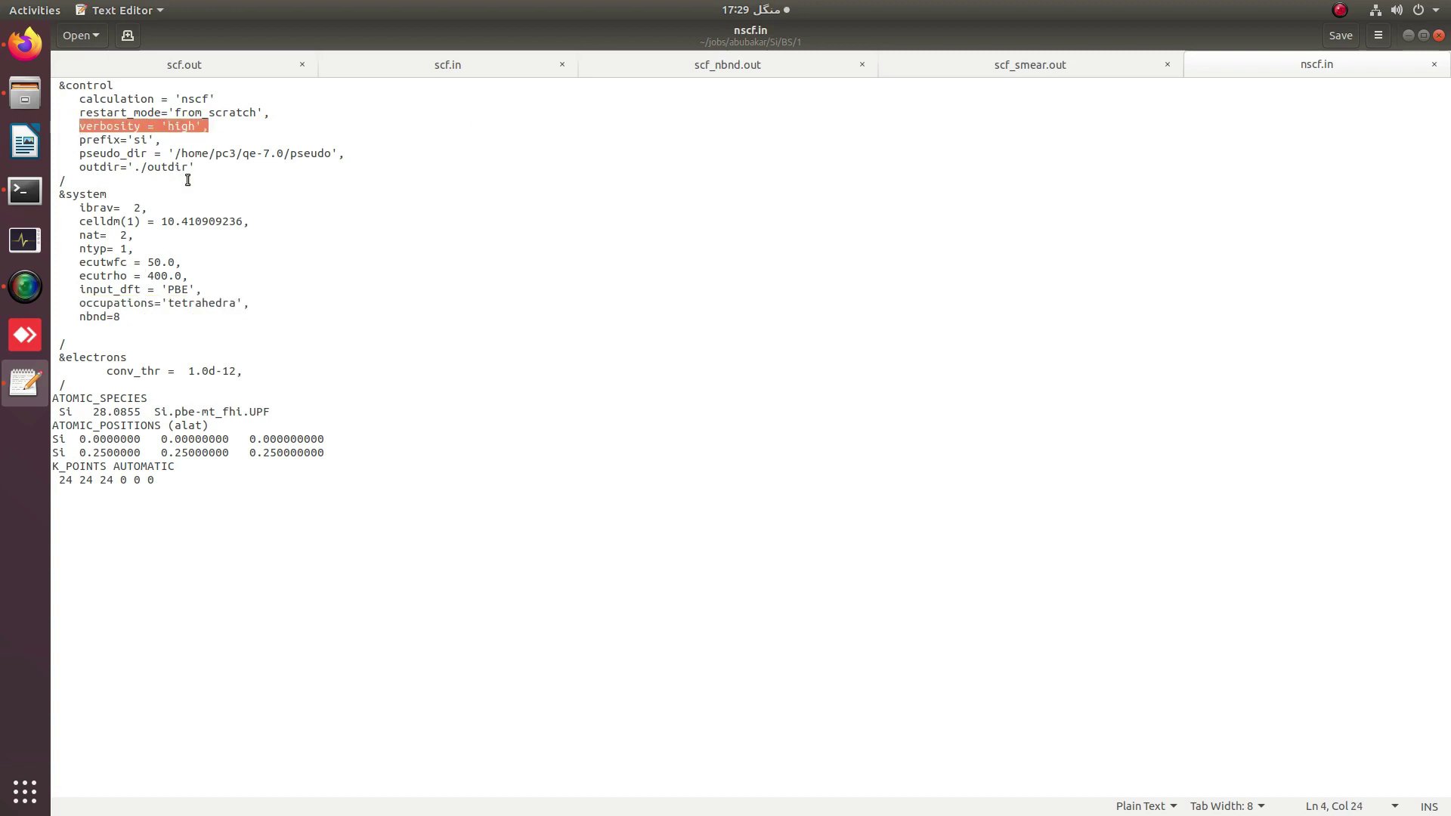
pyautogui.moveTo(60, 481); pyautogui.dragTo(112, 481)
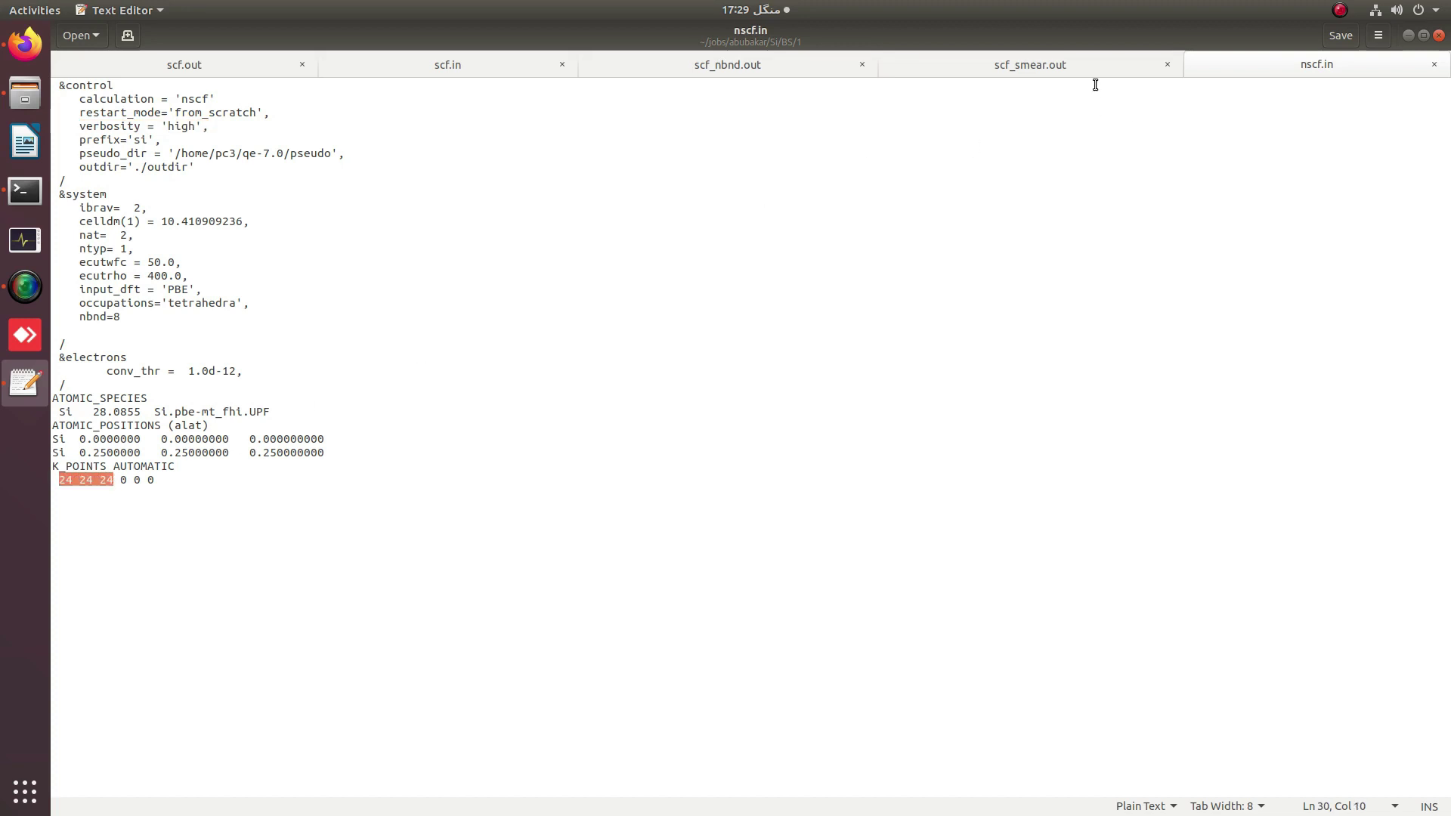
# Close scf_smear.out and scf_nbnd.out in the text editor, keeping scf.out open
pyautogui.click(1168, 64)
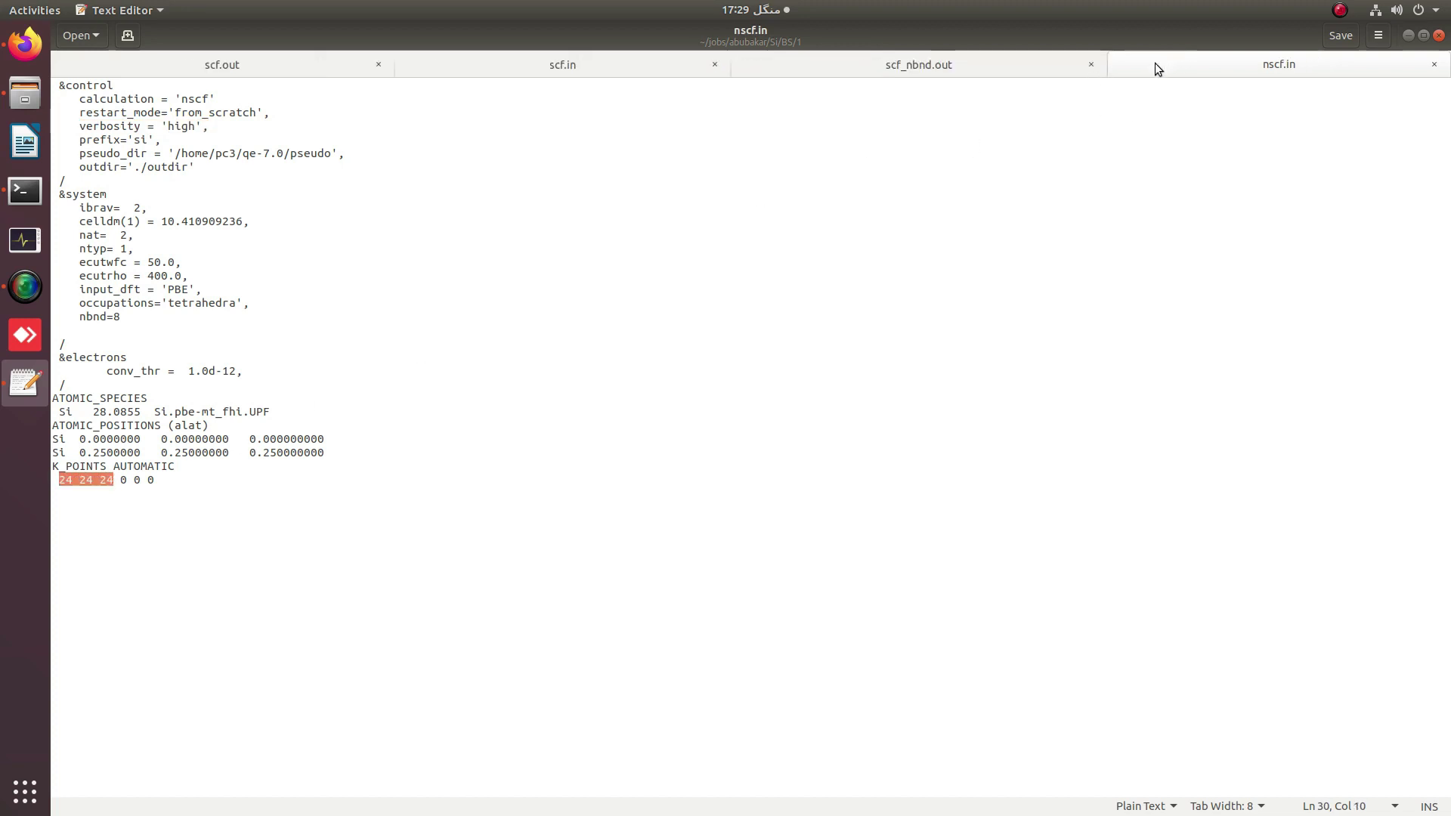
pyautogui.click(1091, 65)
pyautogui.click(504, 64)
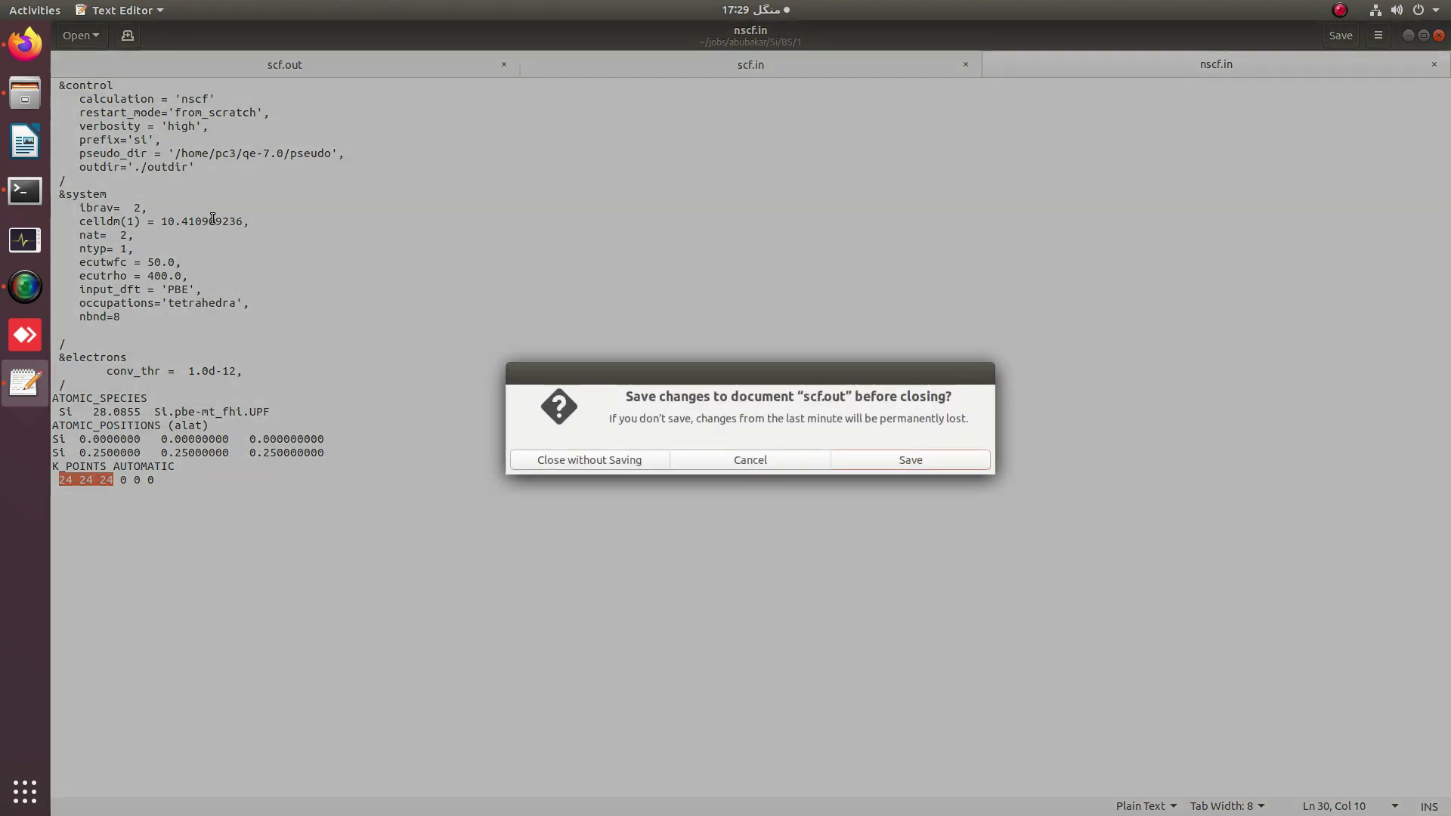
pyautogui.click(749, 459)
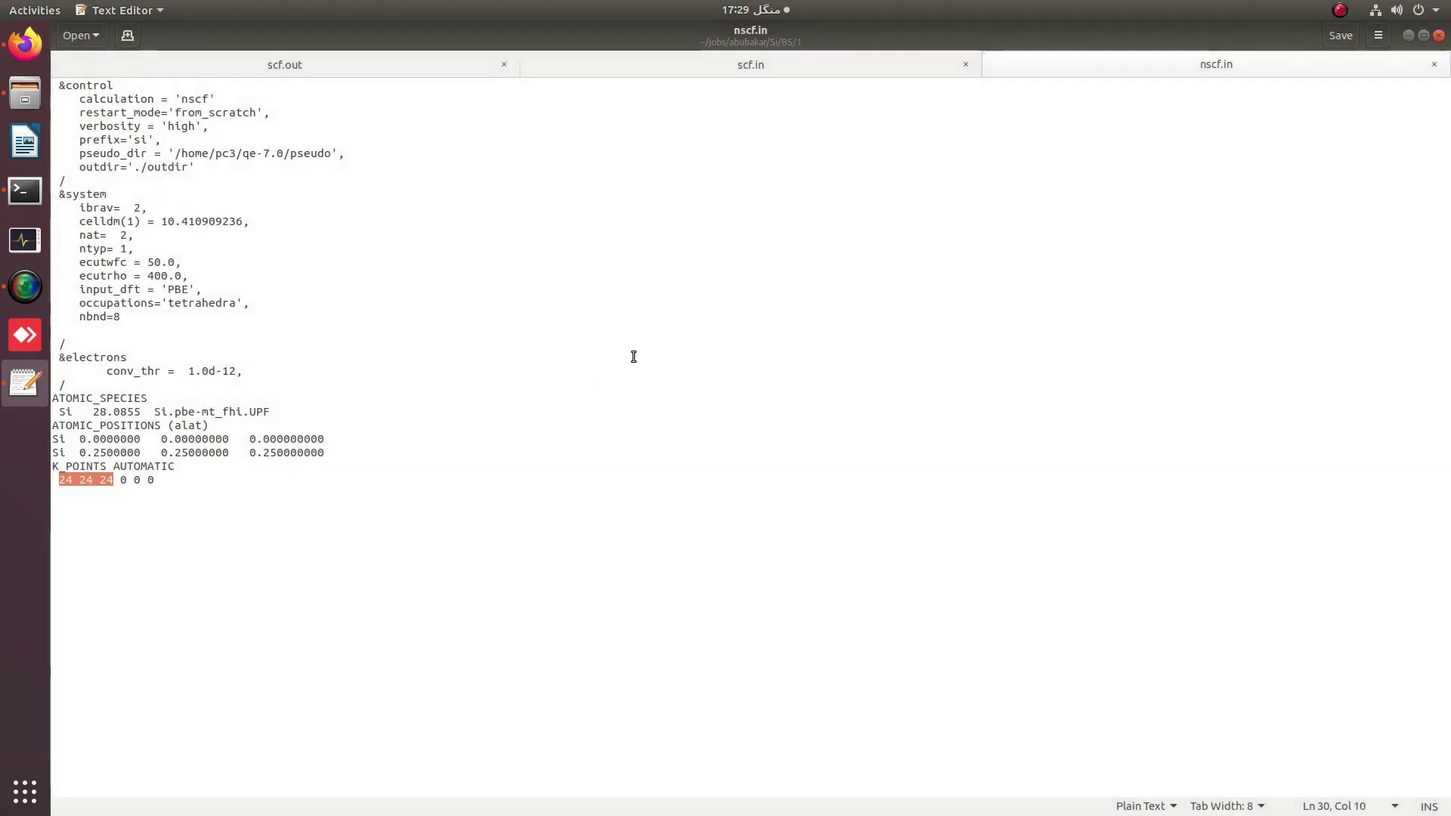
# Check in the terminal whether the scf run has finished, and return to the text editor
pyautogui.click(8, 93)
pyautogui.click(25, 202)
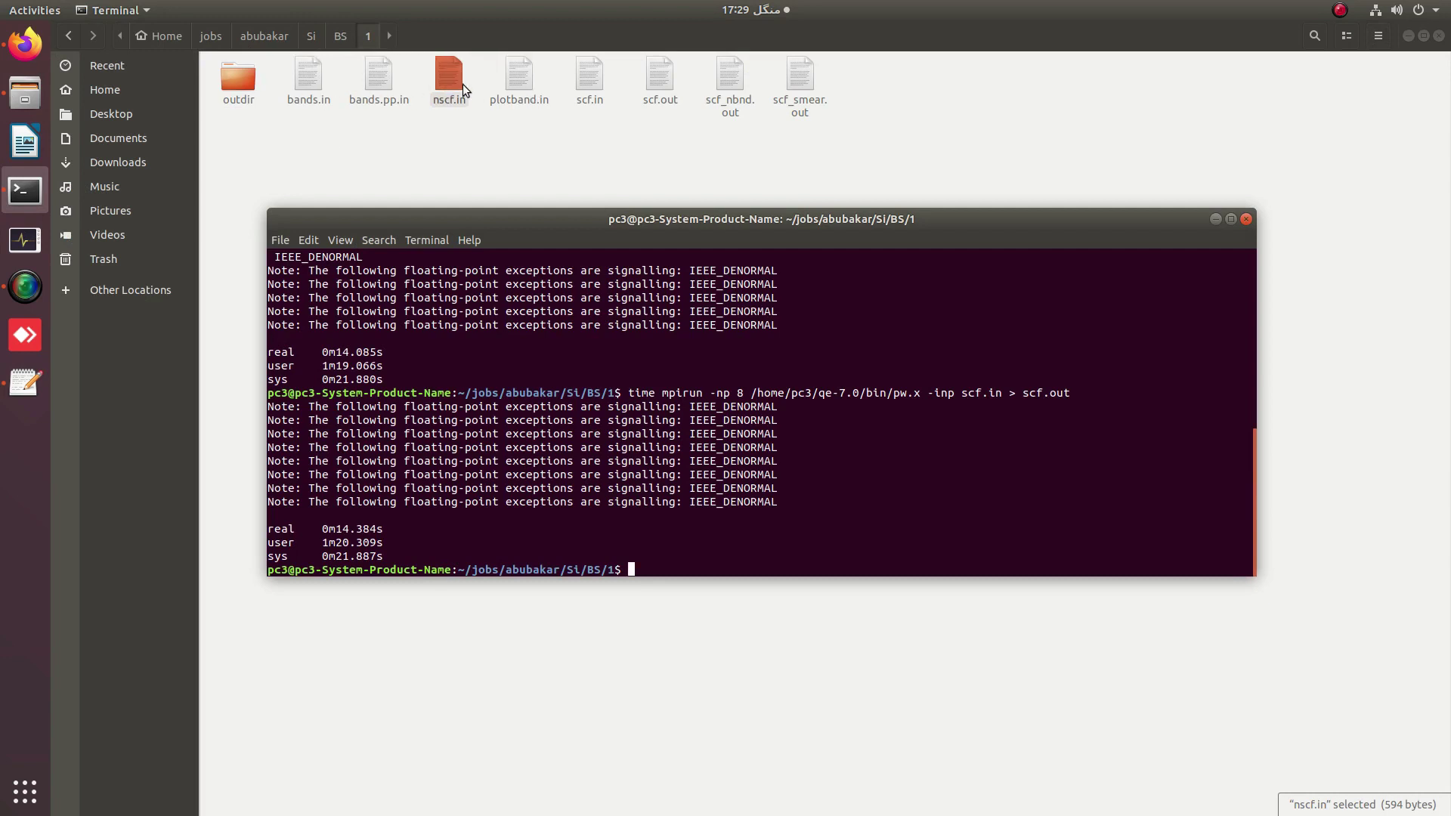
pyautogui.click(24, 385)
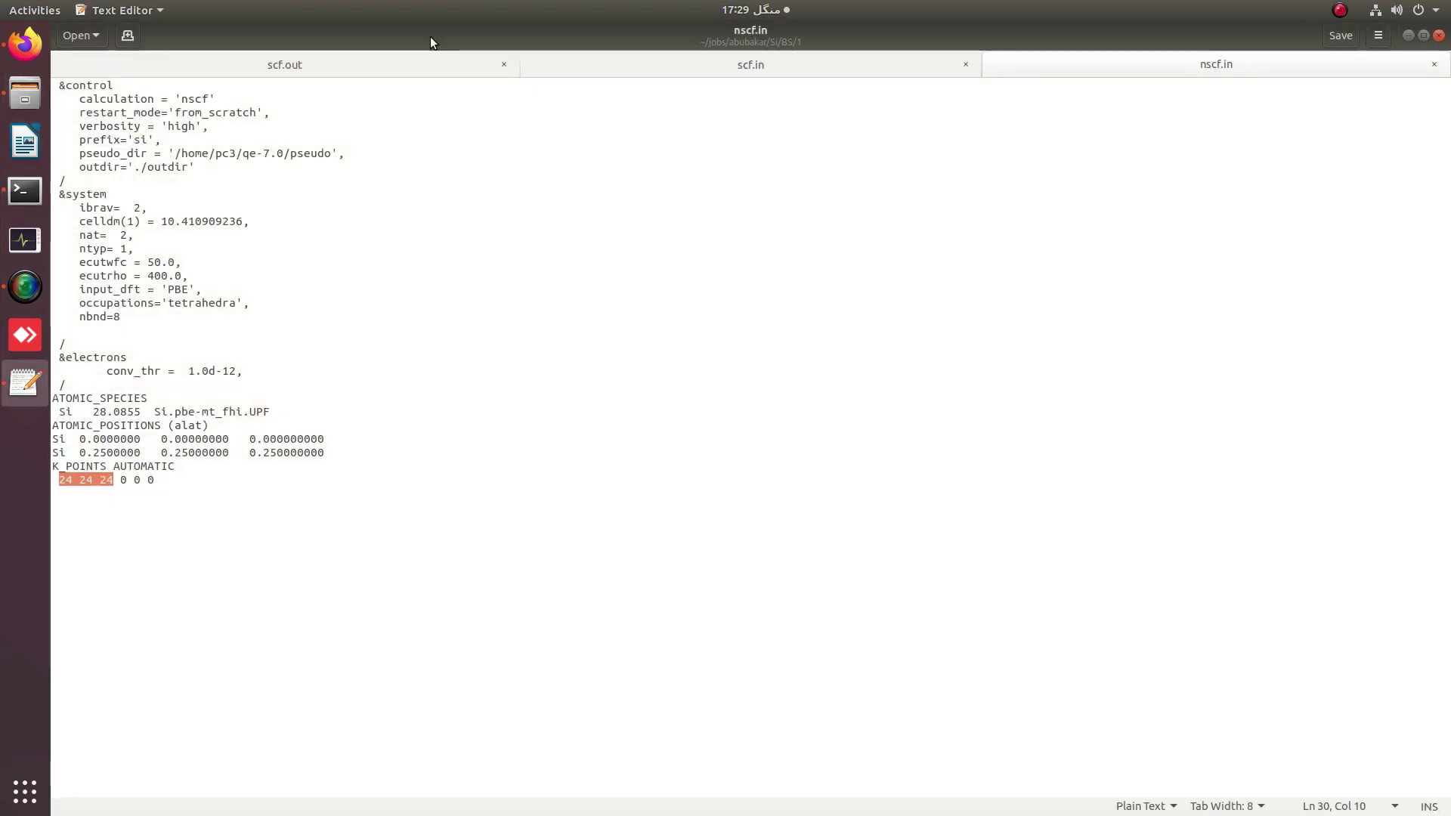
# Examine the highest occupied and lowest unoccupied levels near the end of the new scf.out, and close the editor
pyautogui.click(327, 64)
pyautogui.click(1380, 94)
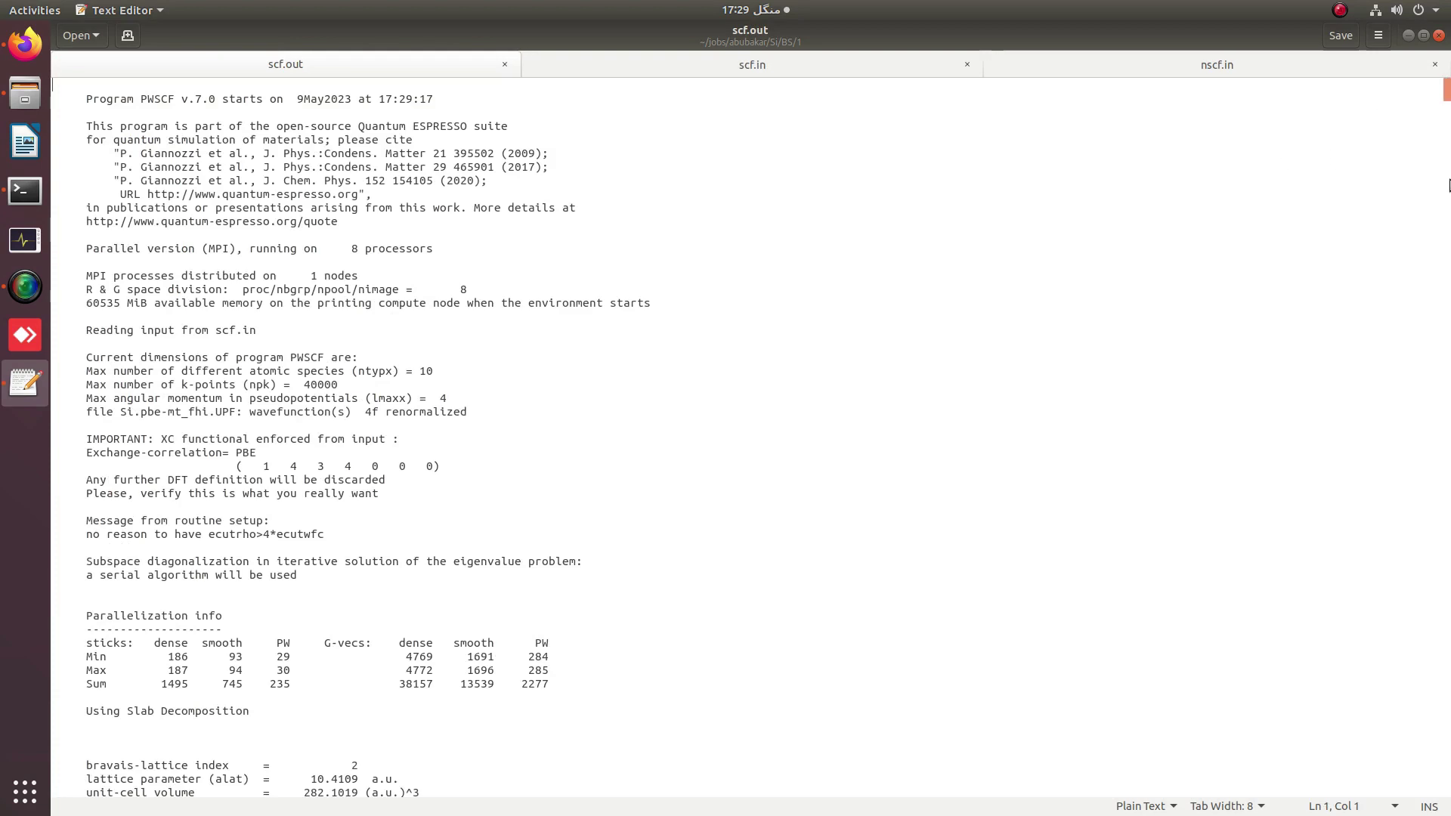
pyautogui.moveTo(1449, 102); pyautogui.dragTo(1354, 651)
pyautogui.scroll(-15, 657, 398)
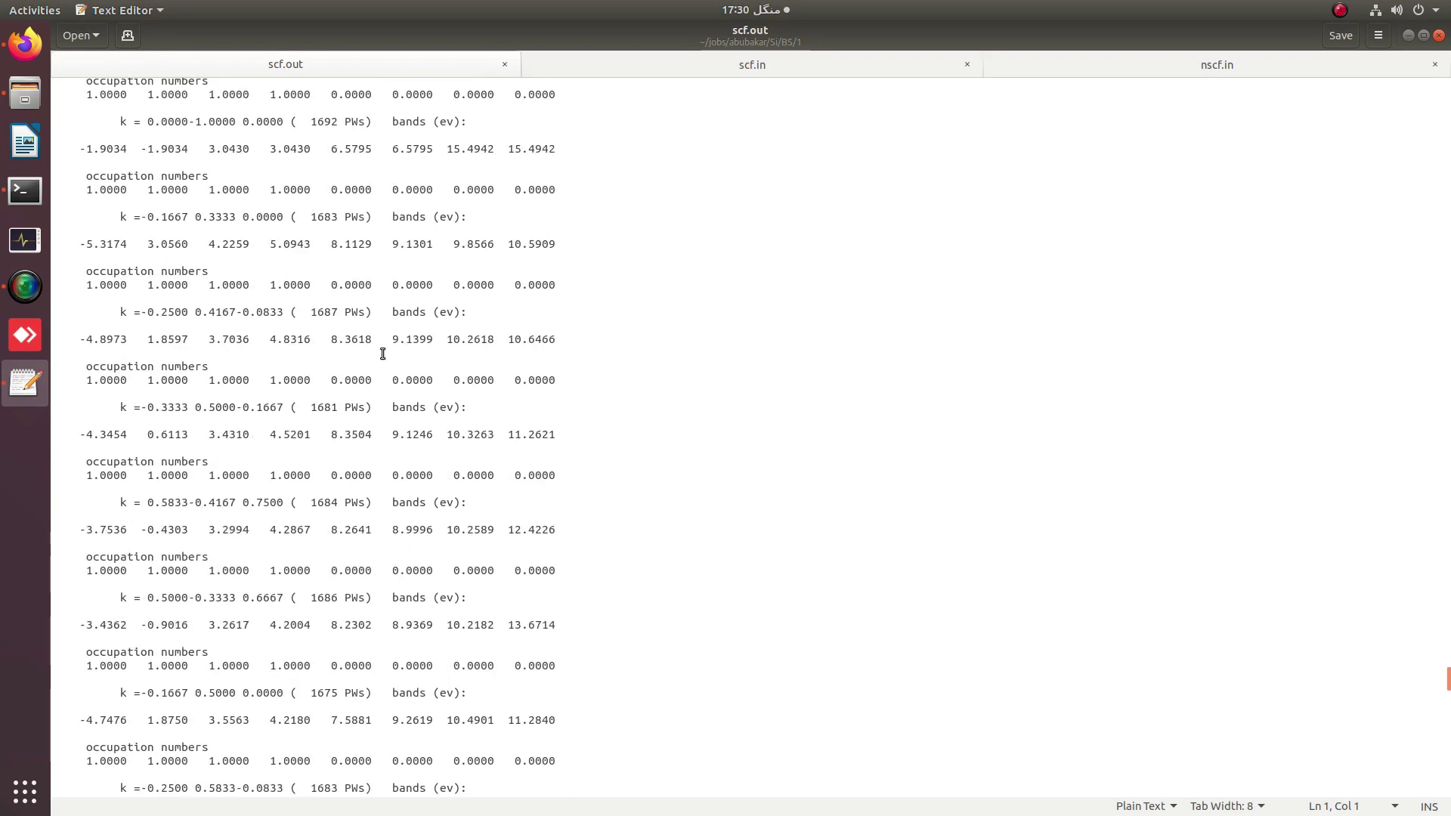
pyautogui.scroll(-20, 661, 685)
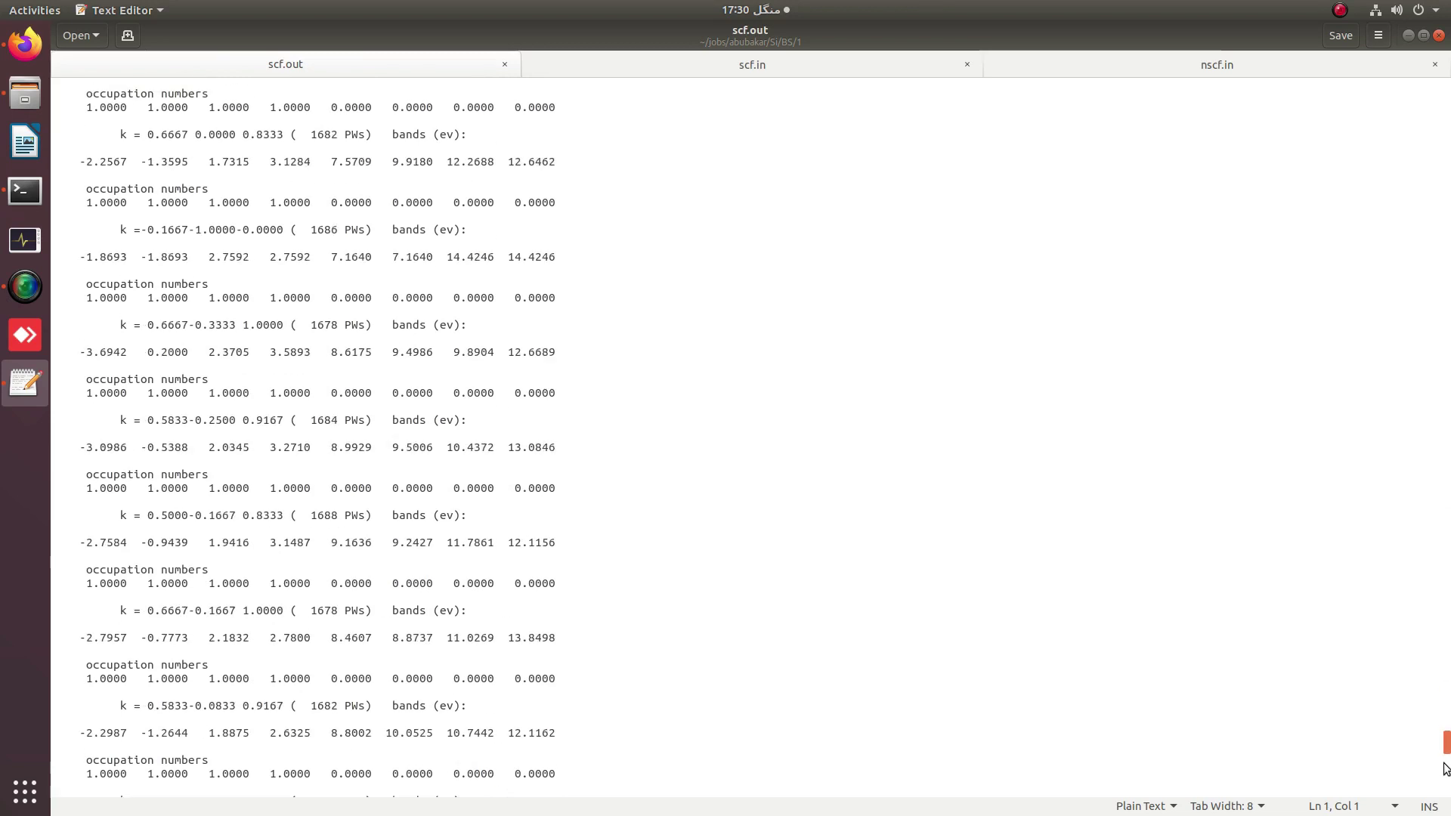
pyautogui.scroll(5, 348, 481)
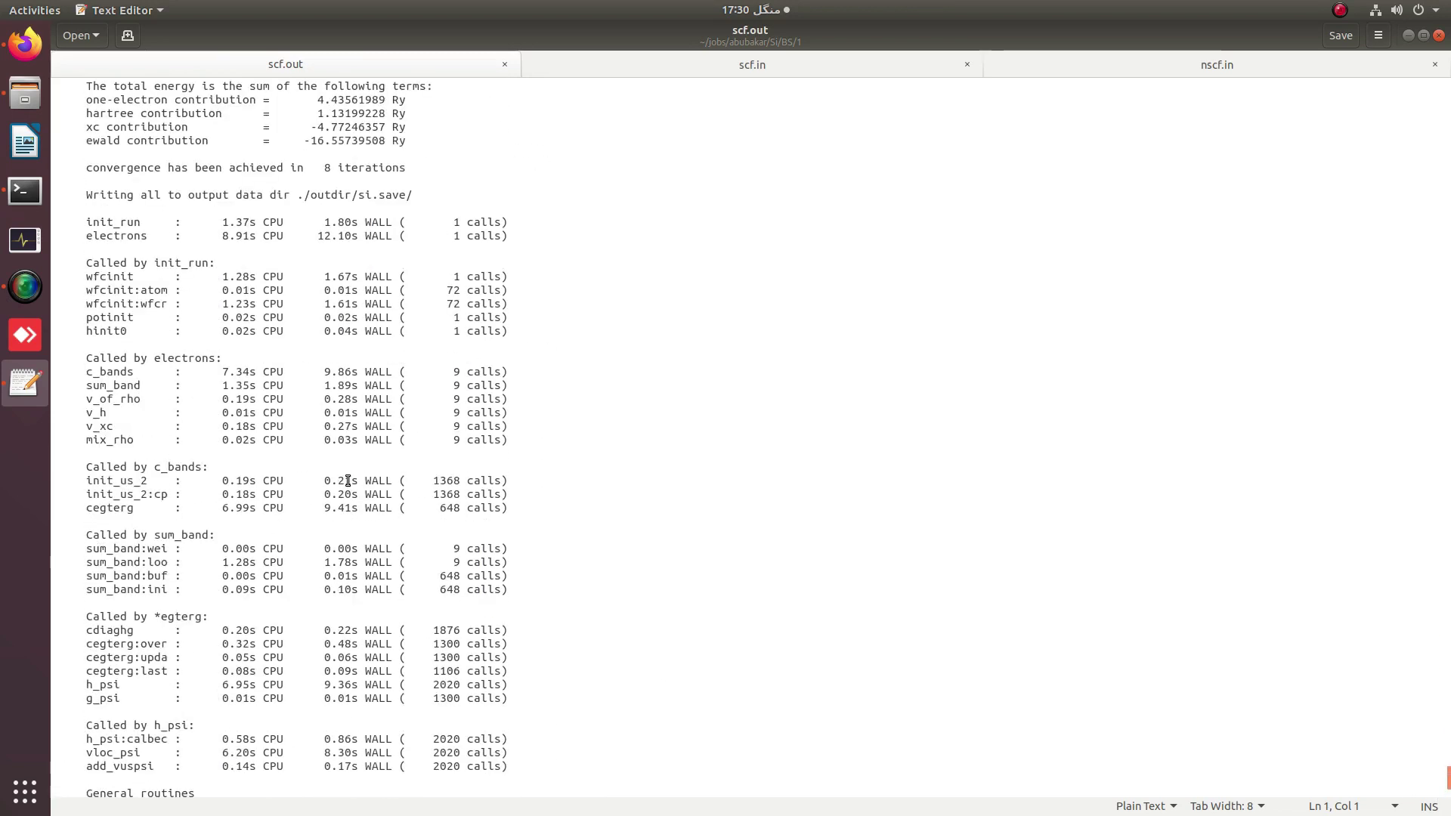
pyautogui.scroll(2, 347, 480)
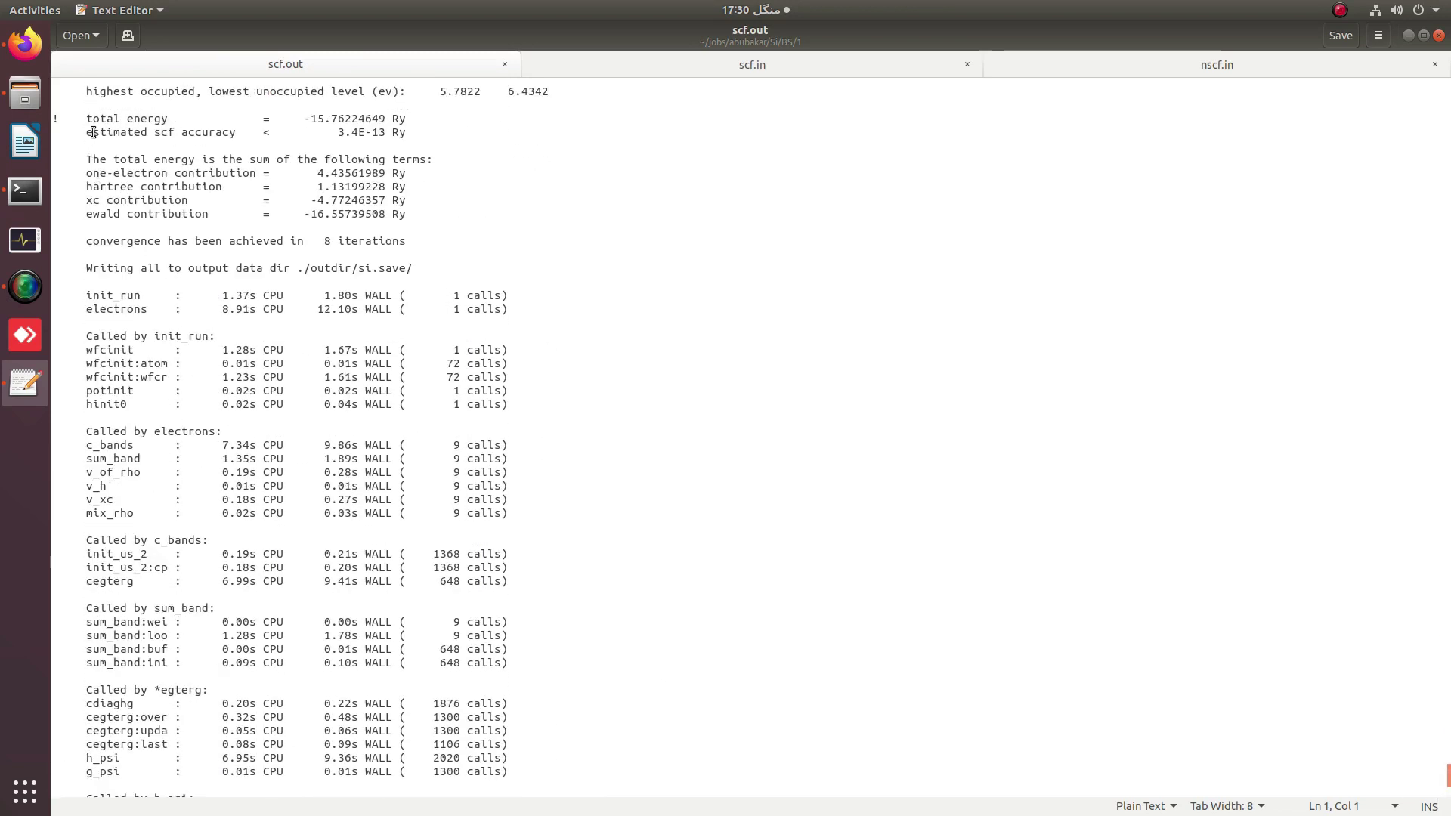
pyautogui.scroll(2, 93, 132)
pyautogui.moveTo(87, 161); pyautogui.dragTo(618, 170)
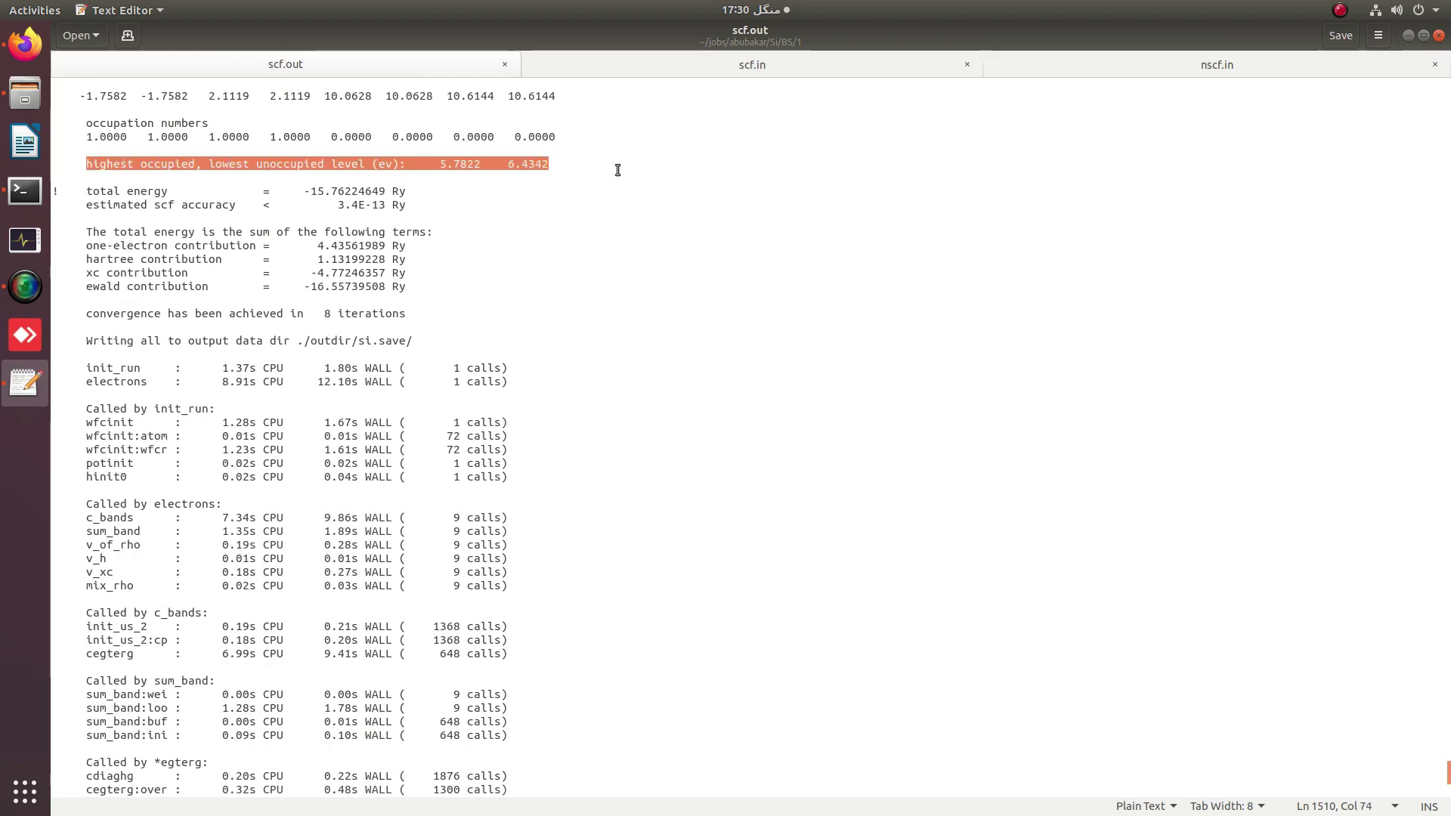
pyautogui.click(1439, 35)
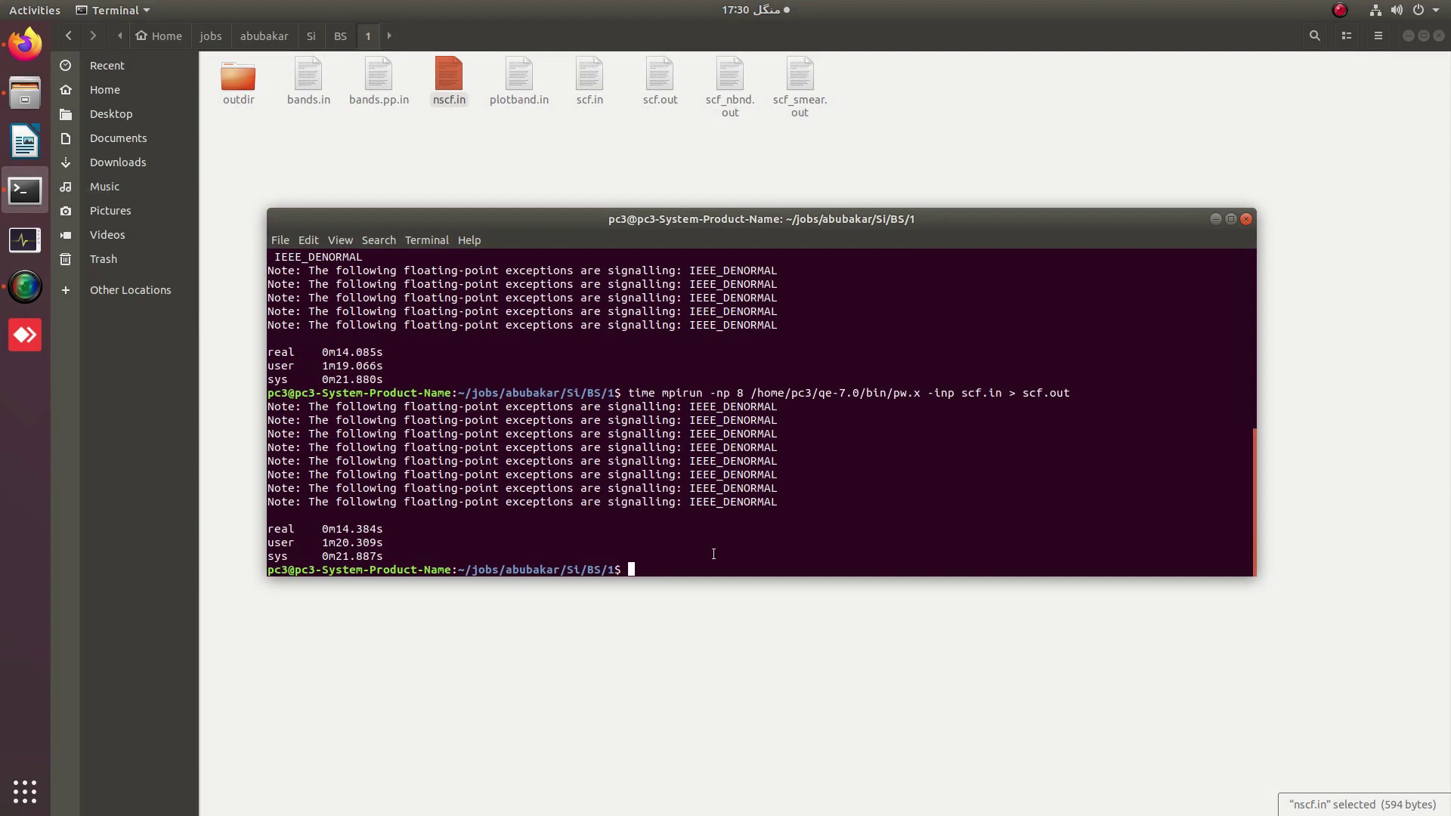
# Run pw.x on nscf.in with 8 processes, writing the output to nscf.out
pyautogui.press('Up')
pyautogui.press('Left')
pyautogui.press('Left')
pyautogui.press('Left')
pyautogui.press('Left')
pyautogui.press('Left')
pyautogui.press('Left')
pyautogui.press('Left')
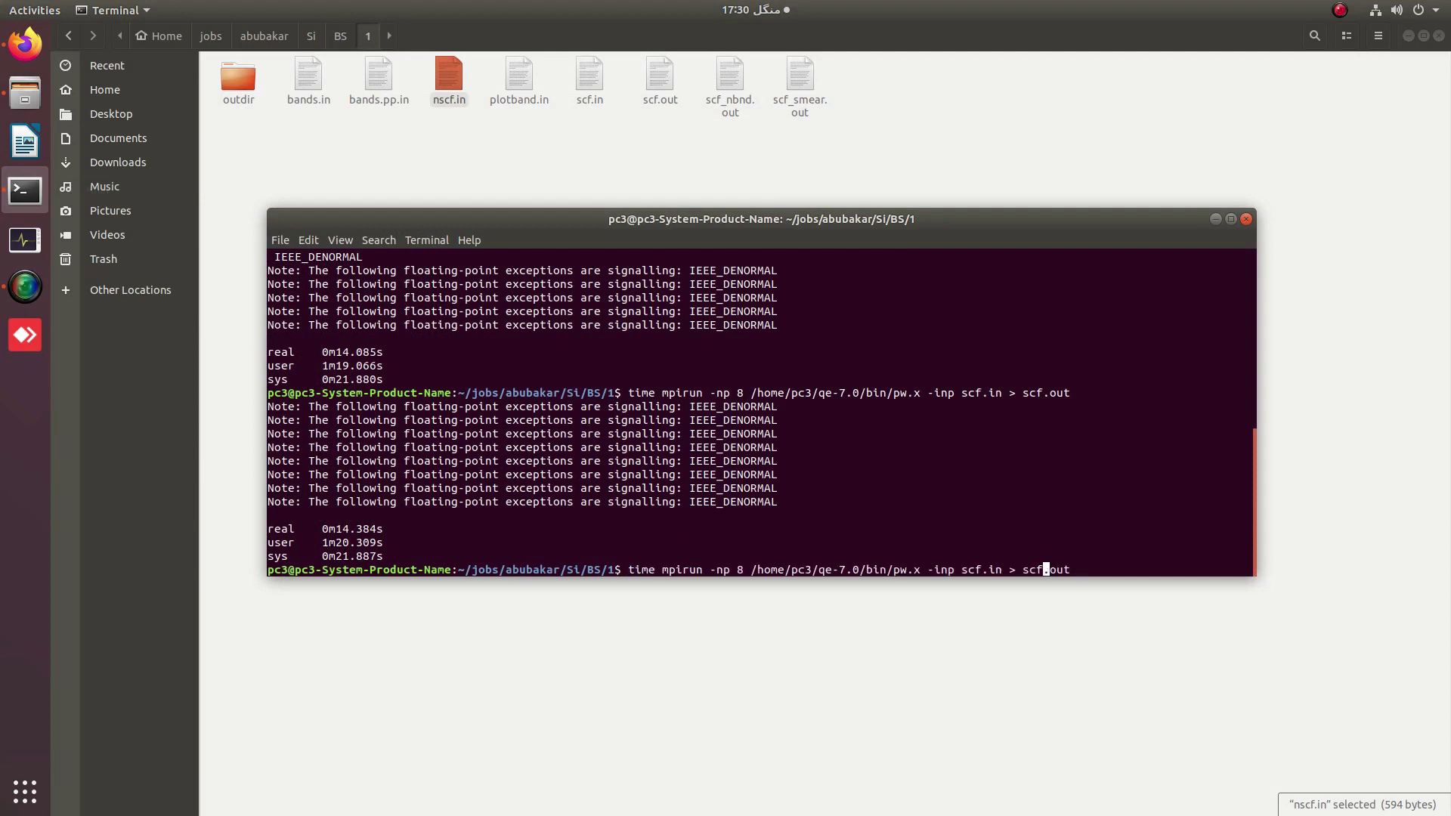
pyautogui.write('n')
pyautogui.press('Left')
pyautogui.press('Left')
pyautogui.press('Left')
pyautogui.press('Left')
pyautogui.press('Left')
pyautogui.press('Left')
pyautogui.press('Left')
pyautogui.press('Left')
pyautogui.press('Left')
pyautogui.press('Left')
pyautogui.write('n')
pyautogui.press('Return')
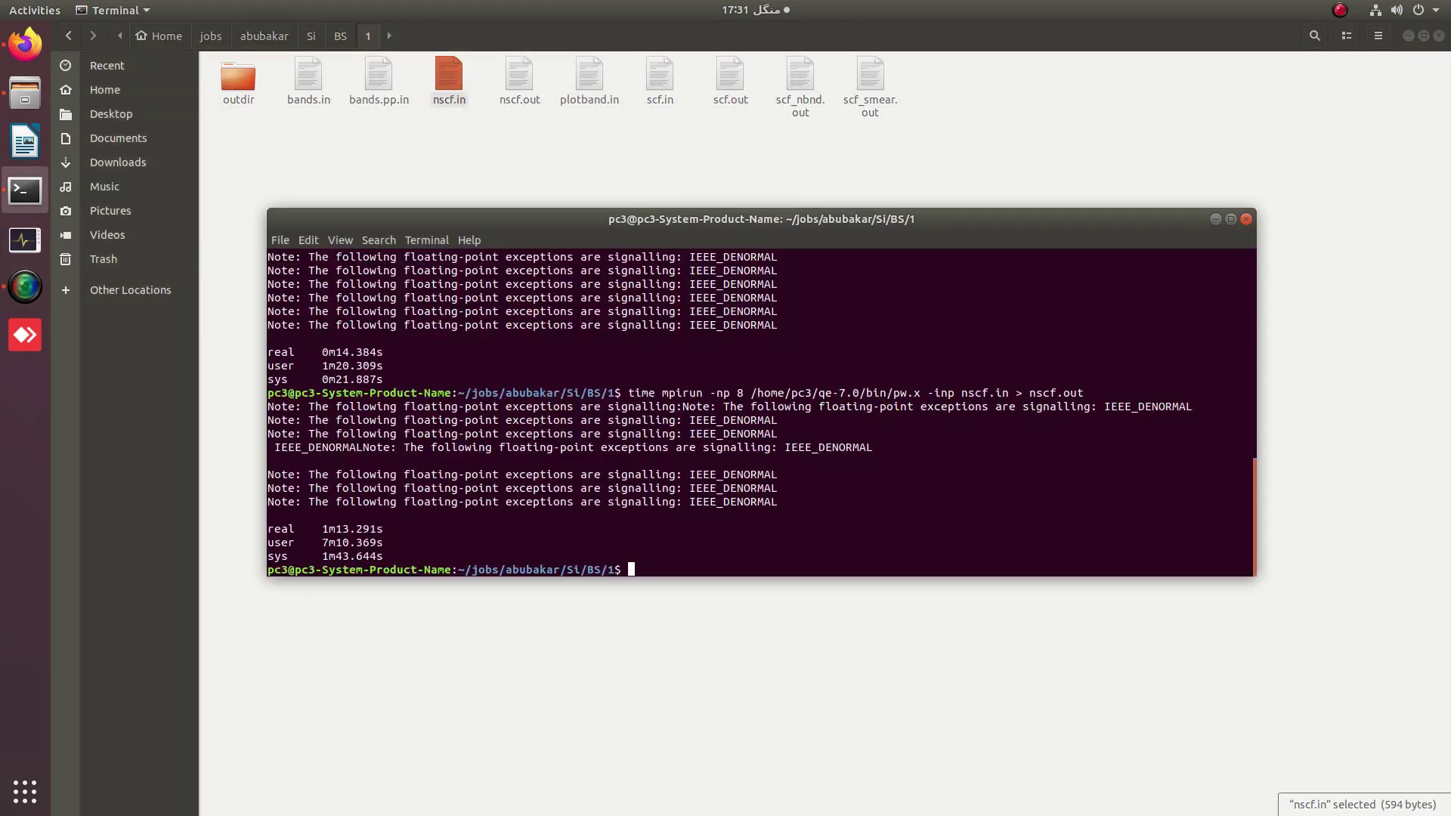
# Open nscf.out from the file manager and examine the Fermi energy reported near its end
pyautogui.click(25, 190)
pyautogui.doubleClick(520, 75)
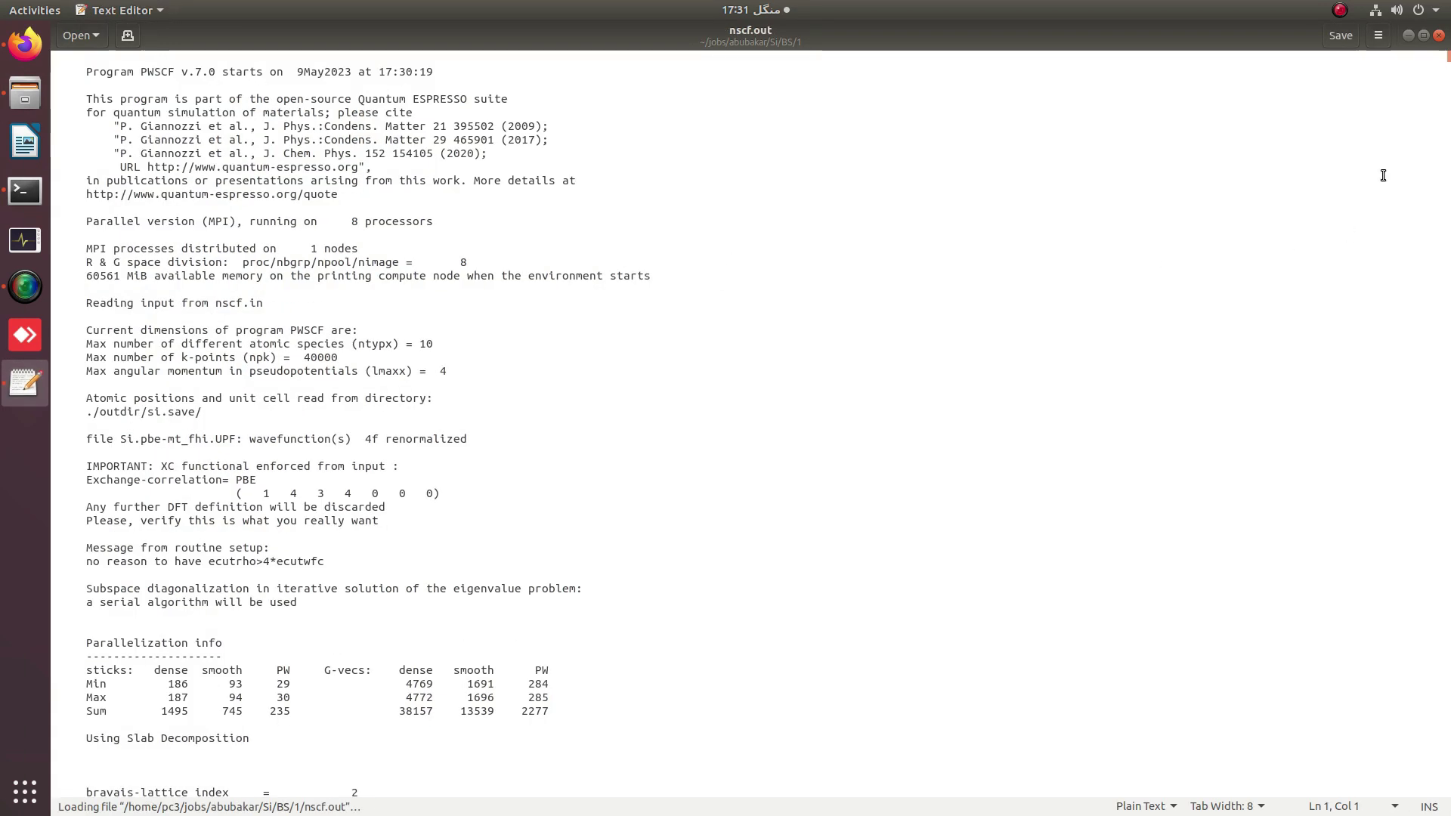
pyautogui.scroll(-4, 356, 556)
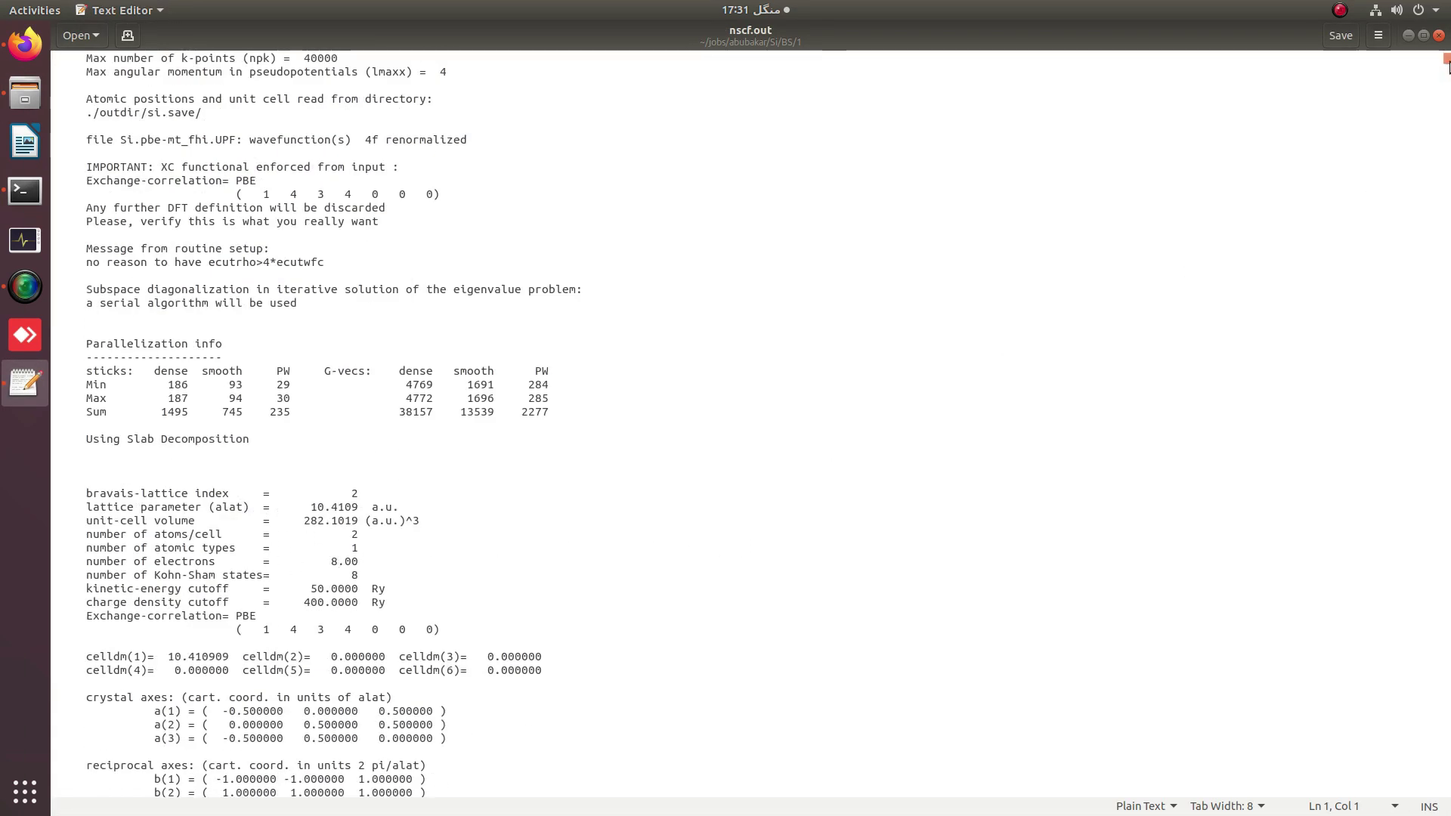
pyautogui.moveTo(1446, 61); pyautogui.dragTo(1448, 789)
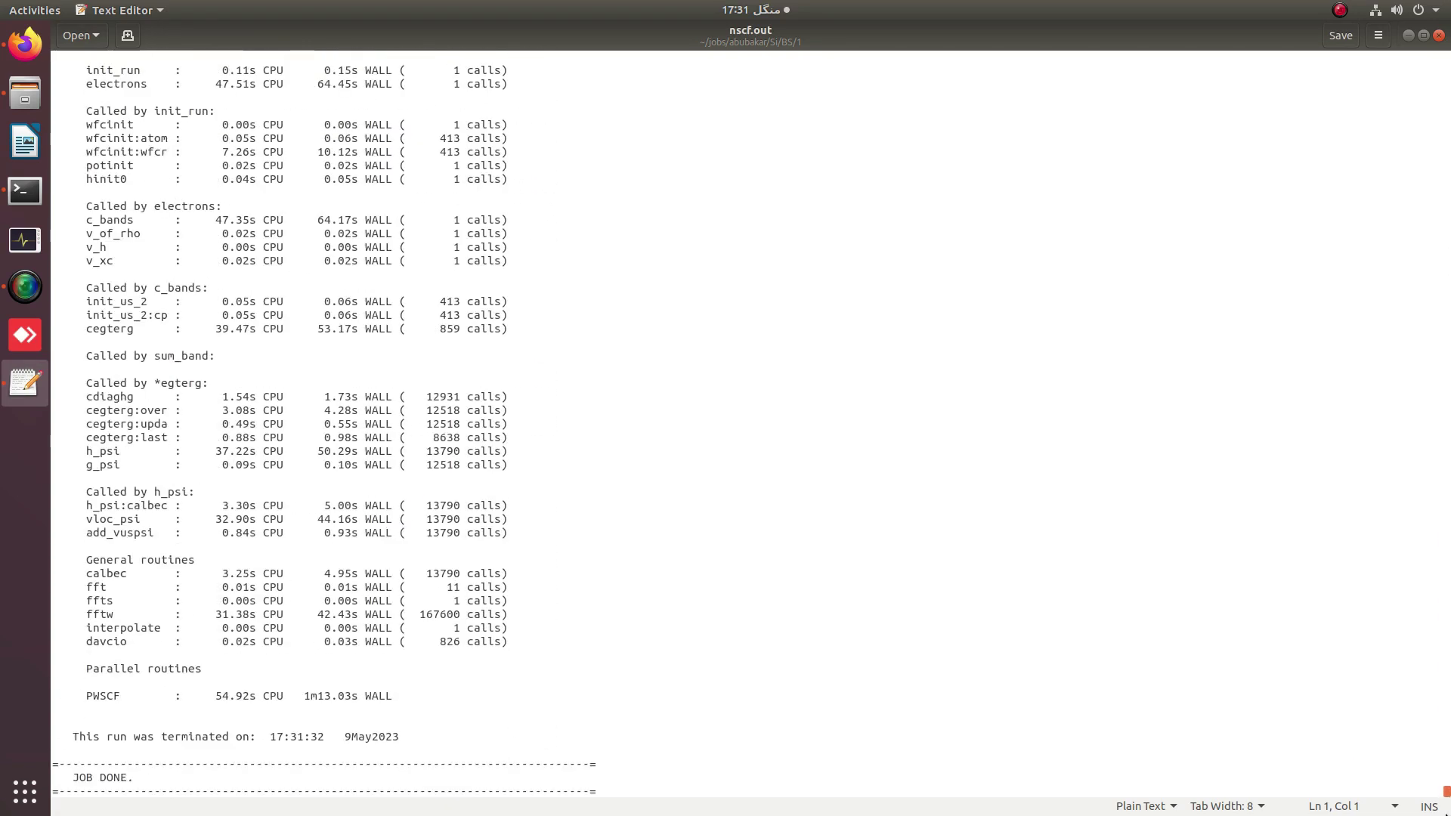
pyautogui.scroll(6, 649, 529)
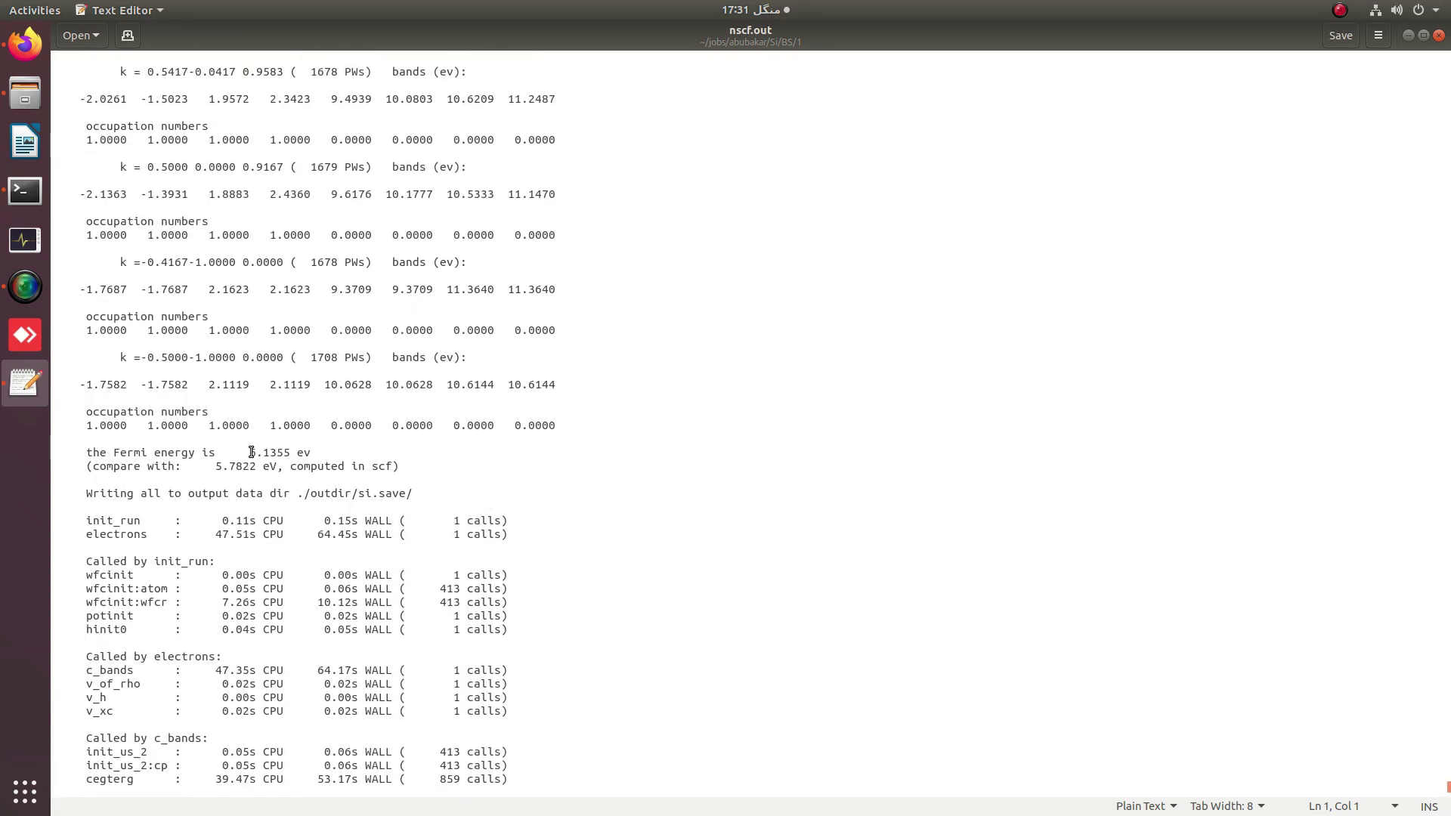
pyautogui.moveTo(250, 452); pyautogui.dragTo(291, 452)
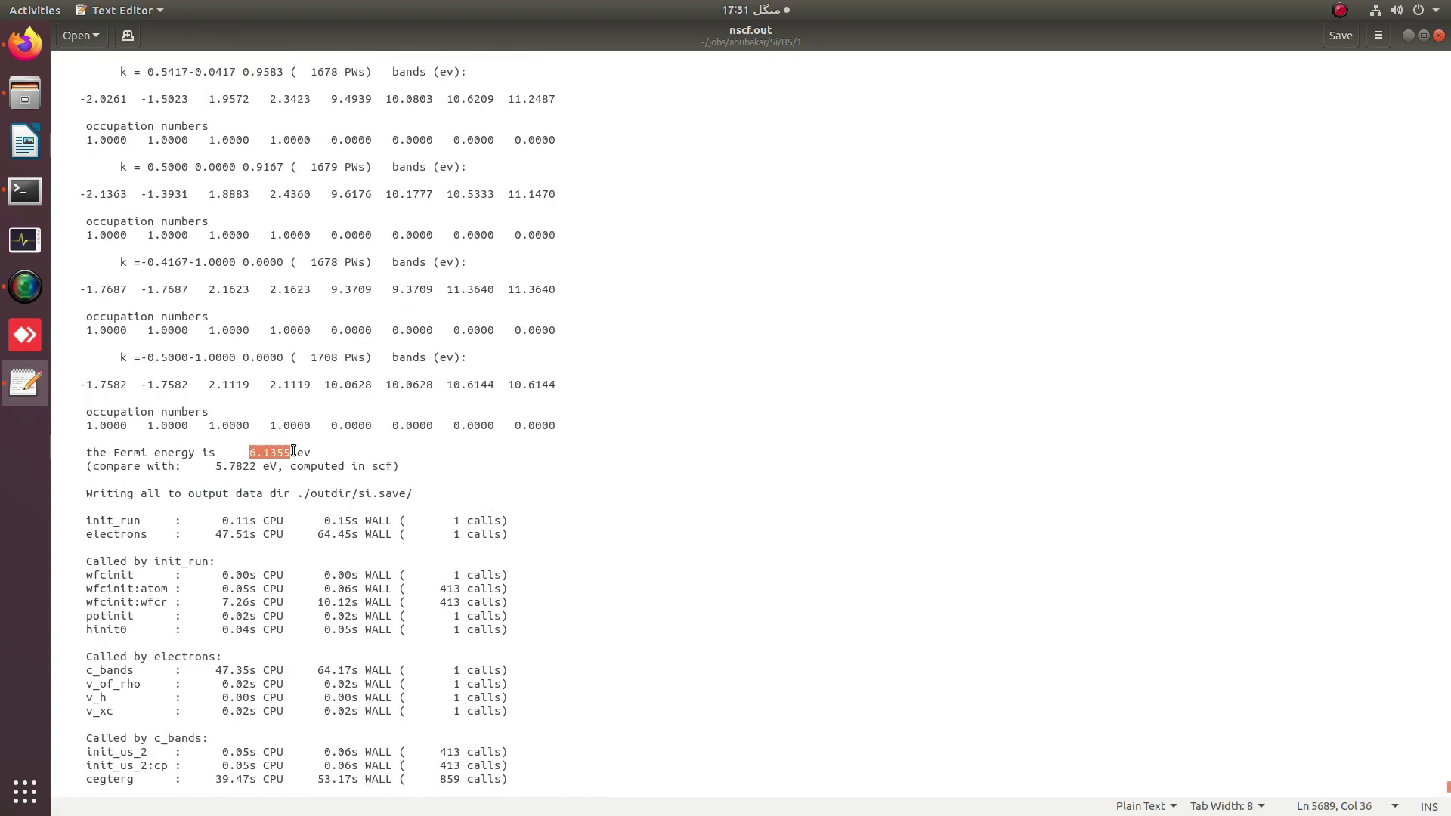
pyautogui.click(1411, 36)
# Open bands.in and examine its calculation type, the crystal_b K_POINTS option and the first k-point's coordinates
pyautogui.doubleClick(313, 73)
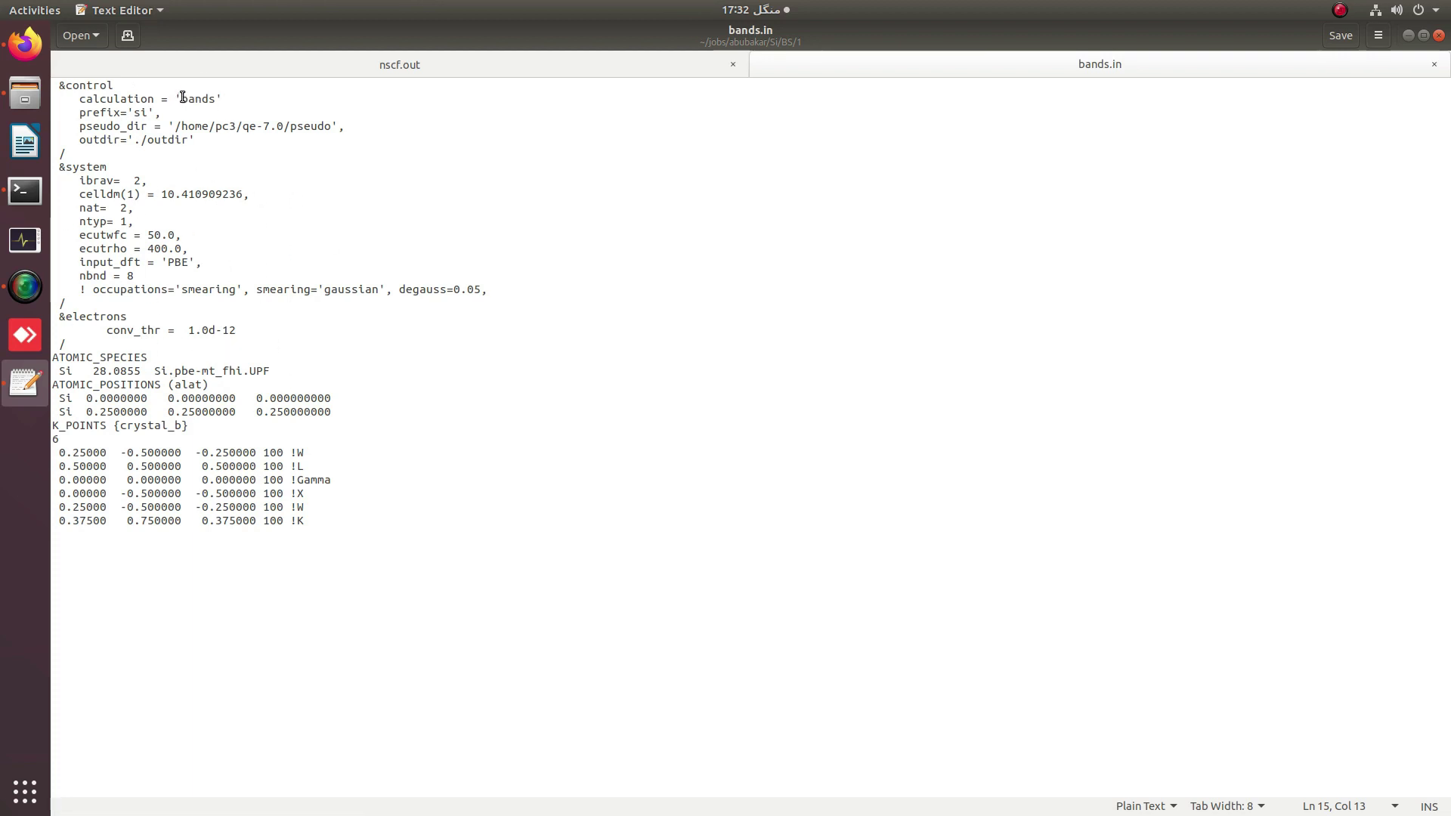
pyautogui.moveTo(182, 96); pyautogui.dragTo(216, 99)
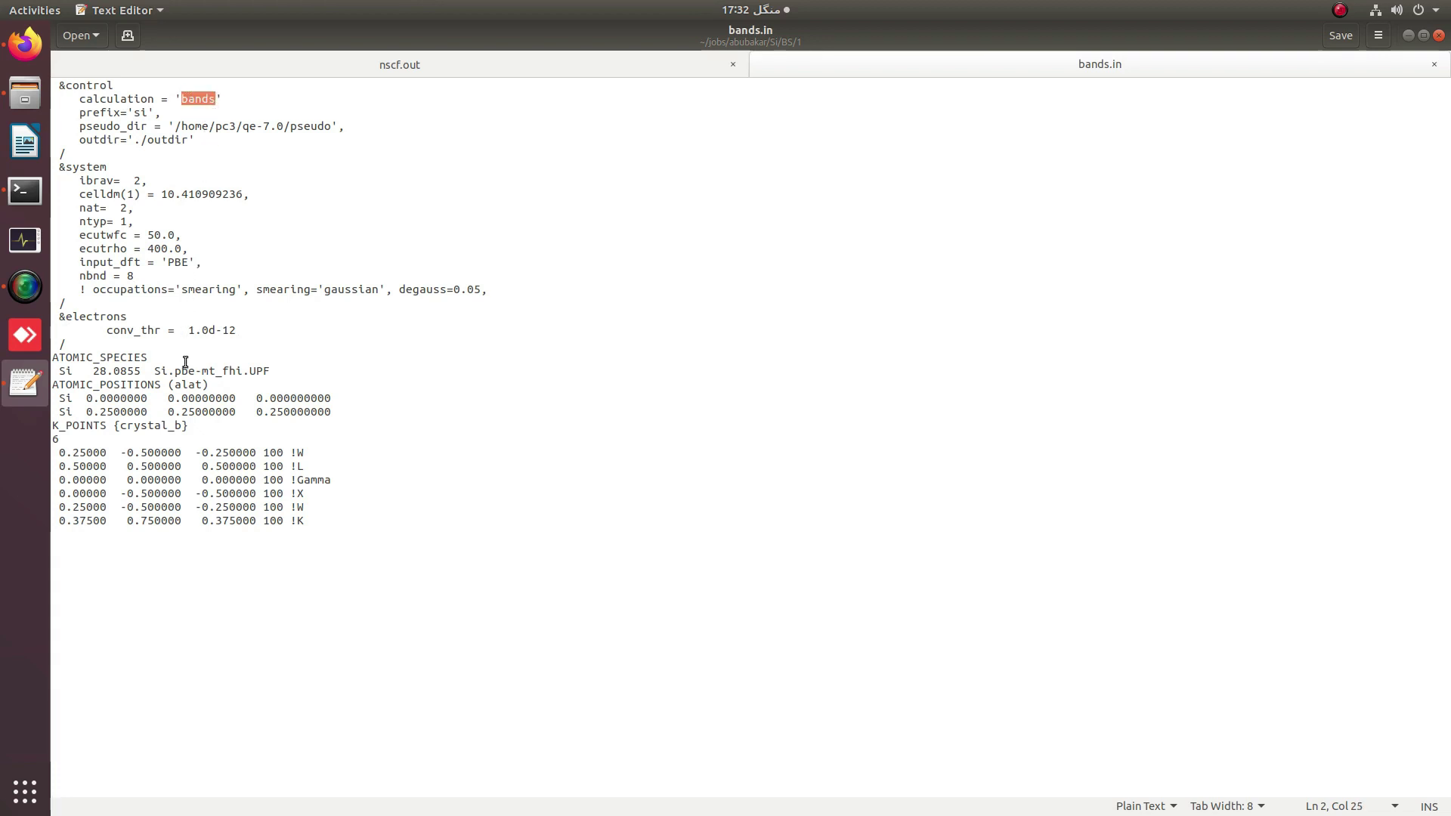
pyautogui.moveTo(115, 426); pyautogui.dragTo(183, 427)
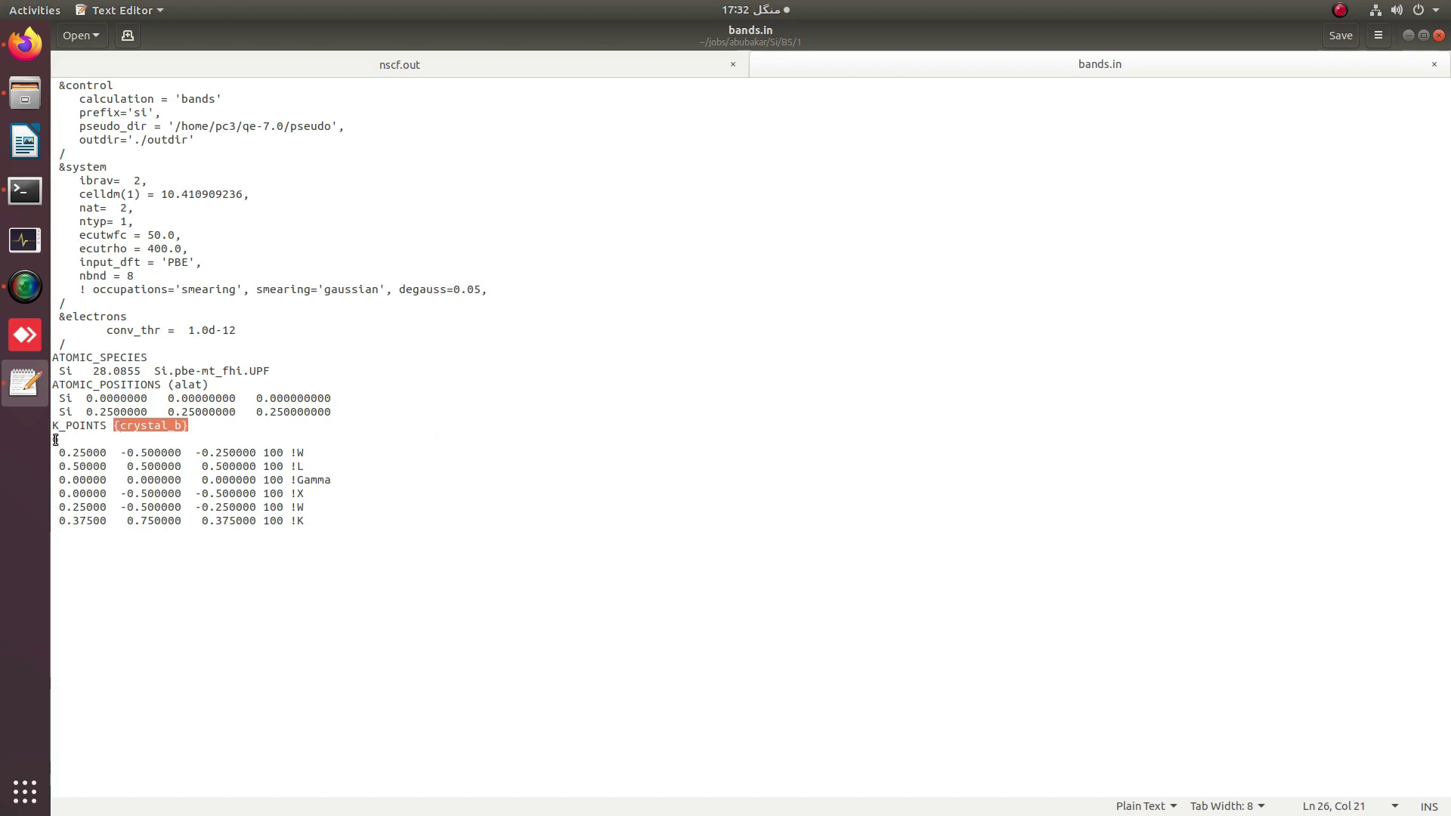
pyautogui.moveTo(59, 452); pyautogui.dragTo(251, 451)
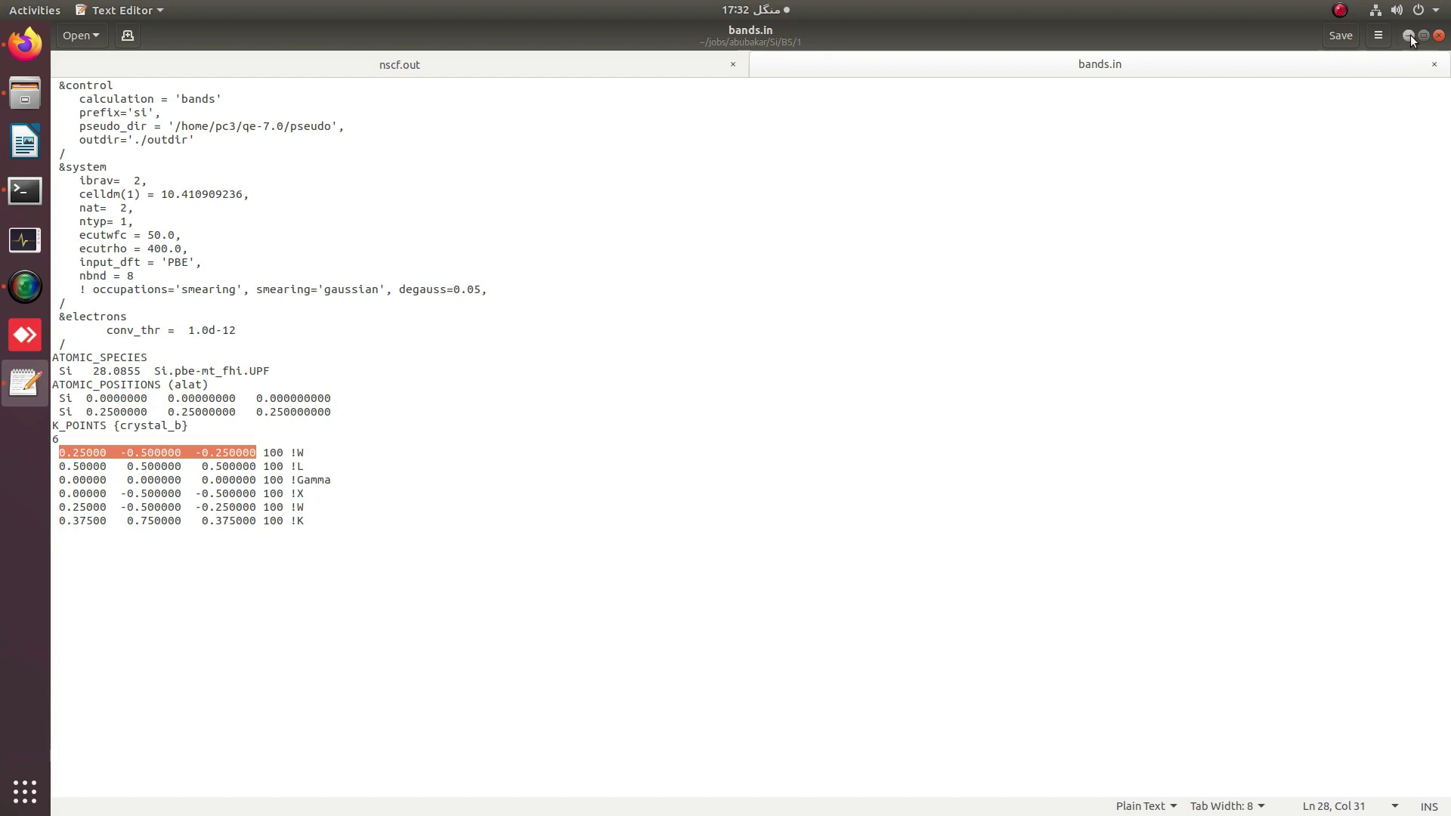
pyautogui.click(1439, 35)
# Open a new terminal in the current job folder and move its window below the file icons
pyautogui.click(301, 209)
pyautogui.rightClick(301, 209)
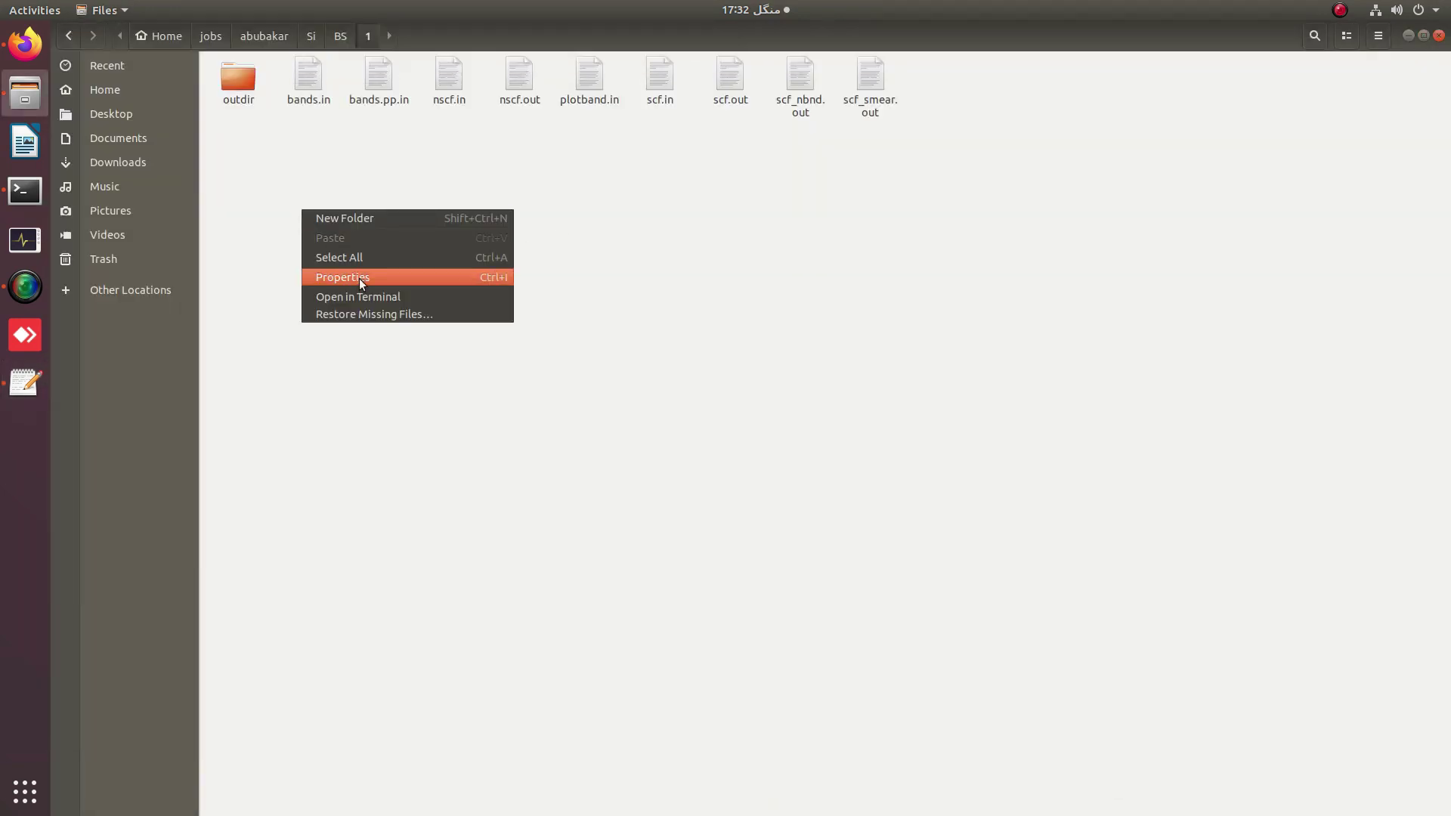
pyautogui.click(370, 297)
pyautogui.moveTo(356, 74); pyautogui.dragTo(541, 222)
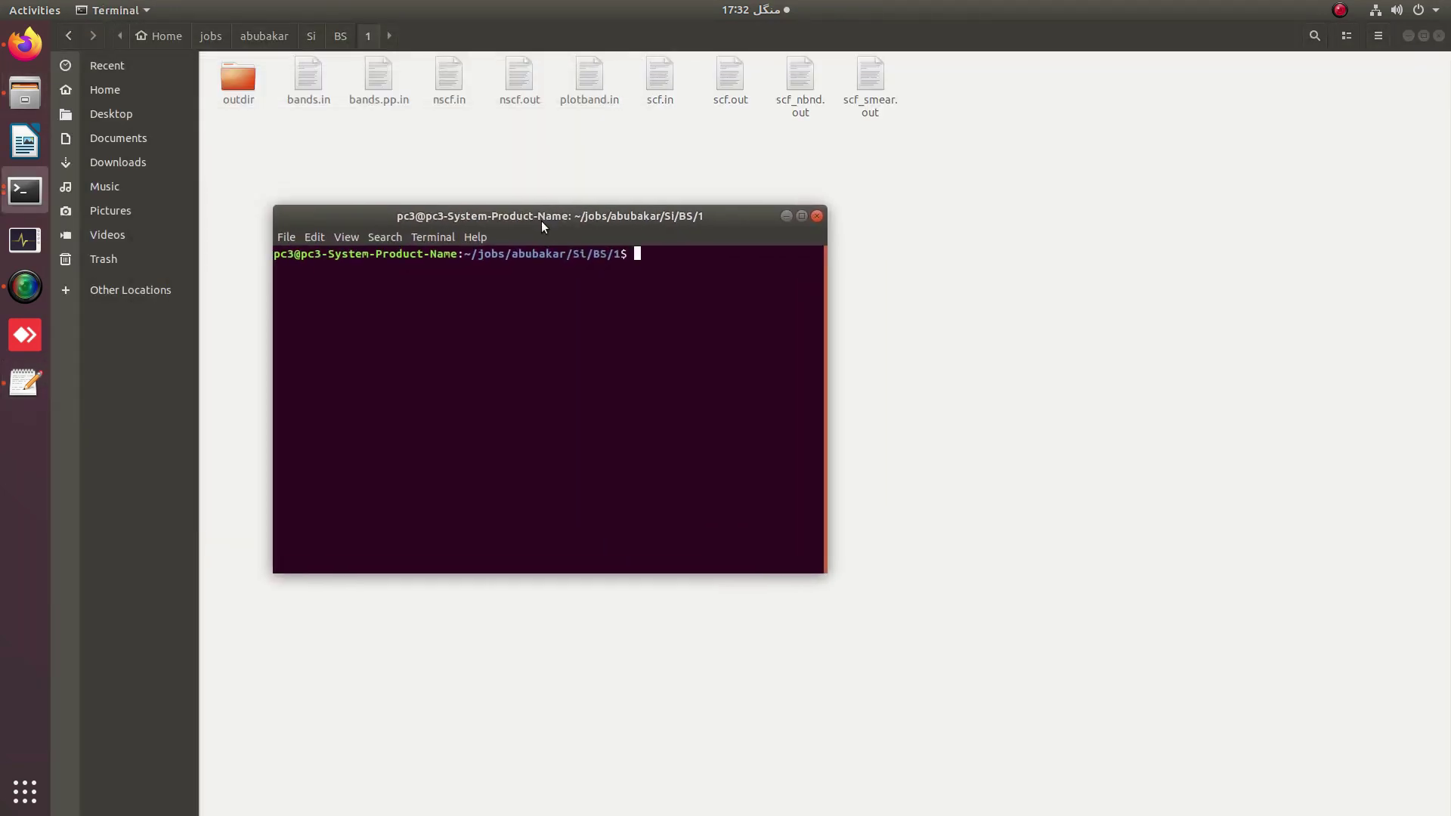
# Enter the command sudo apt-get install xcrysden at the new terminal's prompt
pyautogui.write('xcr')
pyautogui.press('BackSpace')
pyautogui.press('BackSpace')
pyautogui.press('BackSpace')
pyautogui.write('sudo apt-get install xcrysden')
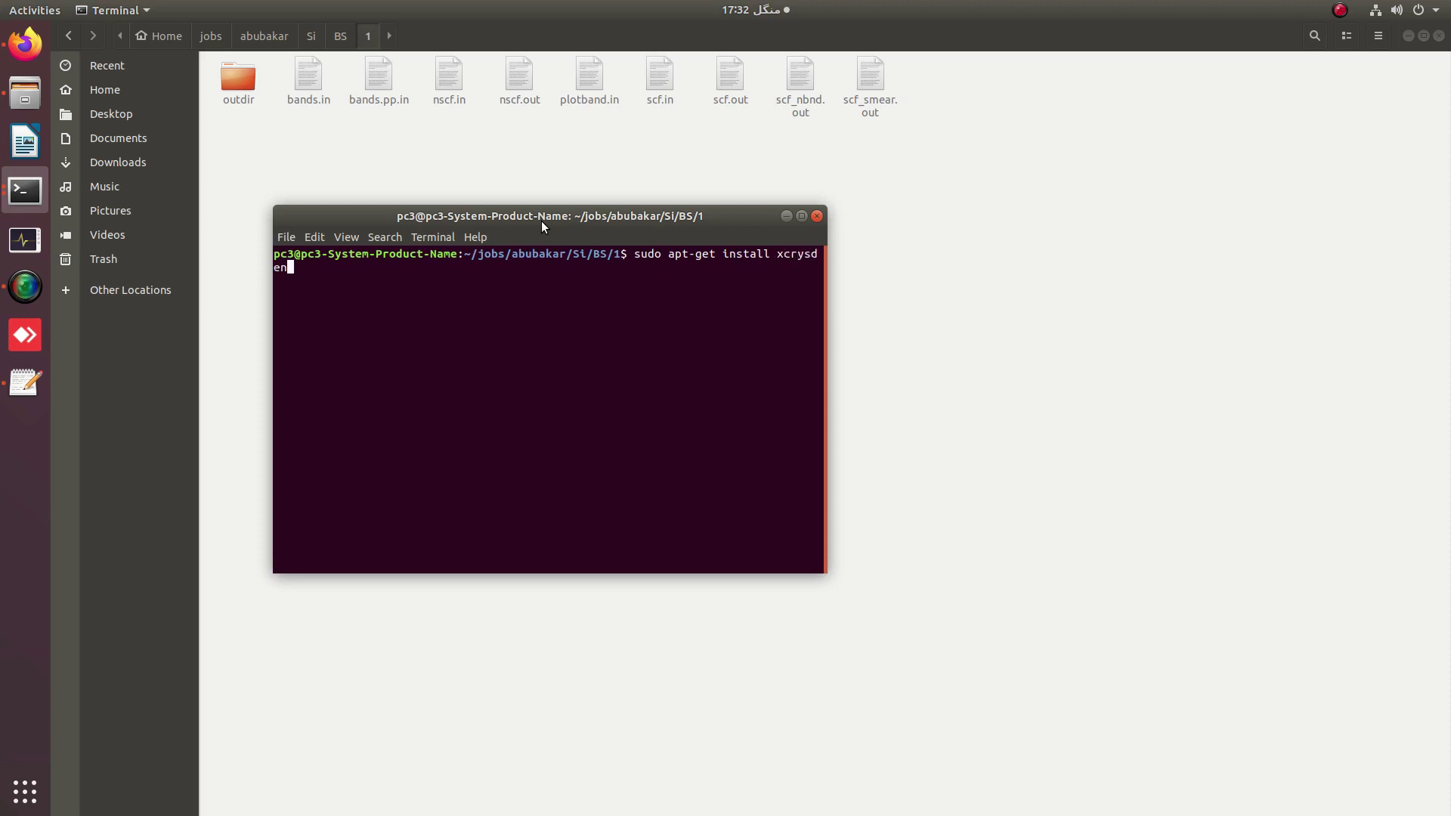
# Widen the terminal window, run the xcrysden installation with the sudo account password, and examine the reported package version status
pyautogui.moveTo(824, 352); pyautogui.dragTo(956, 365)
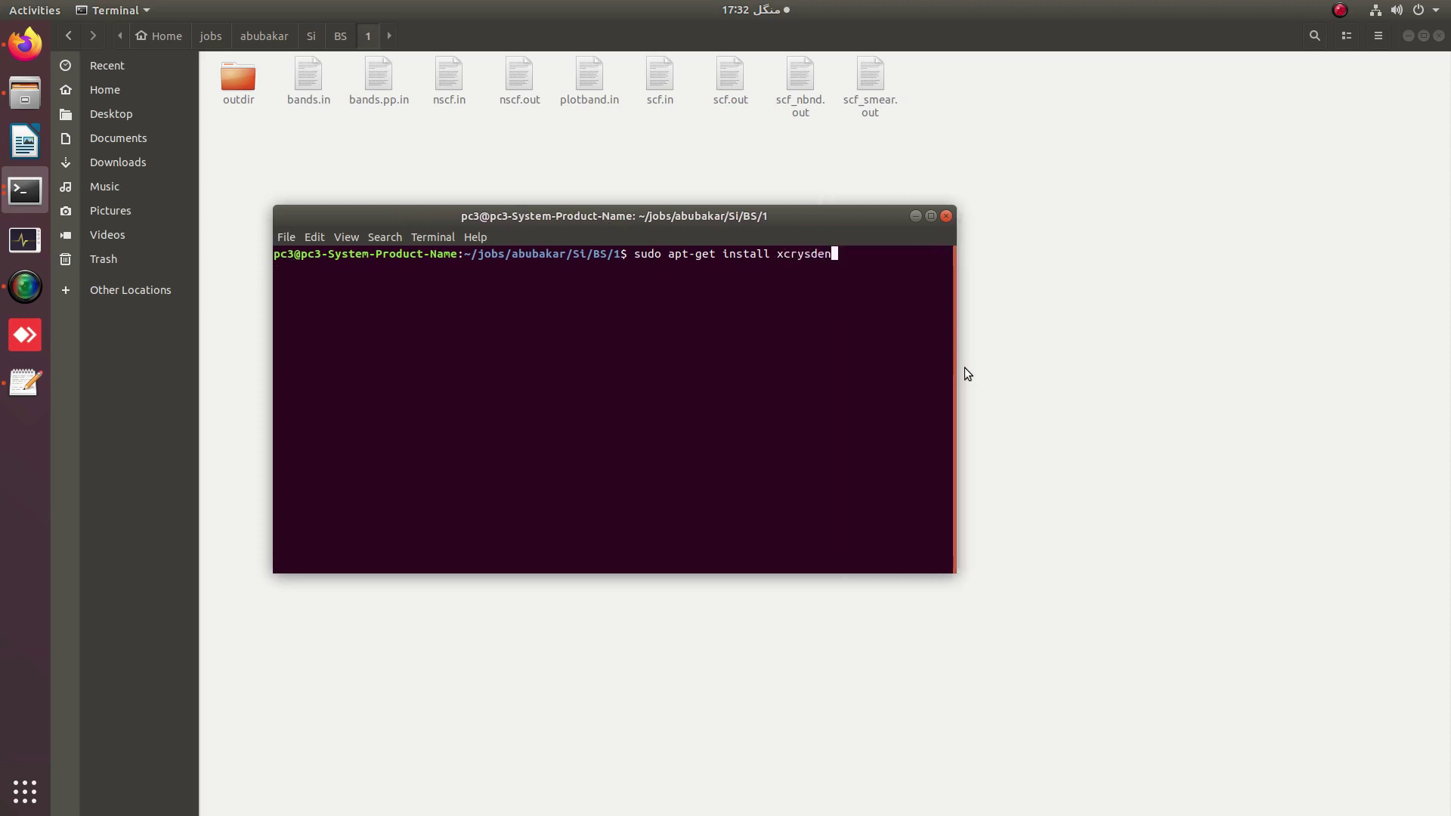
pyautogui.press('Return')
pyautogui.press('Return')
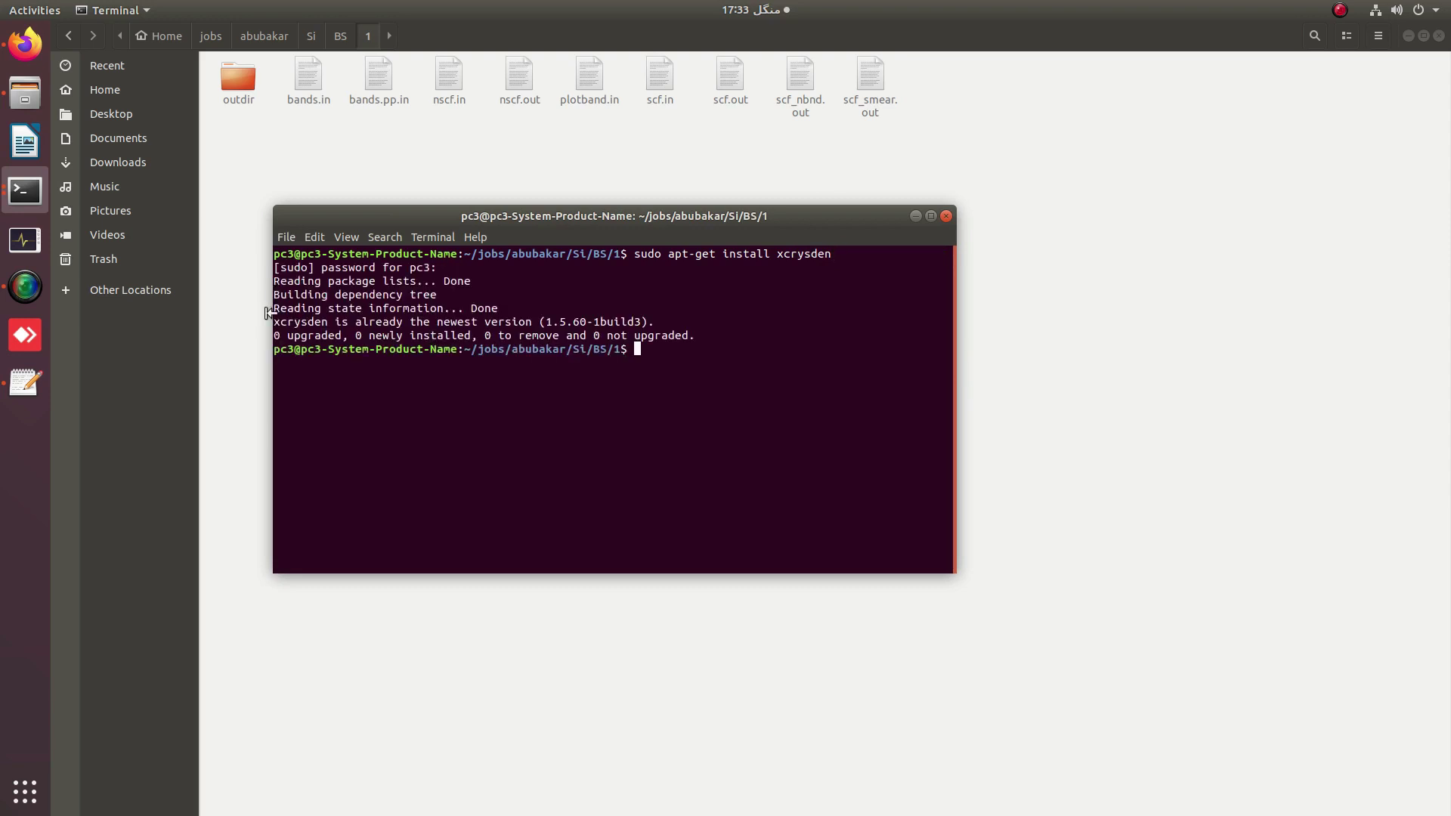
pyautogui.moveTo(280, 322); pyautogui.dragTo(532, 322)
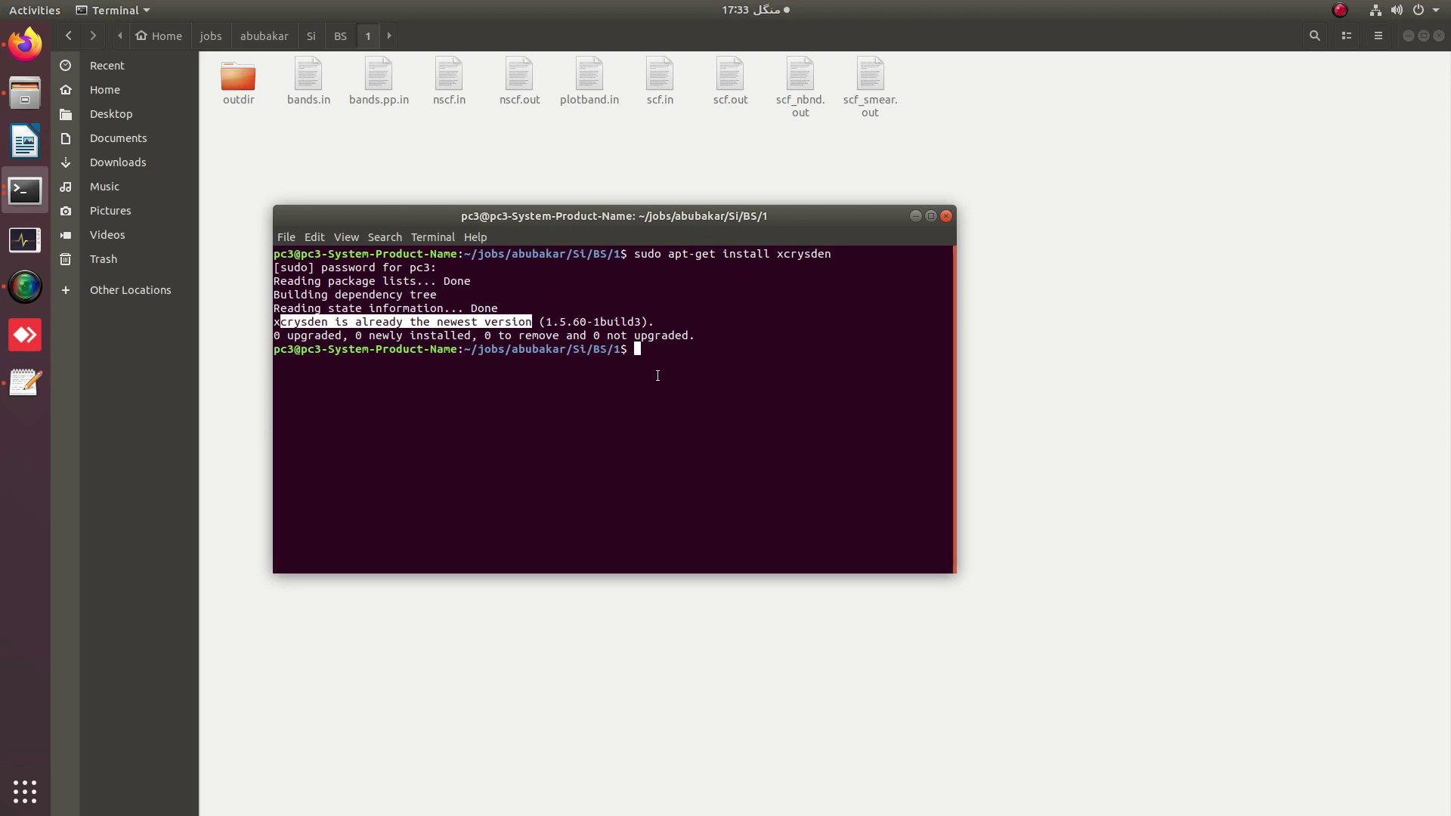
# Launch XCrySDen from the terminal and load scf.in as a PWscf input file without reducing dimensionality
pyautogui.write('xcrysden')
pyautogui.press('Return')
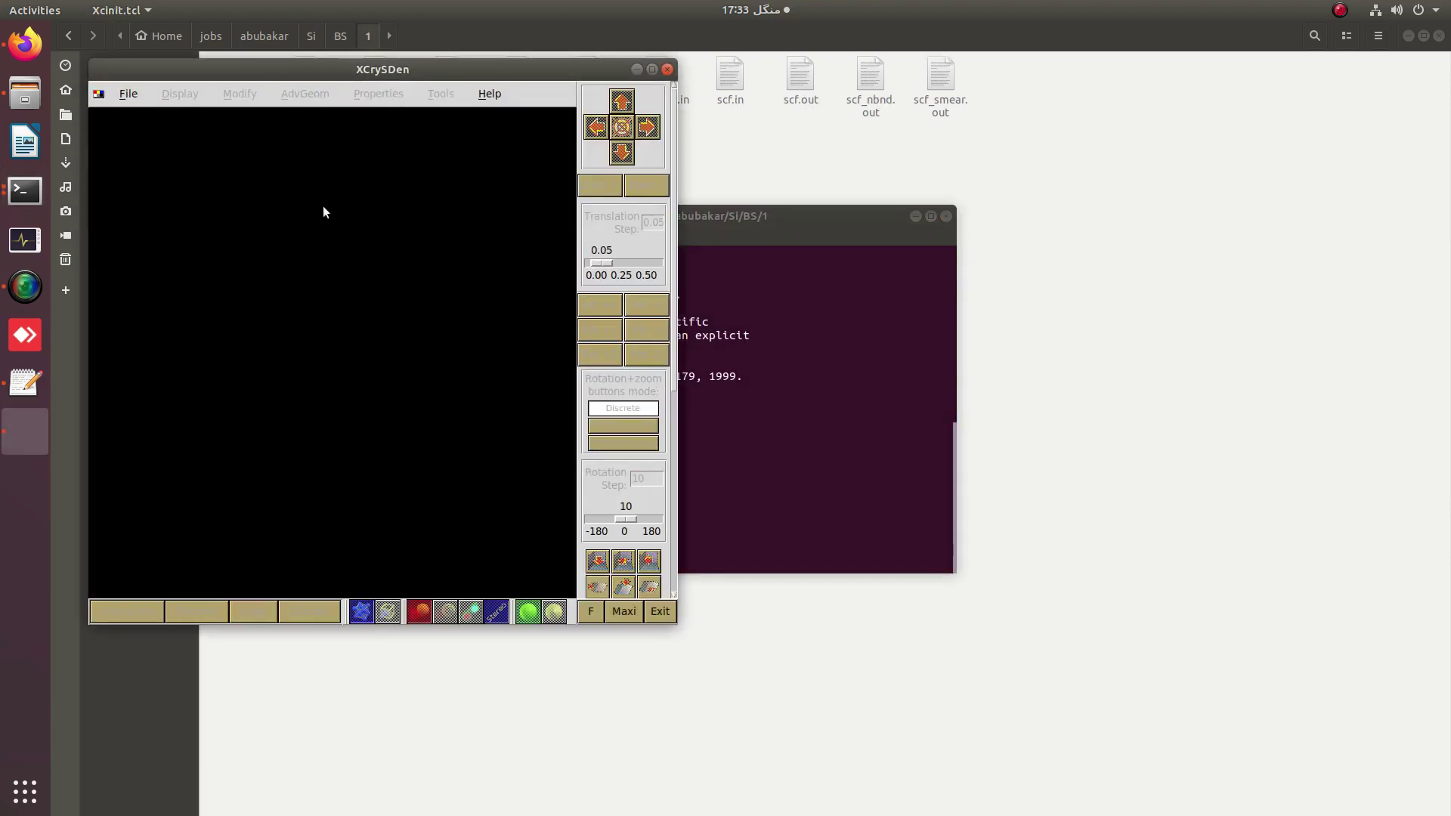
pyautogui.click(127, 95)
pyautogui.moveTo(333, 172)
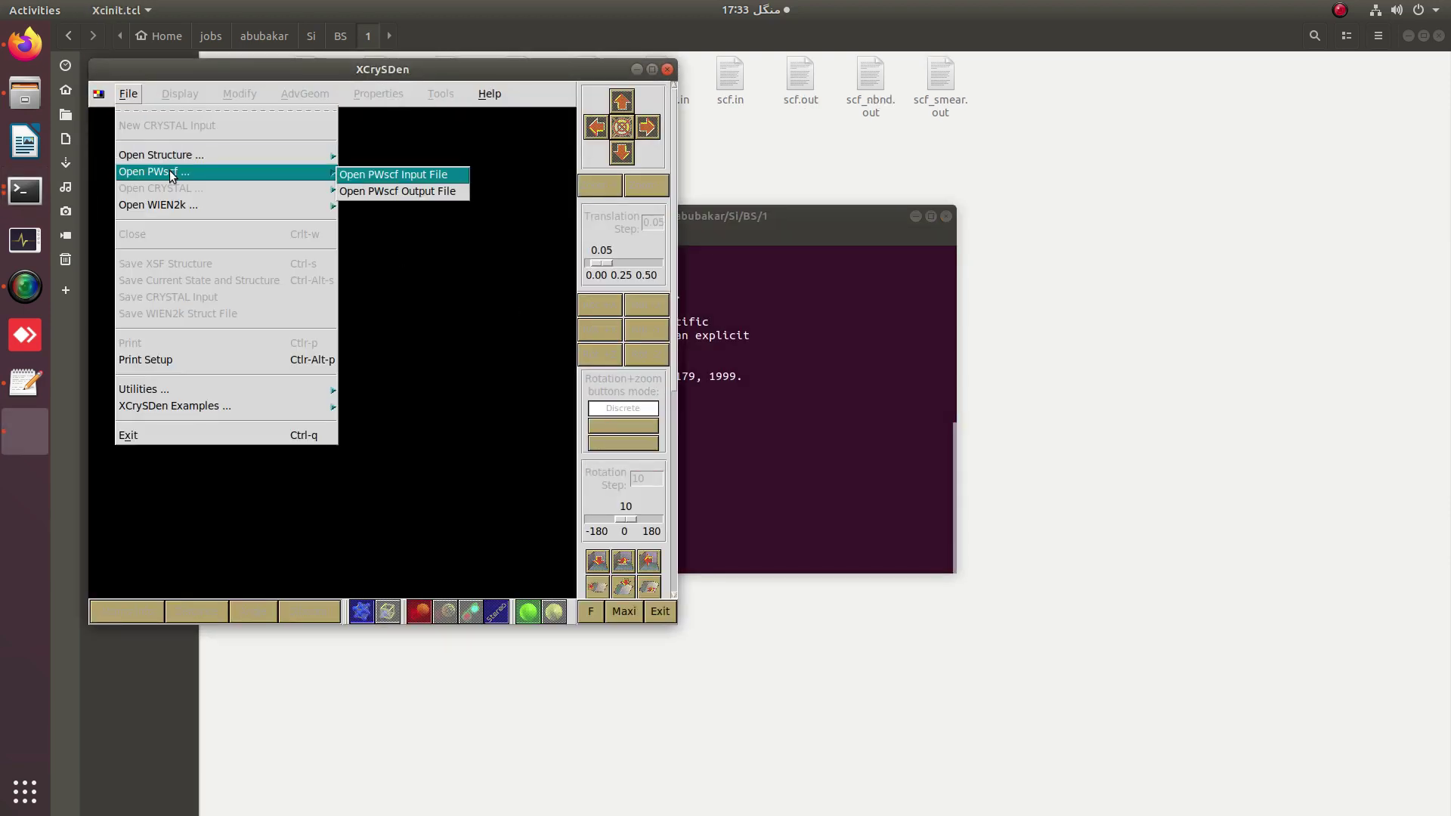
pyautogui.click(378, 176)
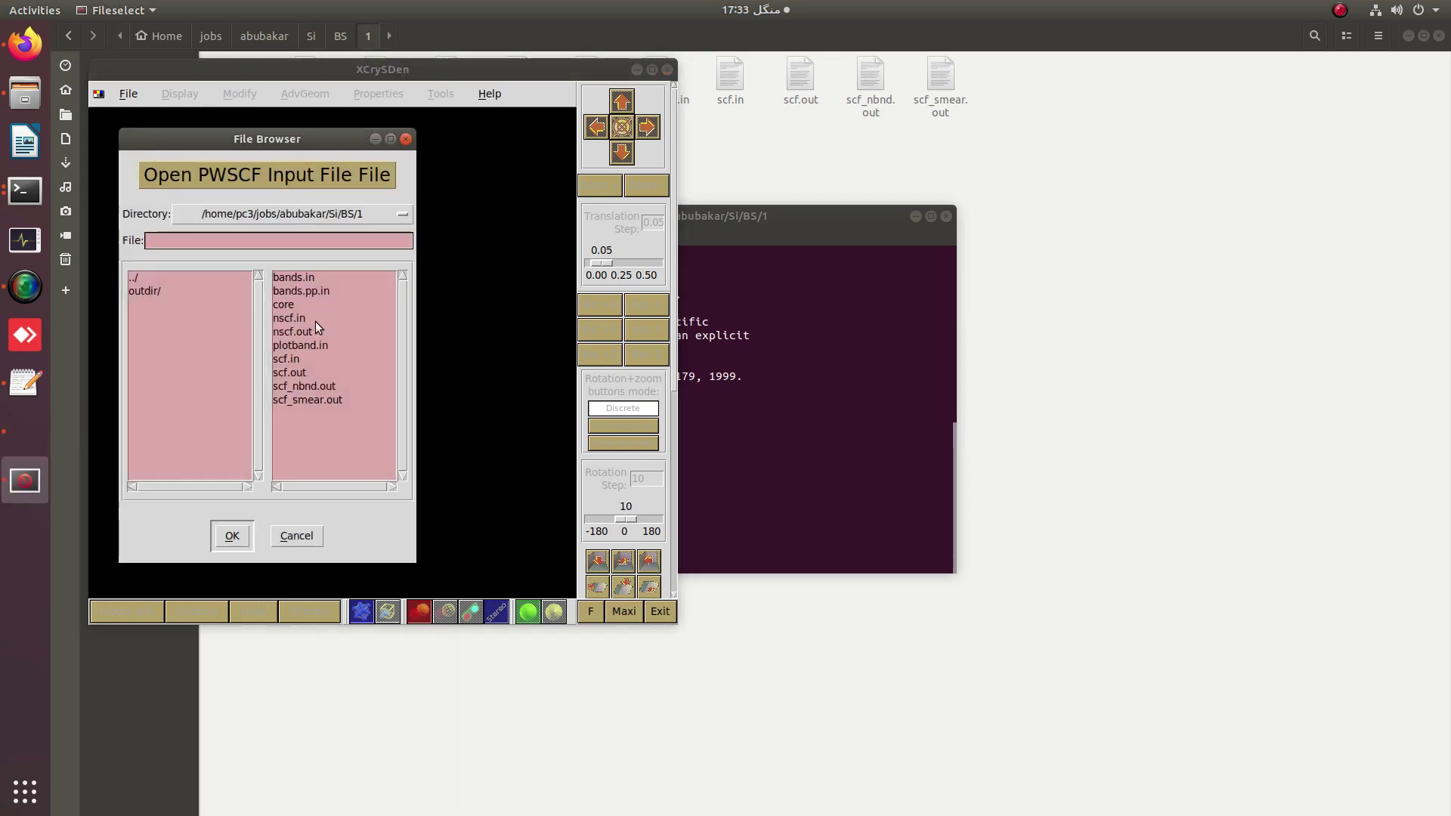
pyautogui.click(287, 359)
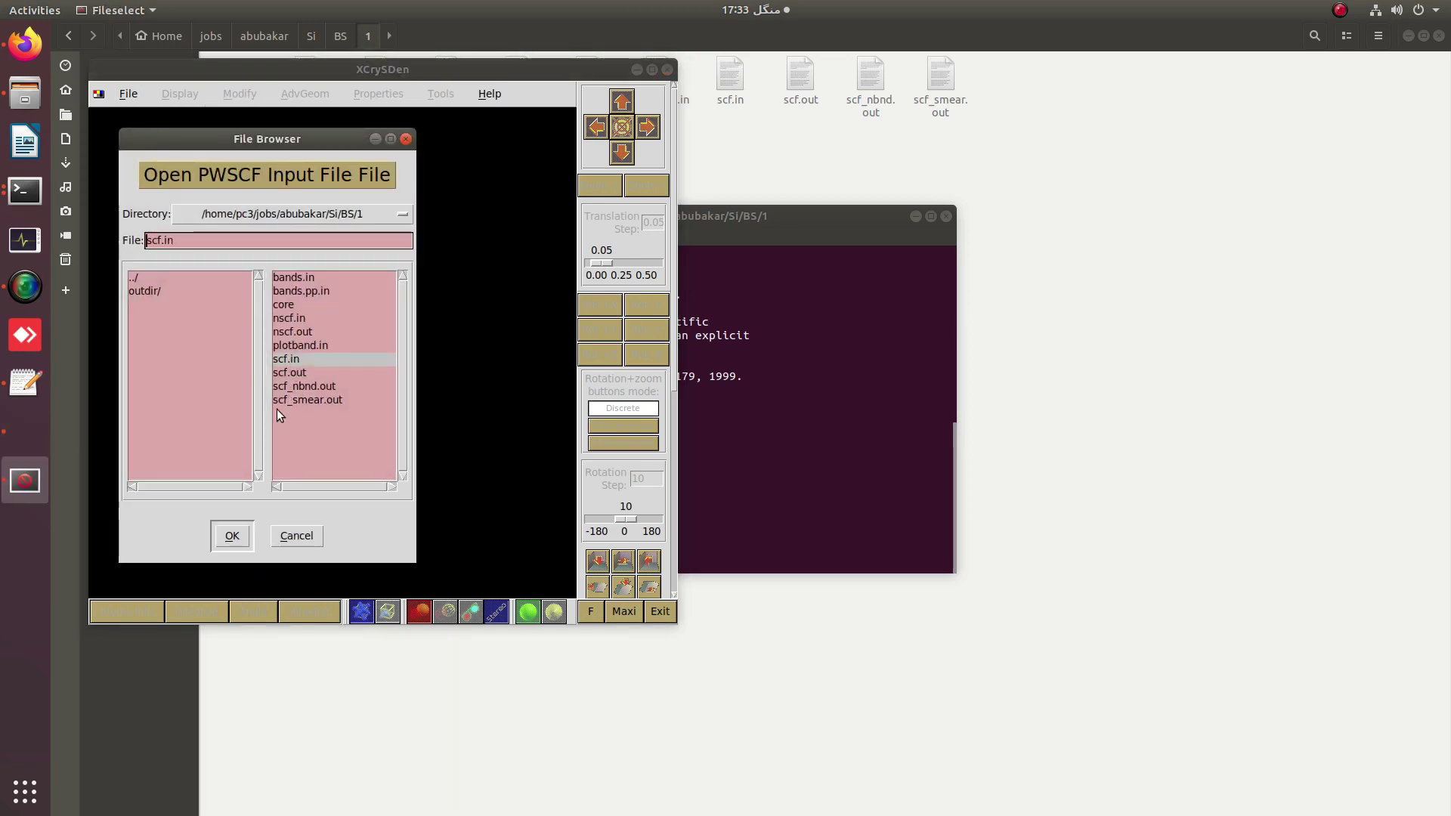
pyautogui.click(232, 535)
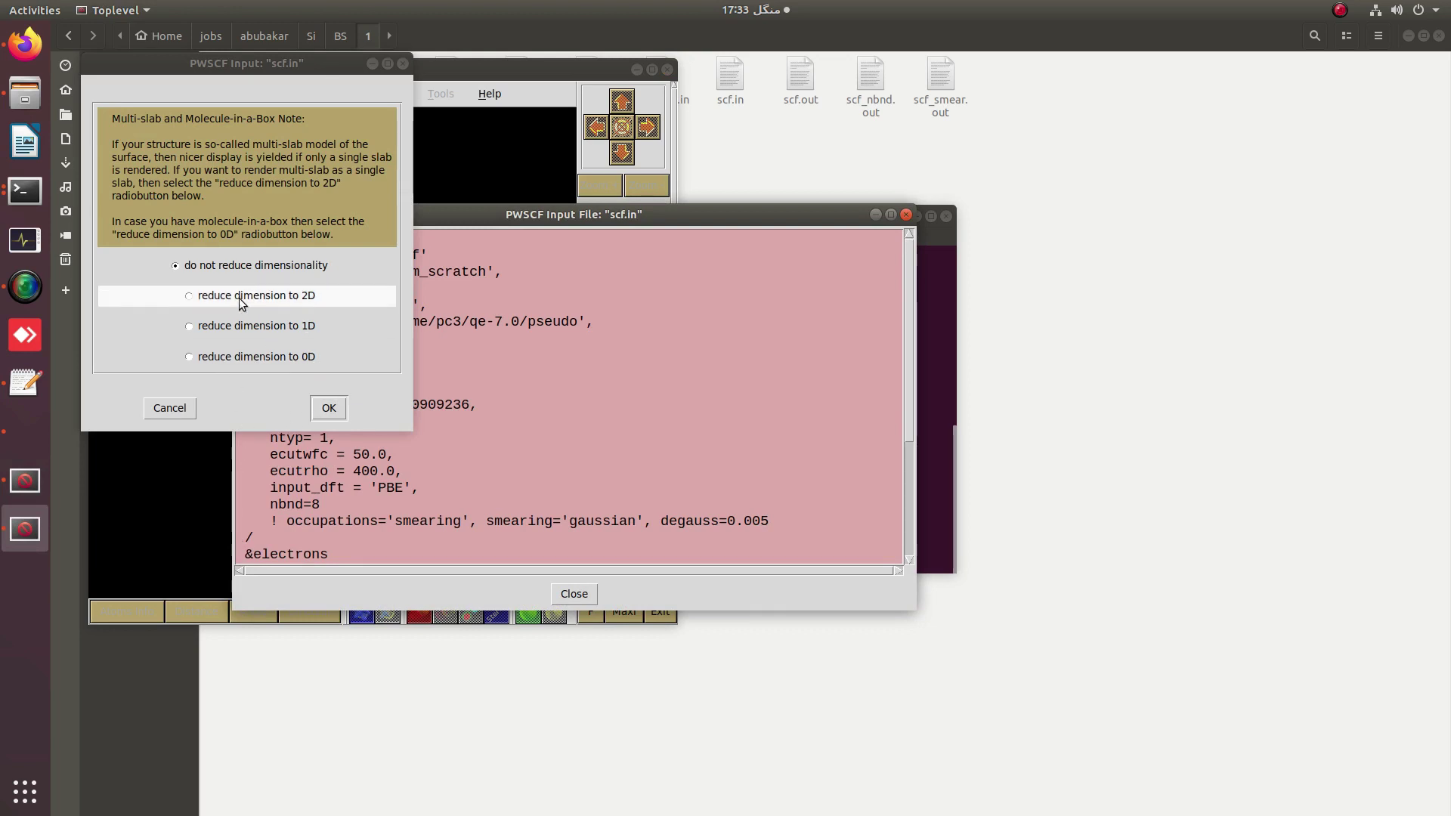
pyautogui.click(224, 273)
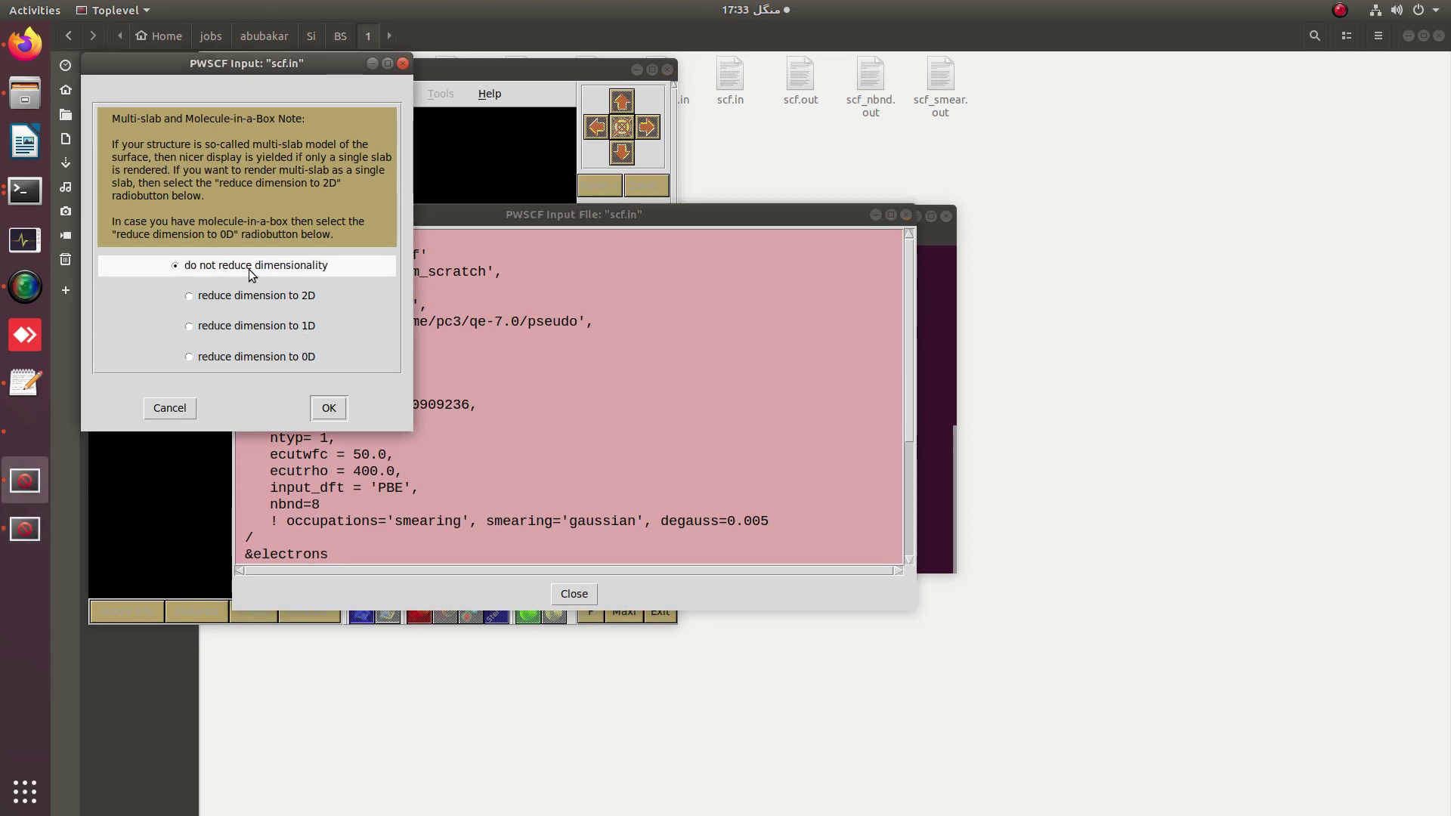
pyautogui.click(330, 410)
# Change the silicon structure view's background to white and display the element symbols on the atoms
pyautogui.moveTo(391, 347); pyautogui.dragTo(370, 363)
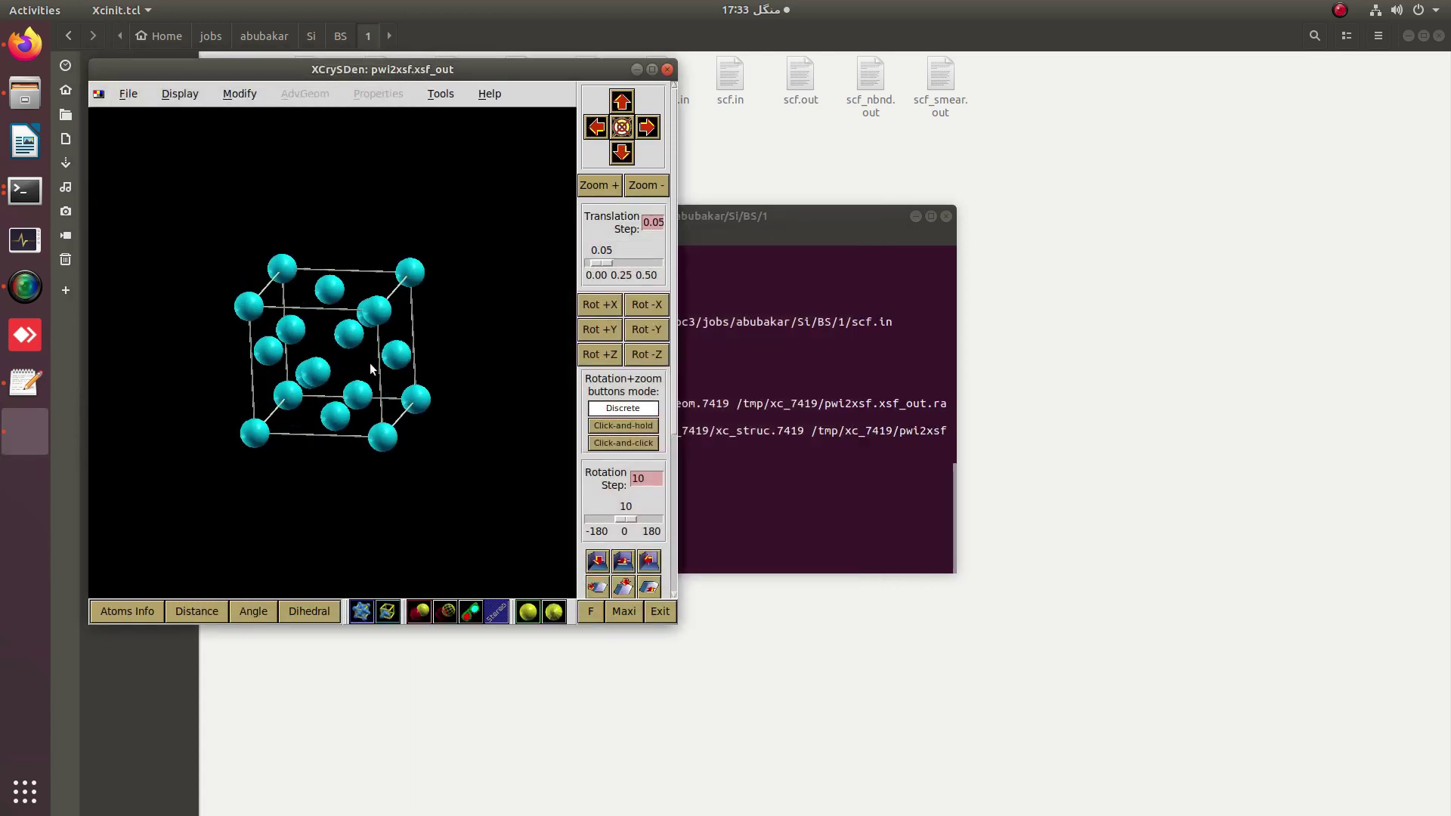
pyautogui.click(98, 93)
pyautogui.click(118, 137)
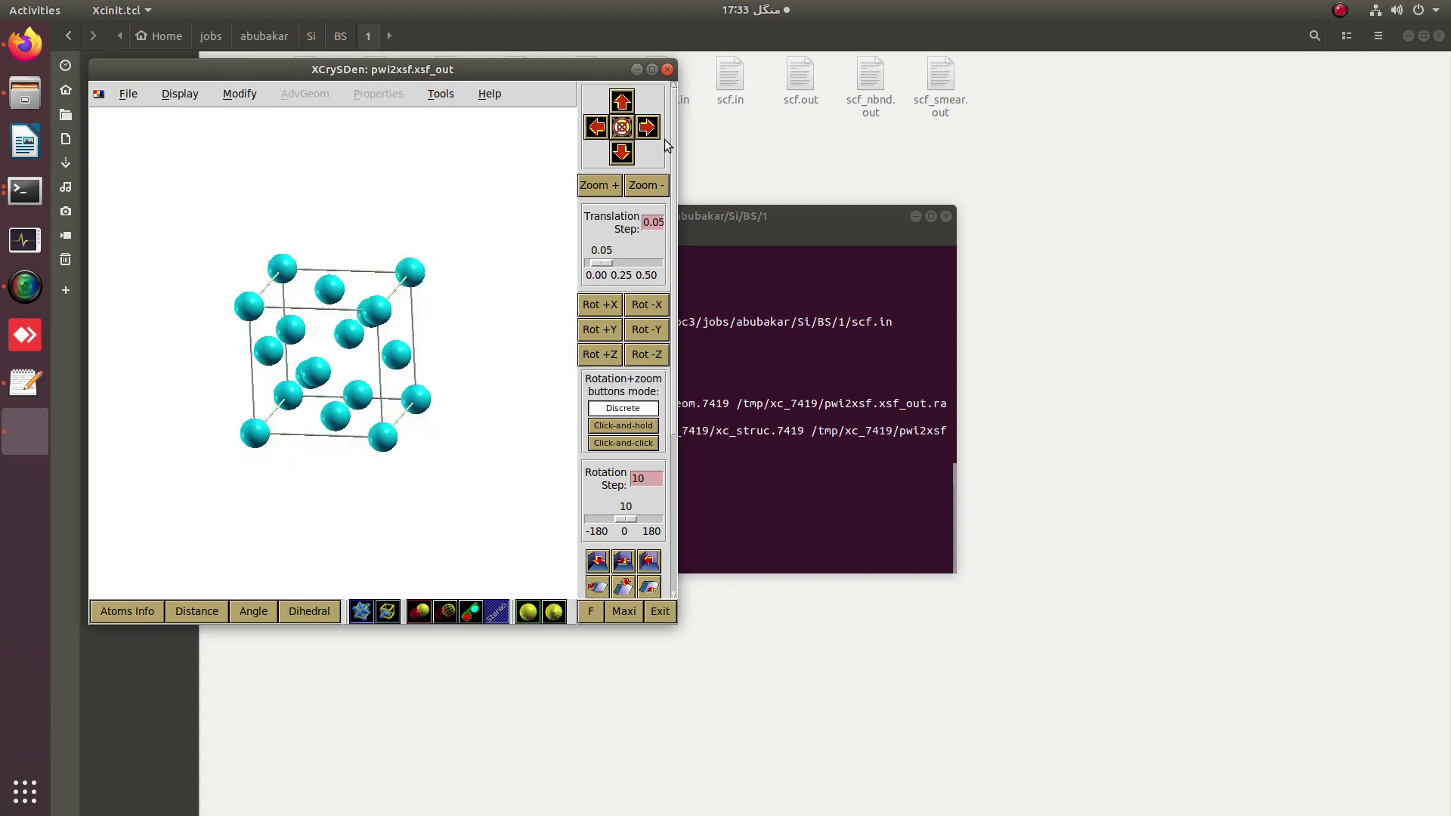
pyautogui.click(175, 94)
pyautogui.click(203, 189)
pyautogui.moveTo(314, 316)
pyautogui.mouseDown()
pyautogui.moveTo(325, 321)
pyautogui.moveTo(298, 337)
pyautogui.moveTo(312, 320)
pyautogui.mouseUp()
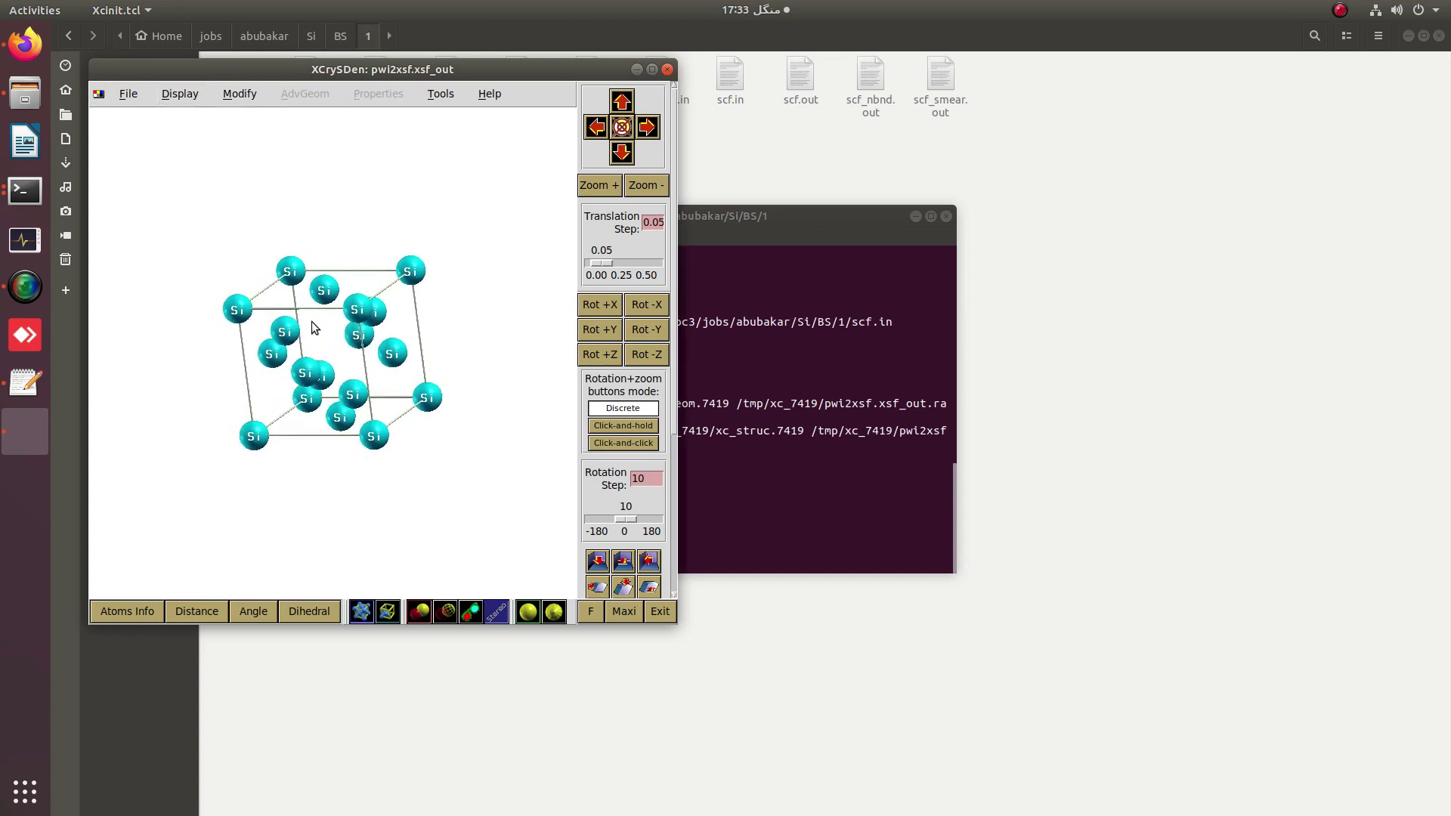
# Open k-path Selection for the silicon structure and examine the primitive Brillouin zone's special points from several angles
pyautogui.click(434, 96)
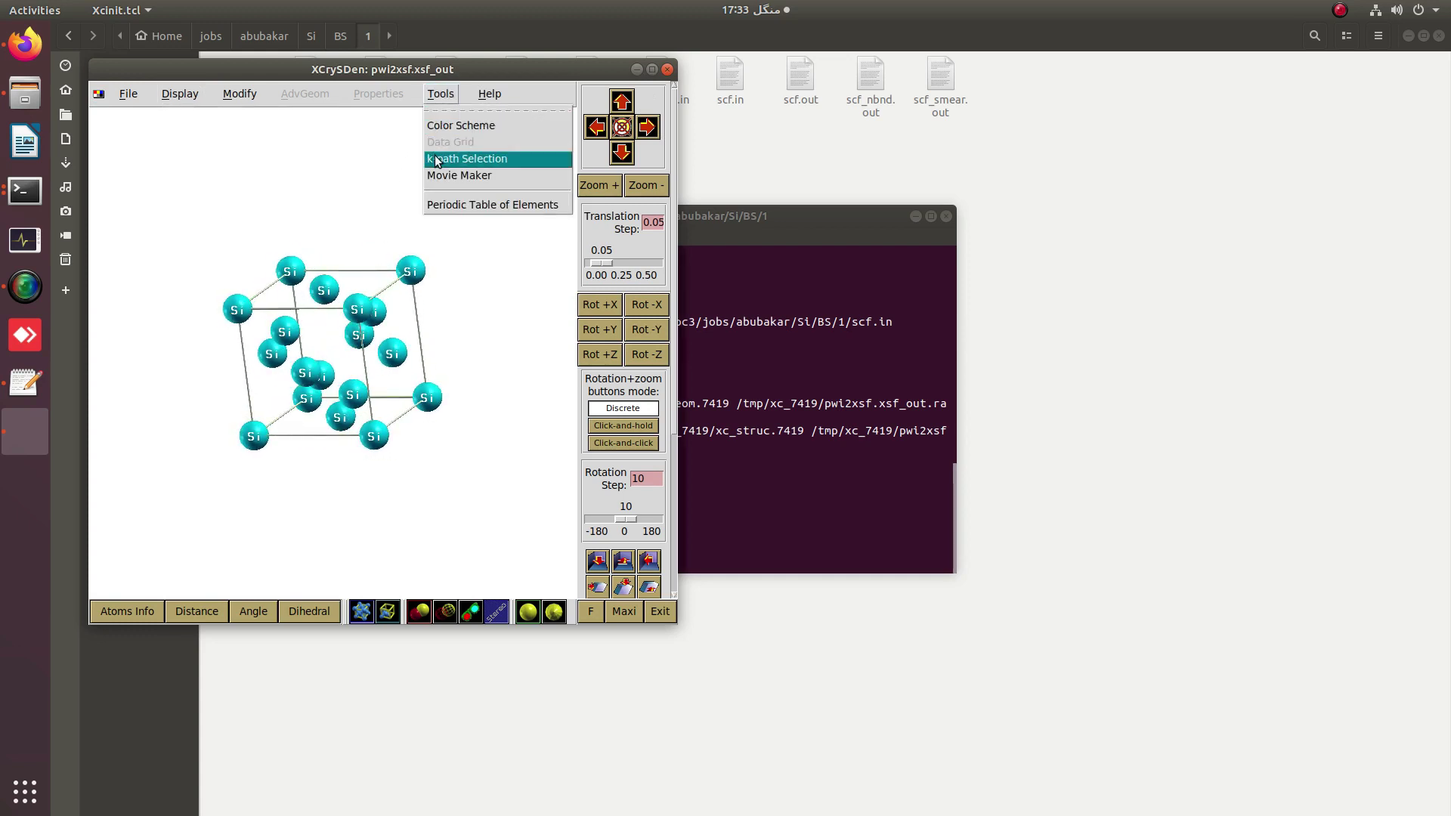
pyautogui.click(434, 158)
pyautogui.click(423, 441)
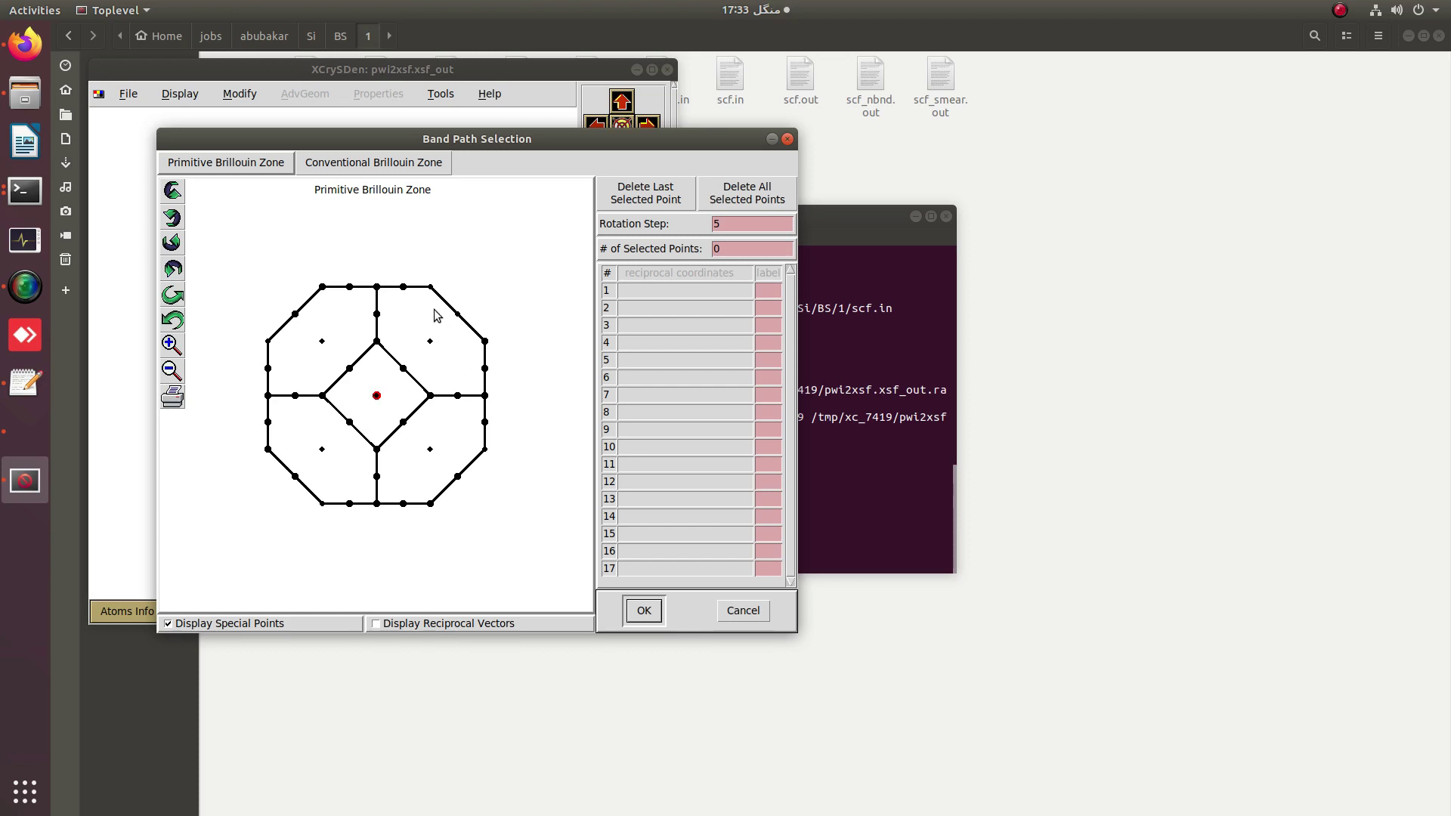
pyautogui.moveTo(437, 359); pyautogui.dragTo(467, 358)
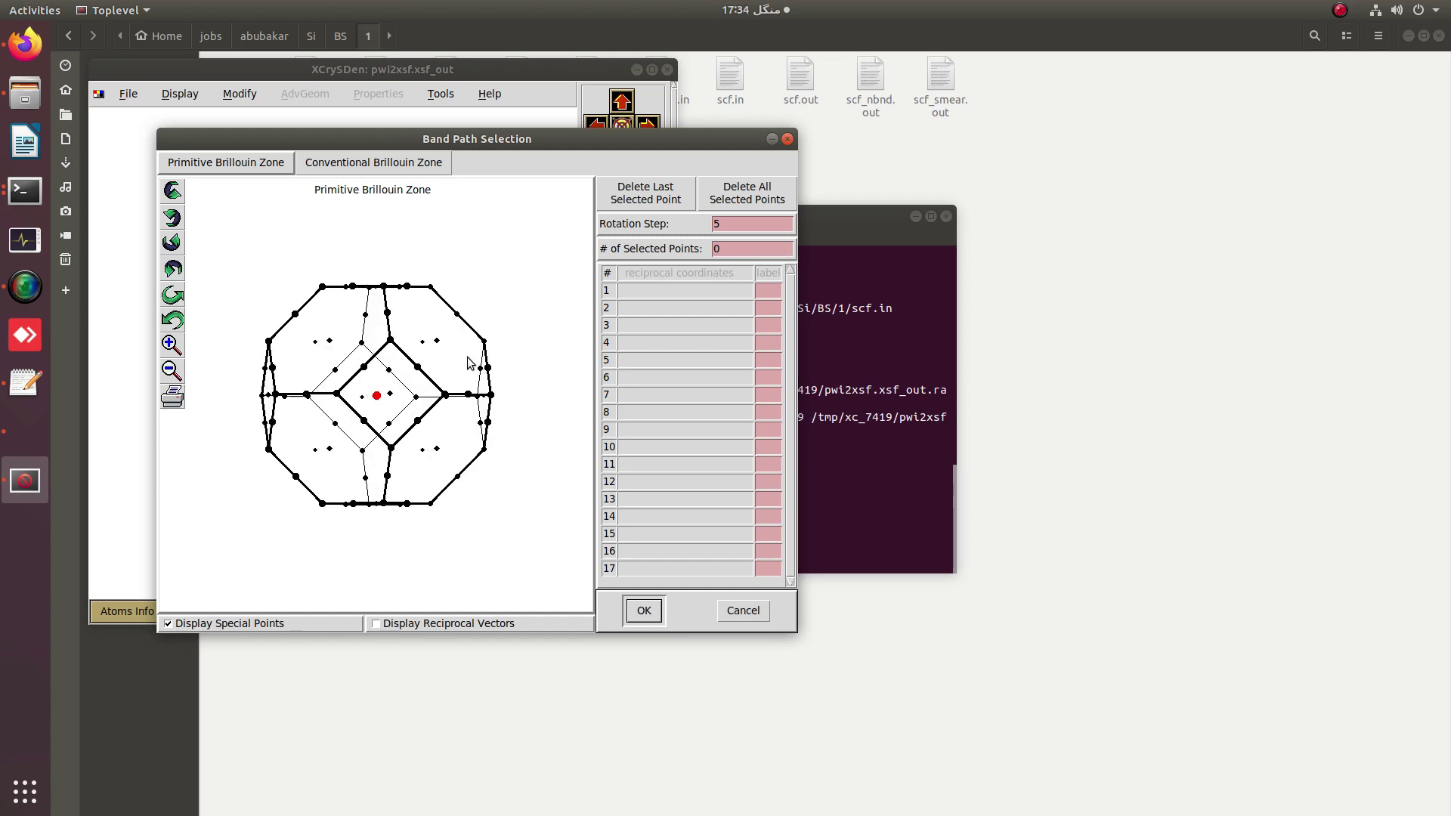
pyautogui.moveTo(467, 357); pyautogui.dragTo(468, 357)
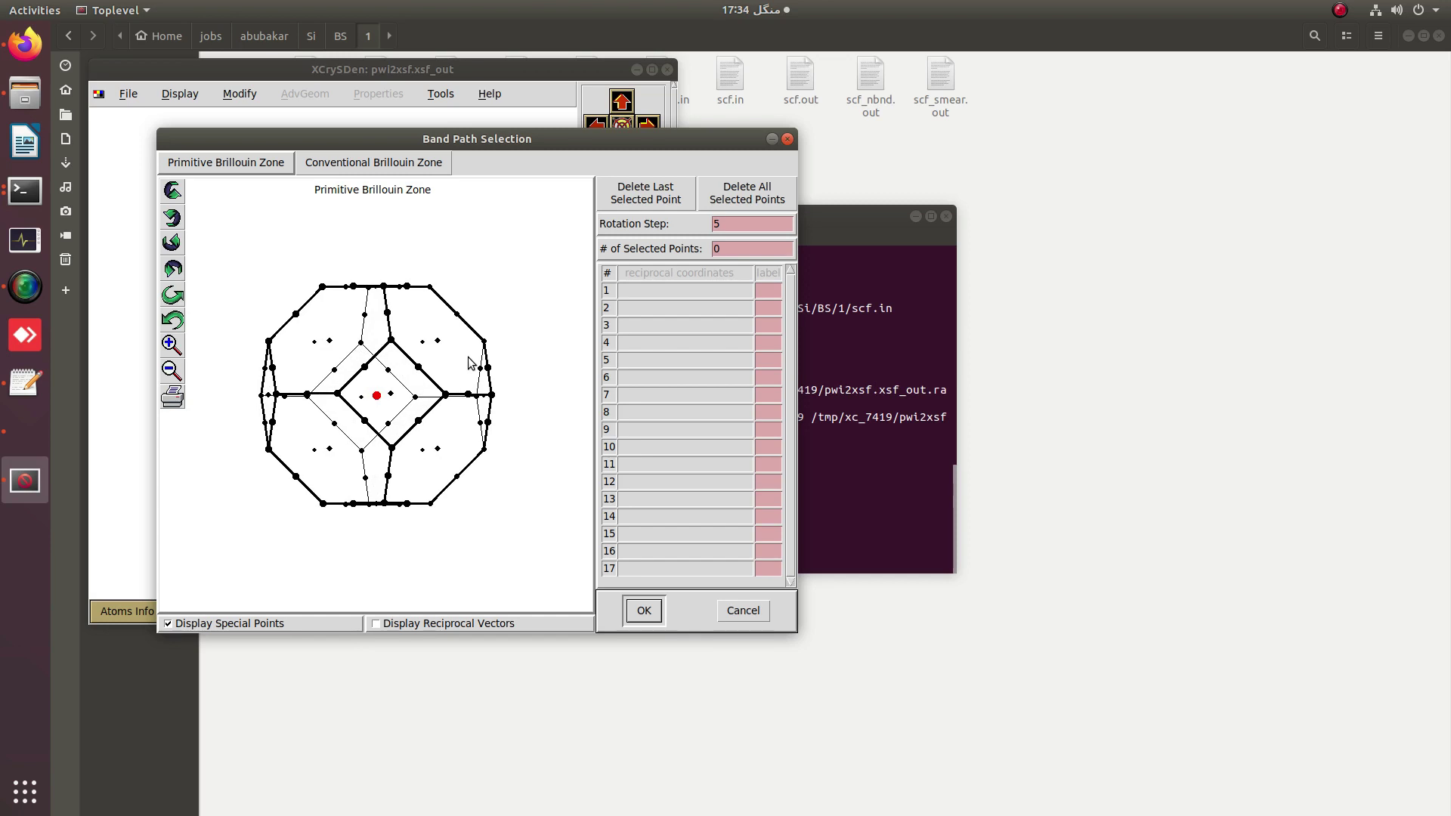
pyautogui.moveTo(468, 362); pyautogui.dragTo(469, 361)
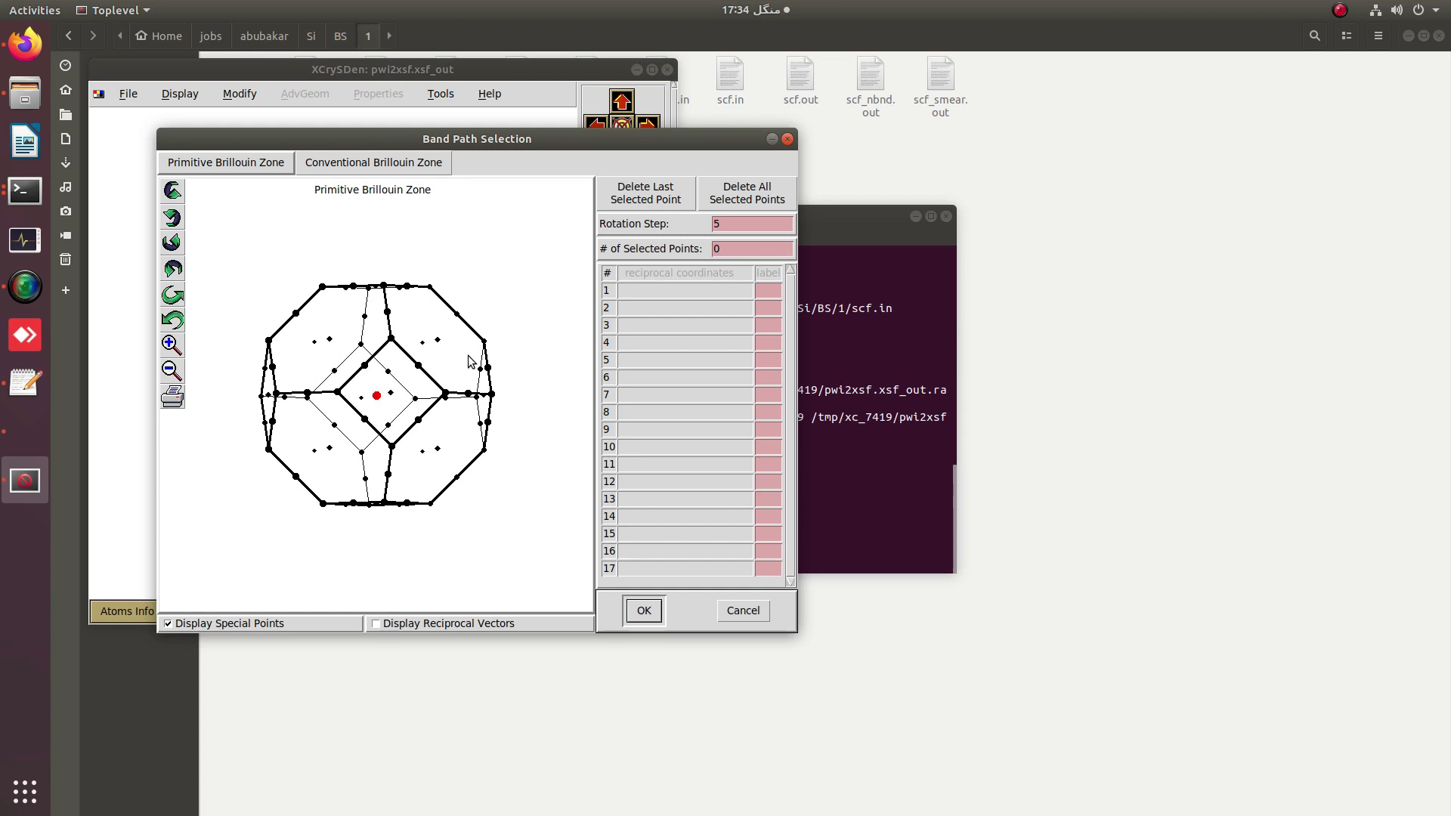
pyautogui.moveTo(468, 362); pyautogui.dragTo(338, 408)
pyautogui.moveTo(392, 346); pyautogui.dragTo(521, 435)
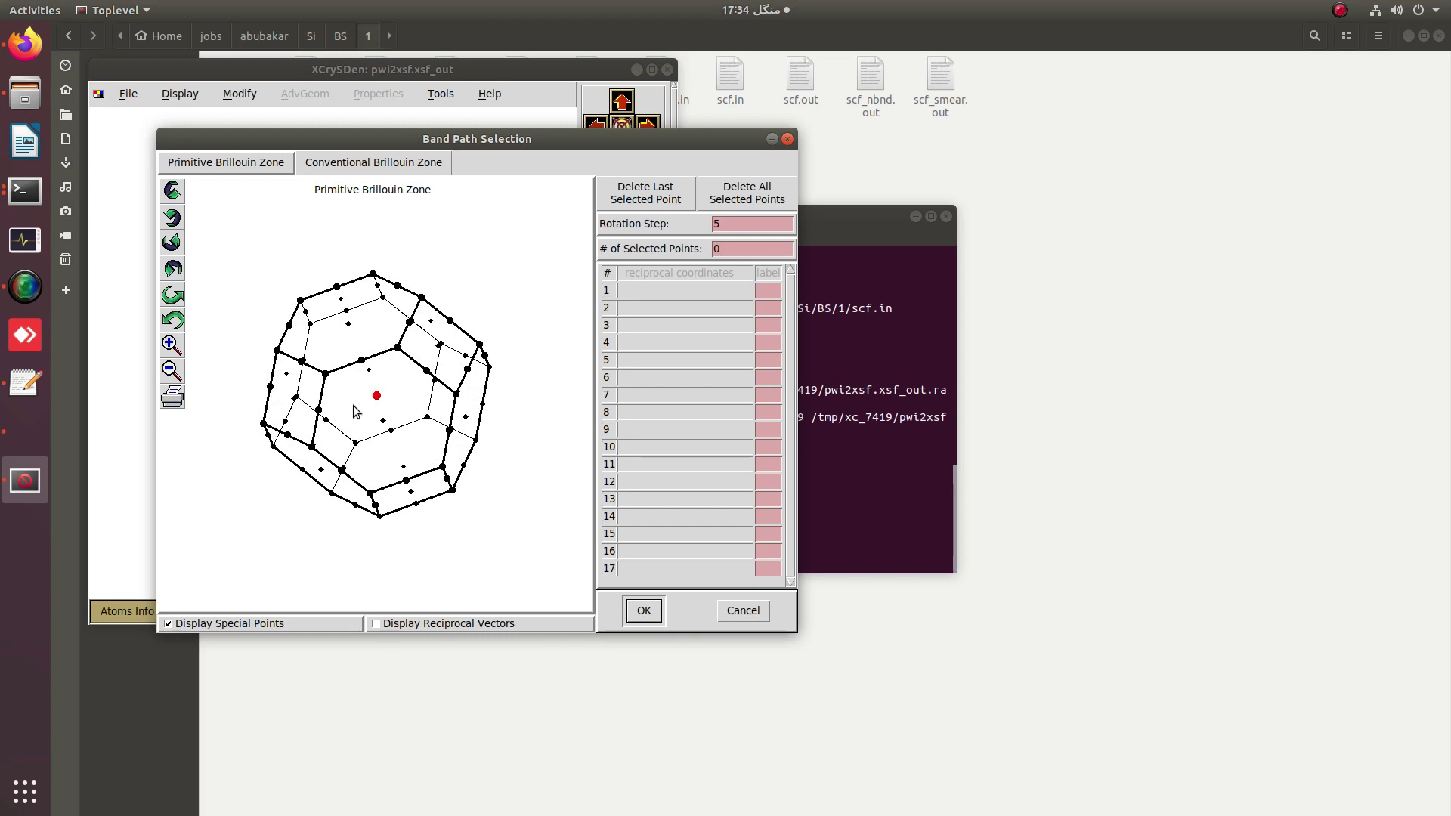
pyautogui.moveTo(406, 413); pyautogui.dragTo(429, 363)
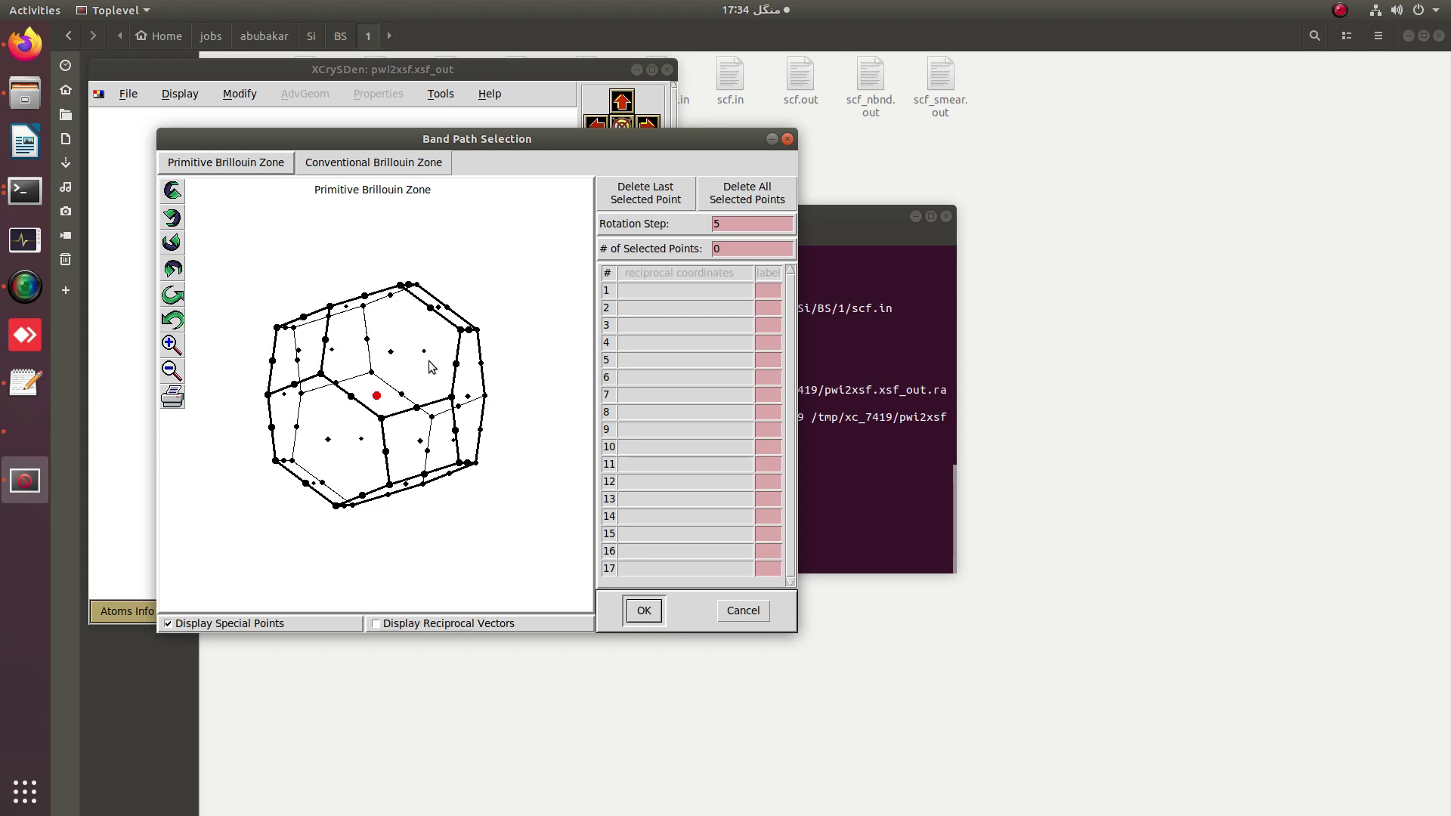
pyautogui.moveTo(428, 365); pyautogui.dragTo(492, 361)
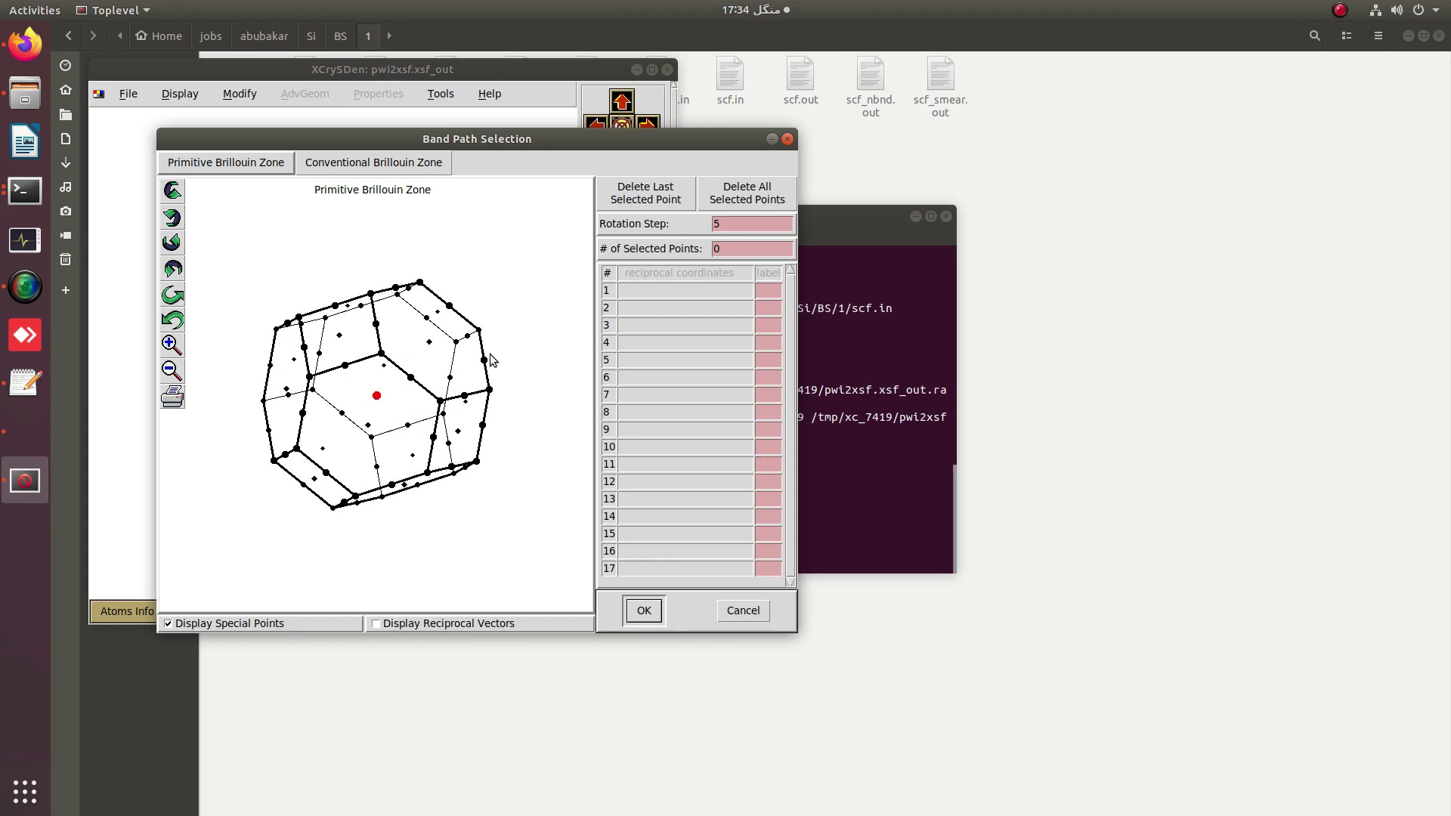
# Pick the zone centre Gamma and the L point at 0.0, 0.0, 0.5 as the first two k-path points
pyautogui.click(377, 397)
pyautogui.moveTo(432, 354)
pyautogui.mouseDown()
pyautogui.moveTo(440, 410)
pyautogui.moveTo(425, 408)
pyautogui.mouseUp()
pyautogui.click(424, 408)
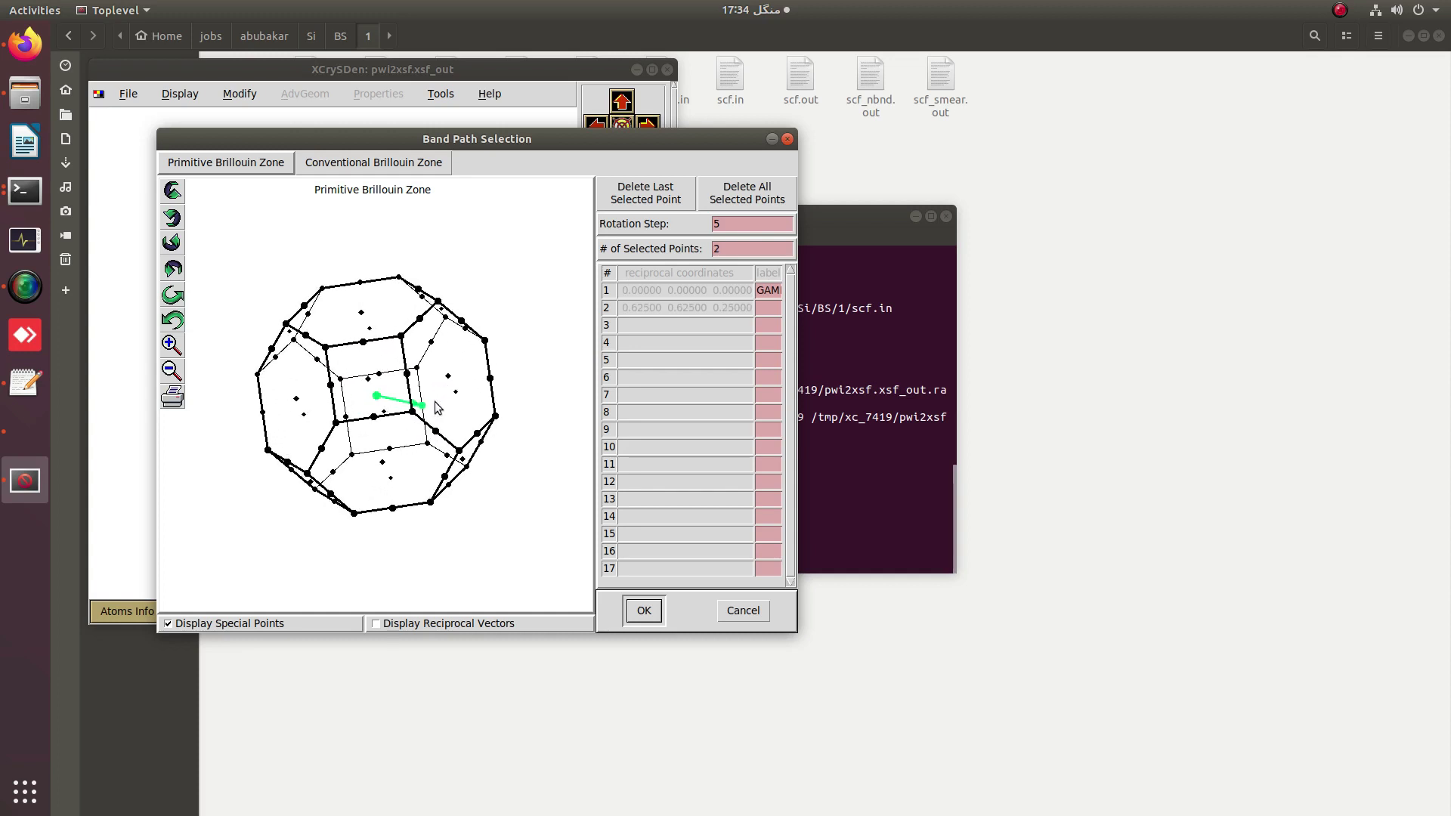
pyautogui.click(426, 409)
pyautogui.click(448, 377)
pyautogui.moveTo(442, 414); pyautogui.dragTo(465, 421)
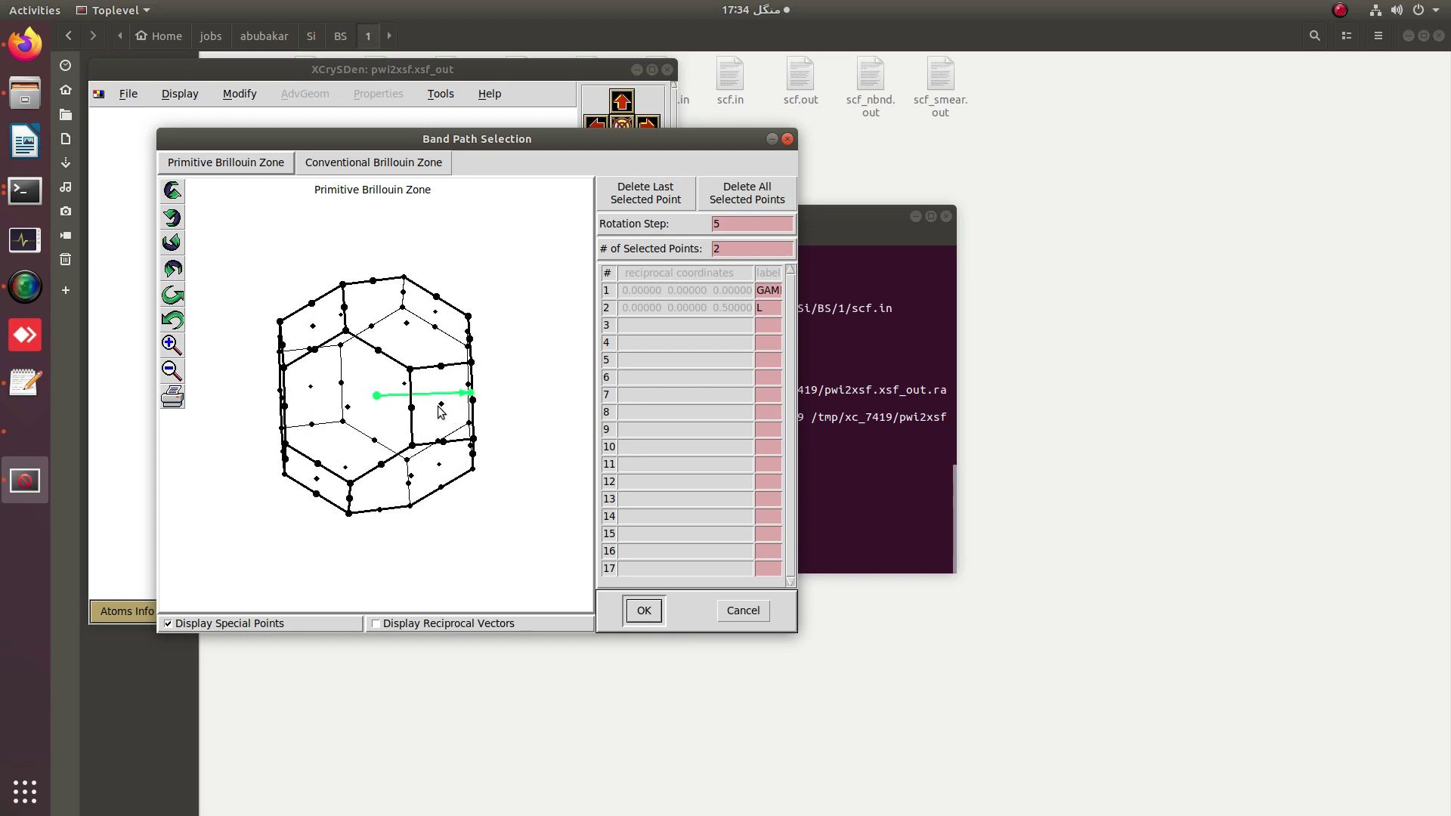
# Extend the k-path with the X, K and W special points of the primitive Brillouin zone, in that order
pyautogui.click(442, 404)
pyautogui.moveTo(448, 352); pyautogui.dragTo(339, 366)
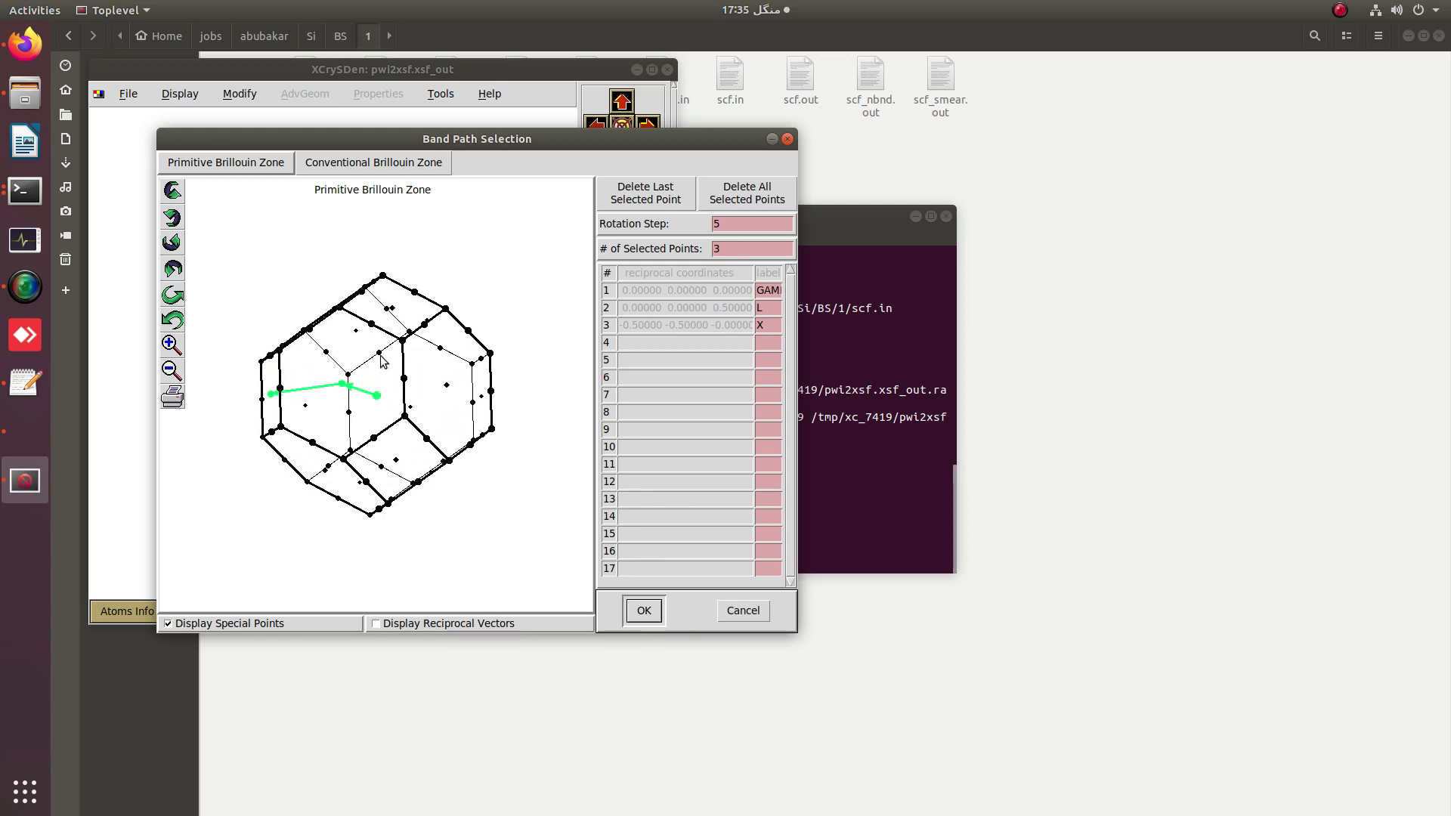
pyautogui.moveTo(378, 366); pyautogui.dragTo(380, 401)
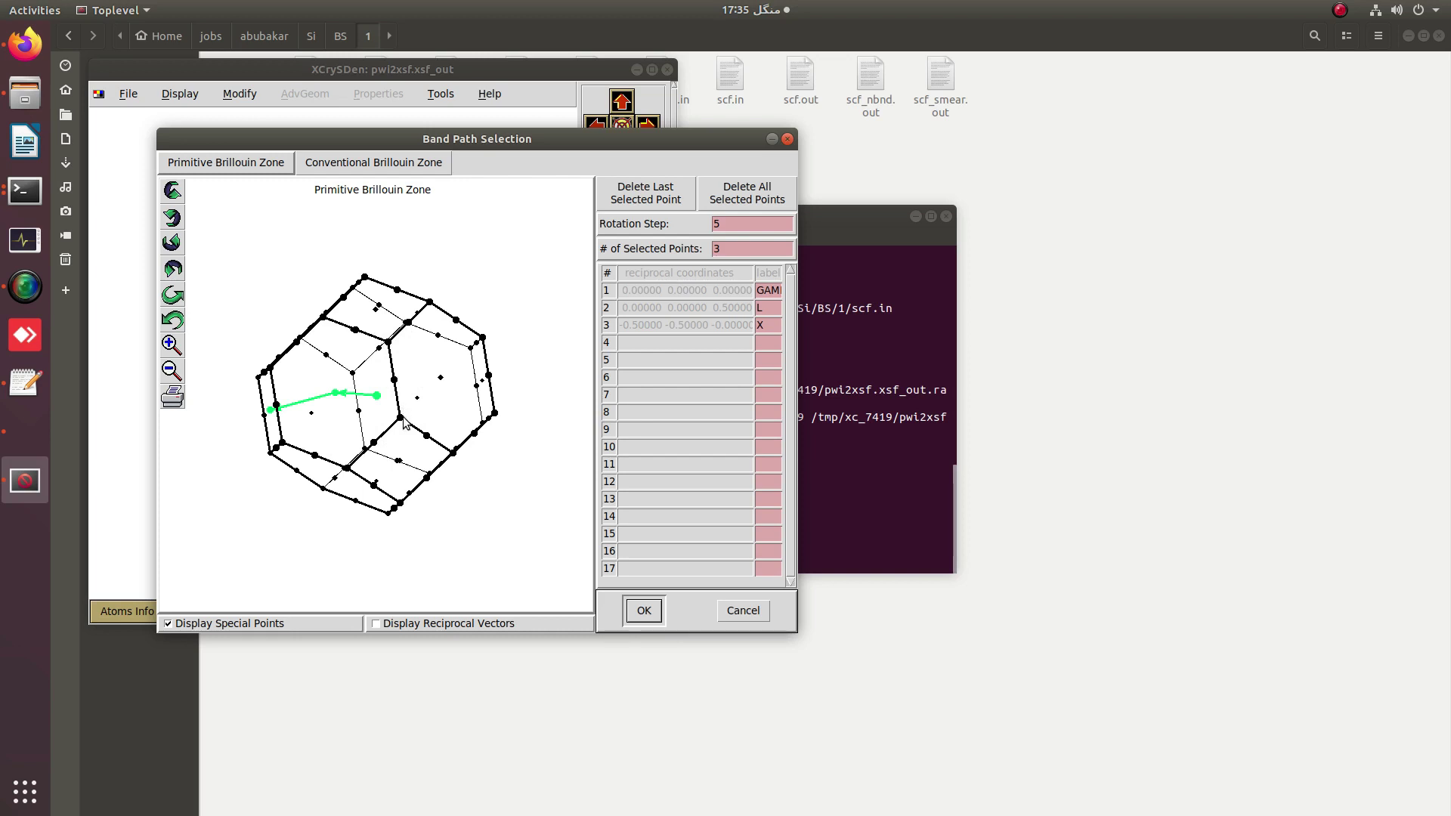
pyautogui.moveTo(425, 391)
pyautogui.mouseDown()
pyautogui.moveTo(415, 361)
pyautogui.moveTo(434, 378)
pyautogui.mouseUp()
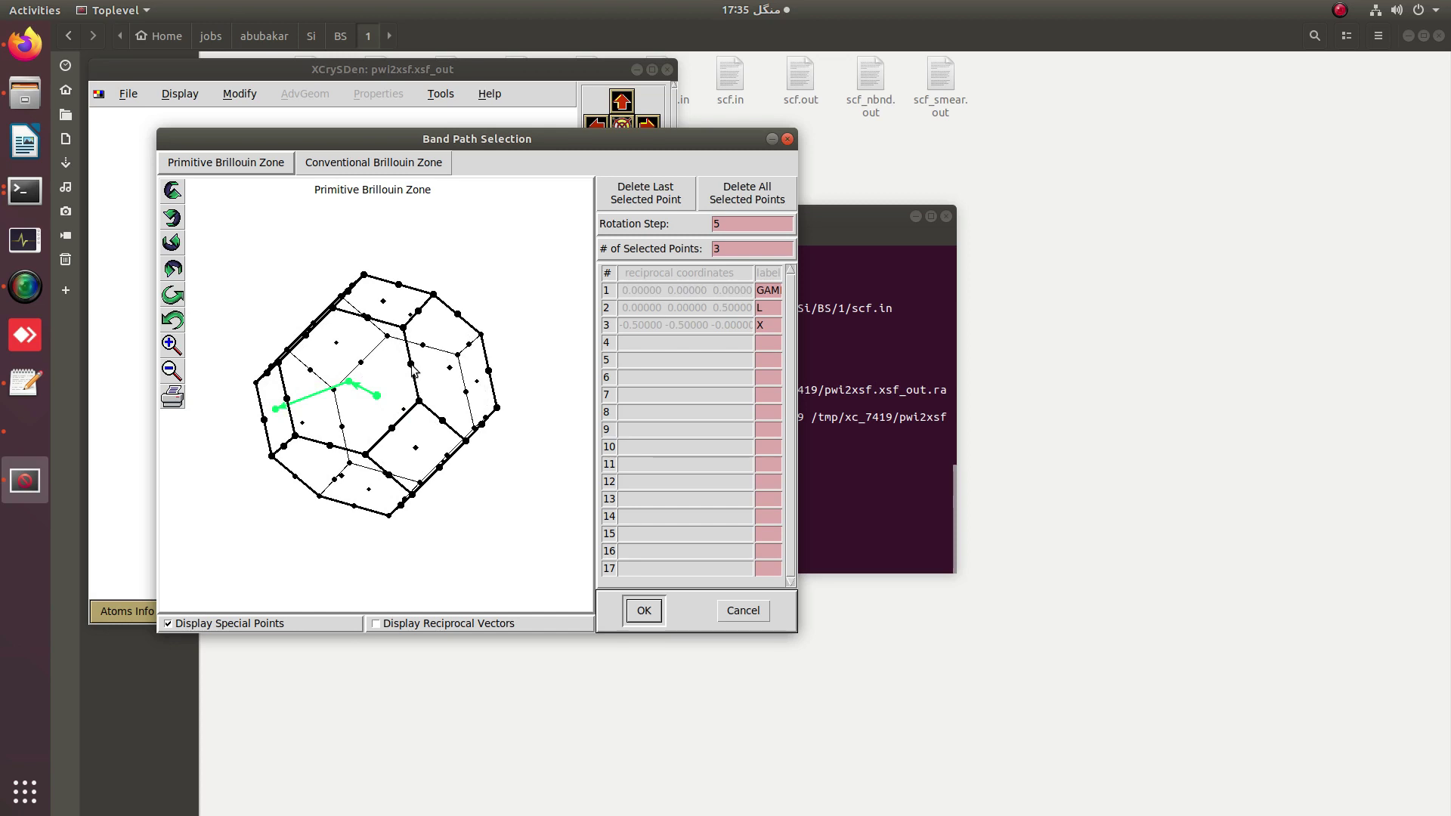
pyautogui.click(412, 367)
pyautogui.click(419, 400)
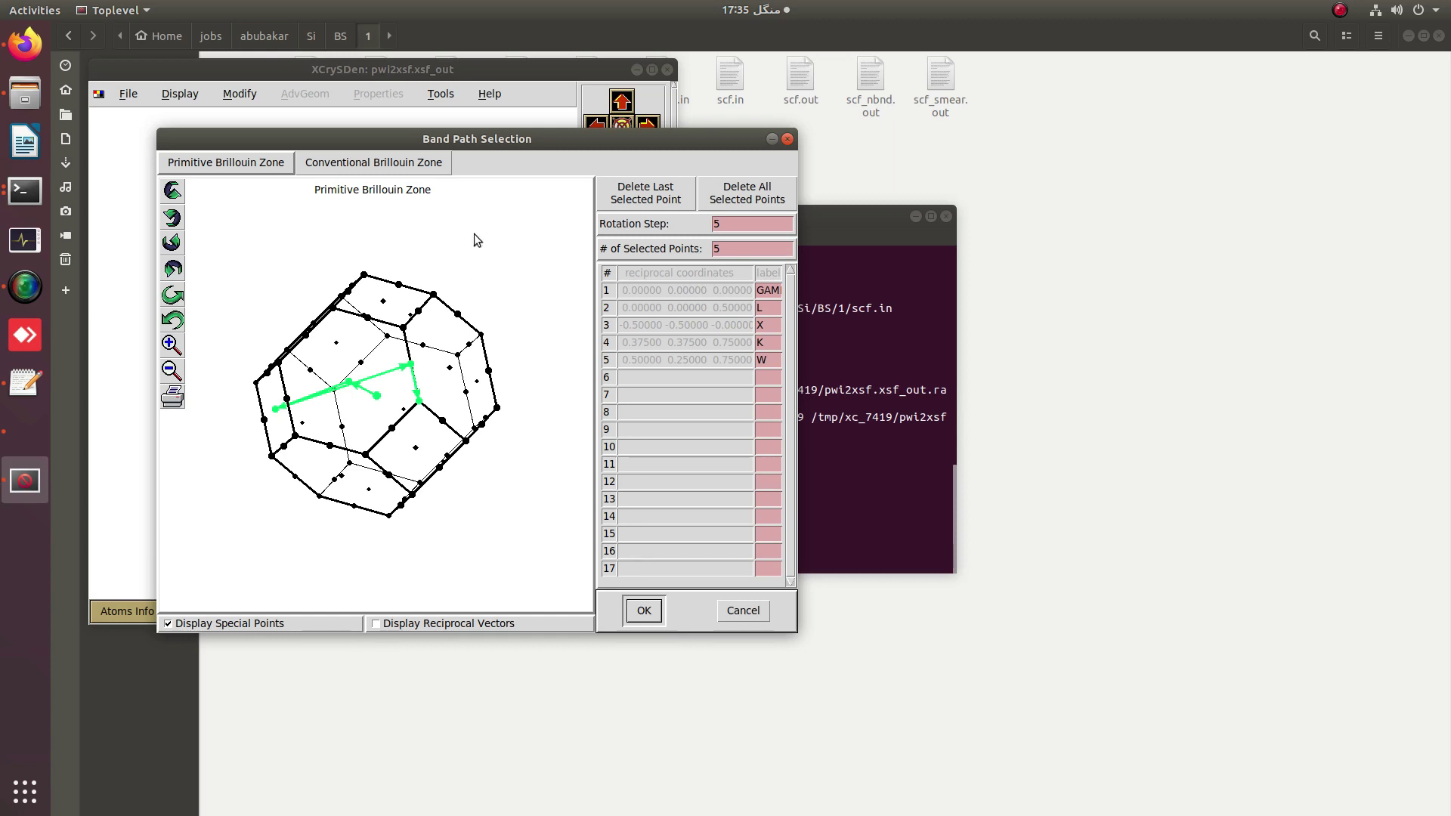
# Open bands.in from the file manager, examine the labels, coordinates and division counts of its k-points, and close the text editor
pyautogui.click(887, 150)
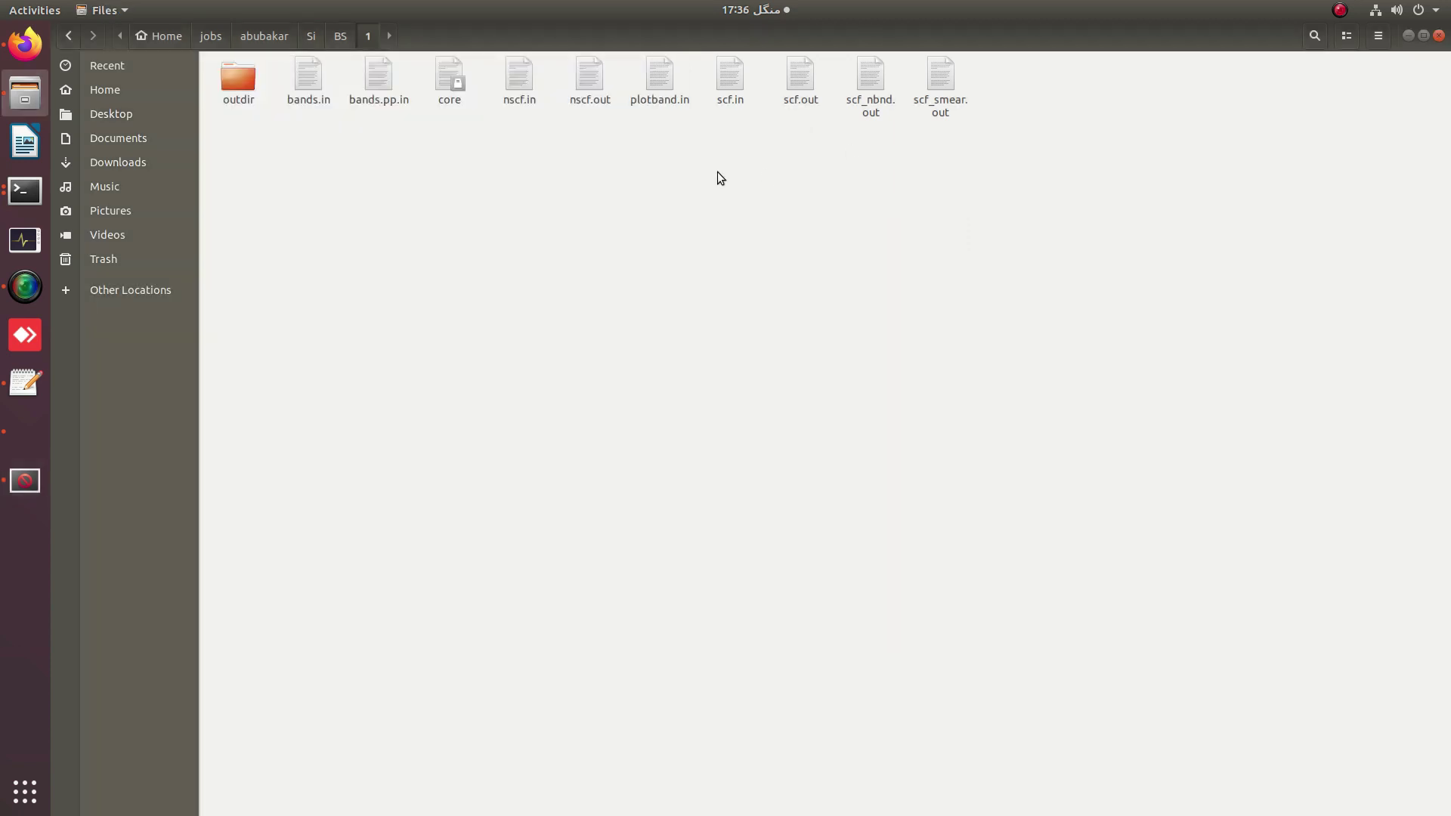
pyautogui.doubleClick(328, 86)
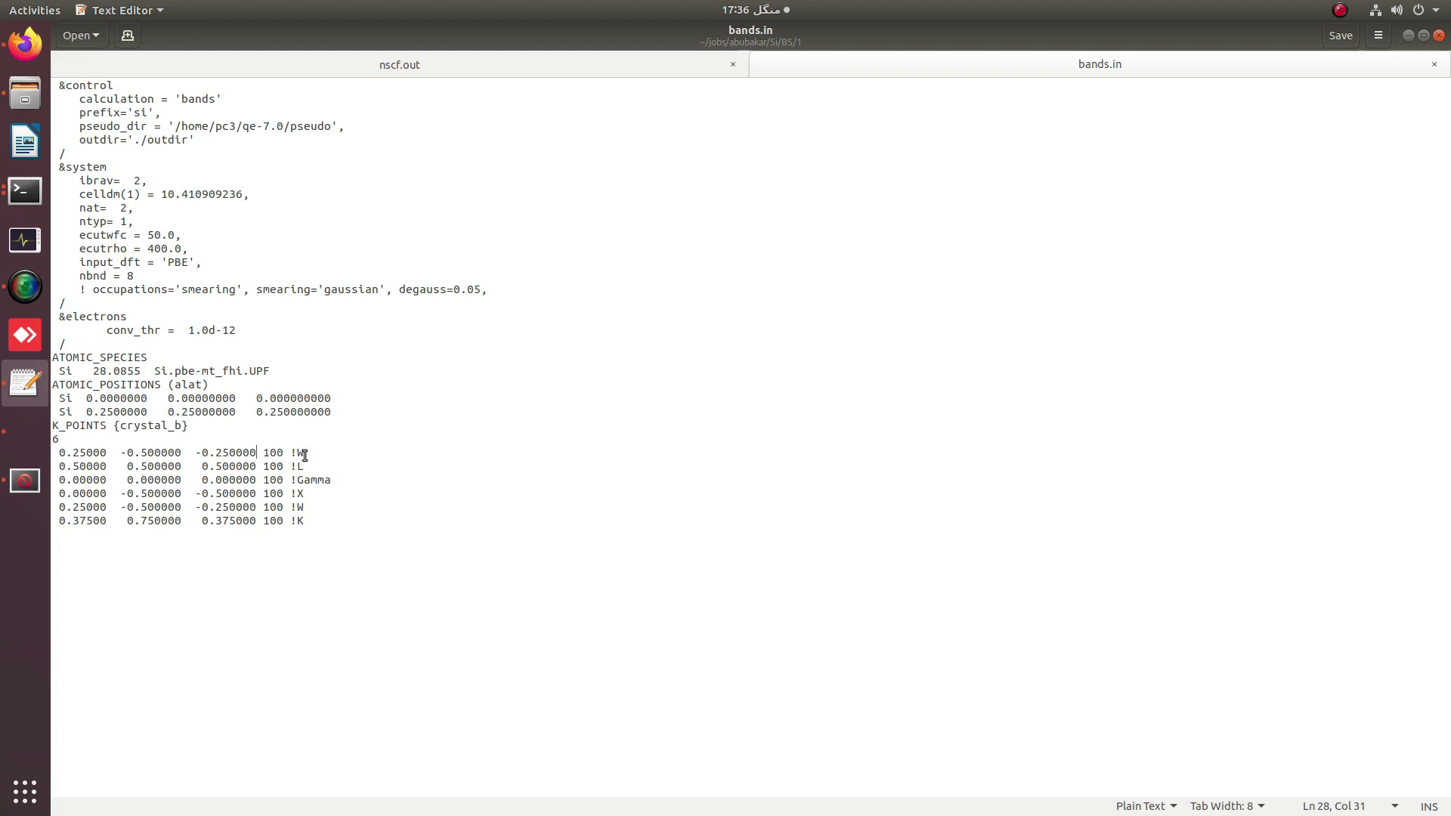
pyautogui.moveTo(297, 452); pyautogui.dragTo(311, 452)
pyautogui.moveTo(296, 521); pyautogui.dragTo(307, 521)
pyautogui.moveTo(60, 452); pyautogui.dragTo(284, 452)
pyautogui.moveTo(263, 453); pyautogui.dragTo(281, 452)
pyautogui.click(1439, 36)
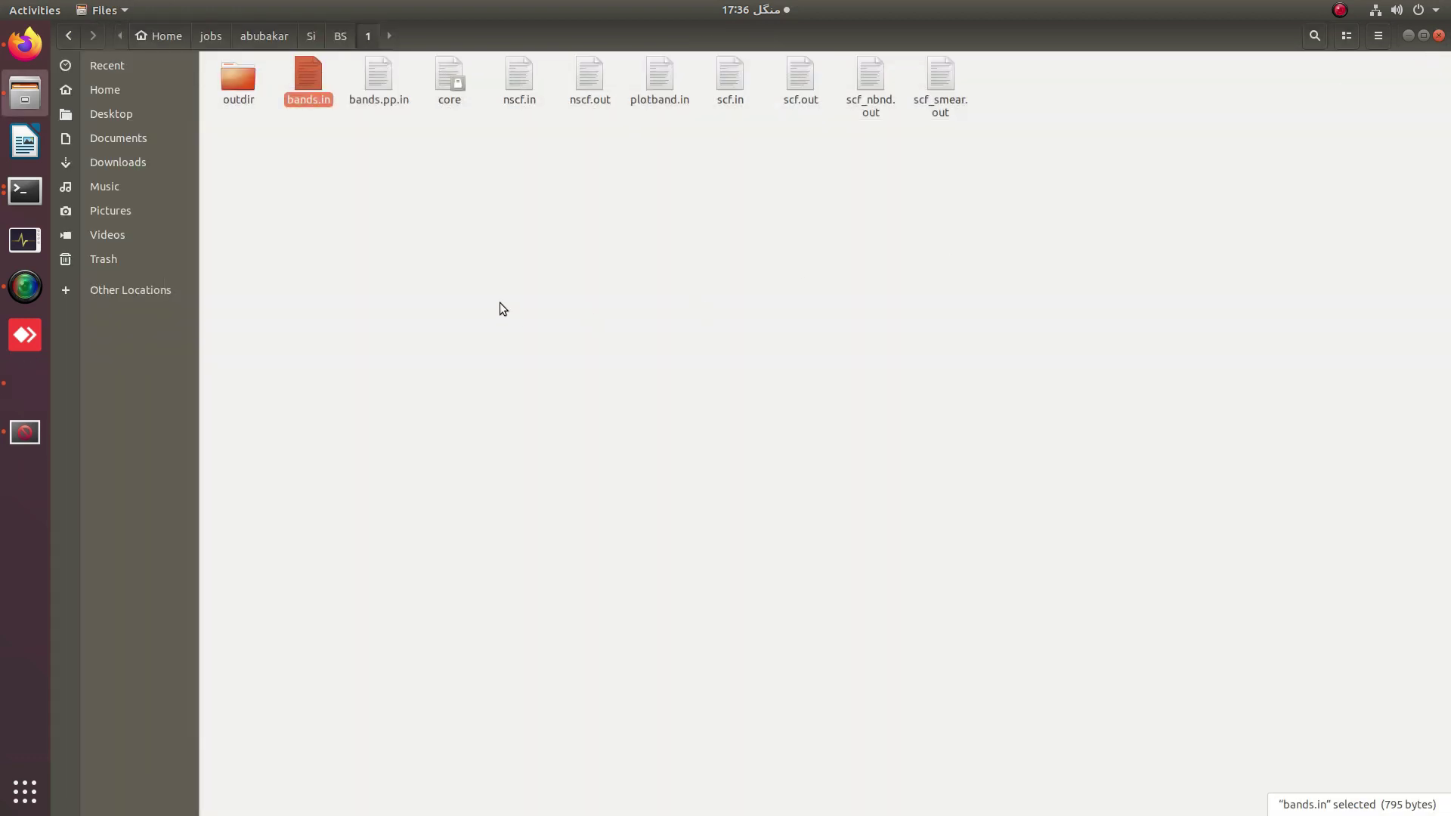
# Return to XCrySDen, close the Band Path Selection window without confirming the path, and close XCrySDen
pyautogui.click(17, 389)
pyautogui.click(787, 139)
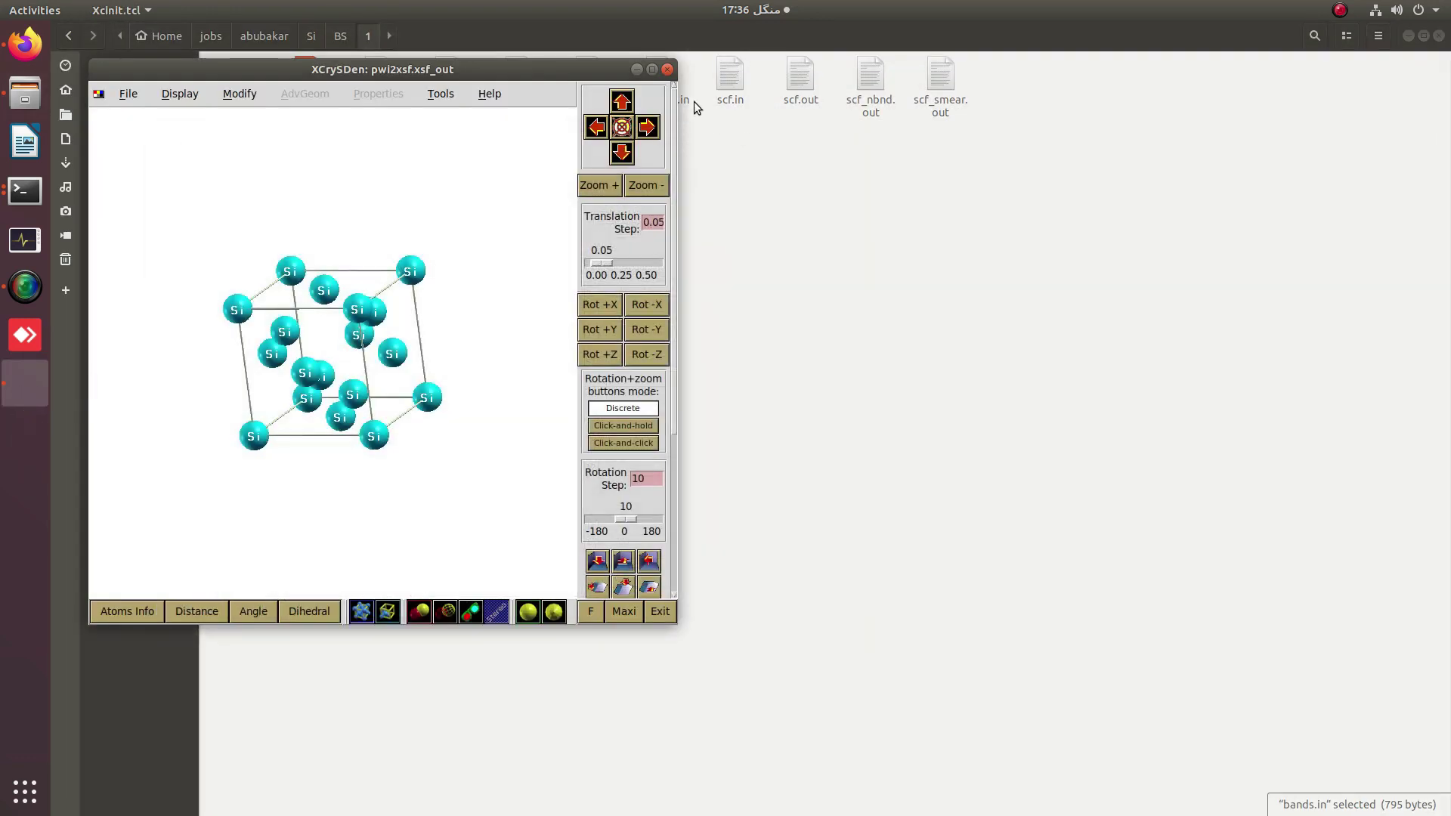
pyautogui.click(666, 70)
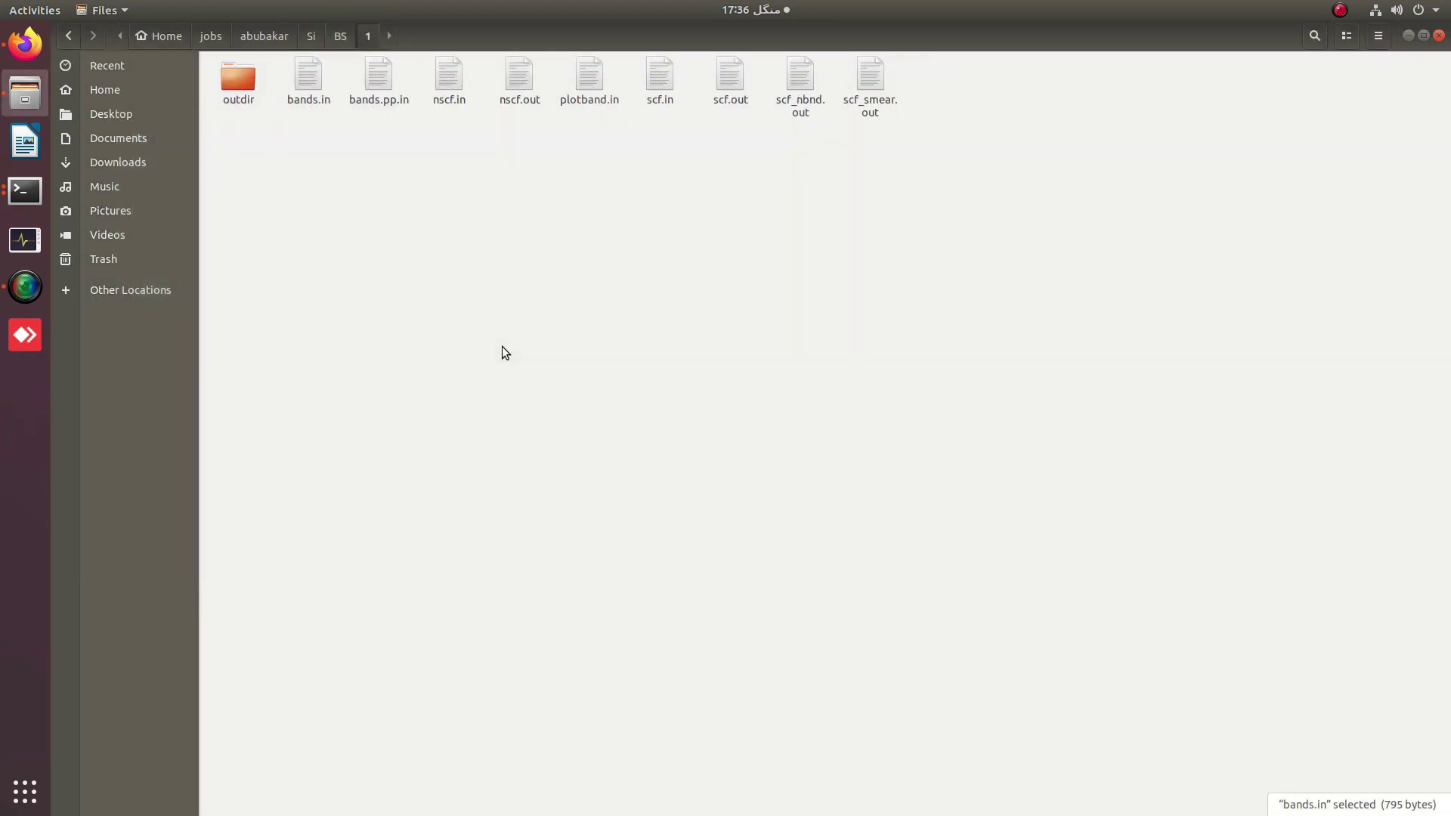
# Bring the terminal used for the nscf calculation to the front
pyautogui.click(25, 190)
pyautogui.click(251, 68)
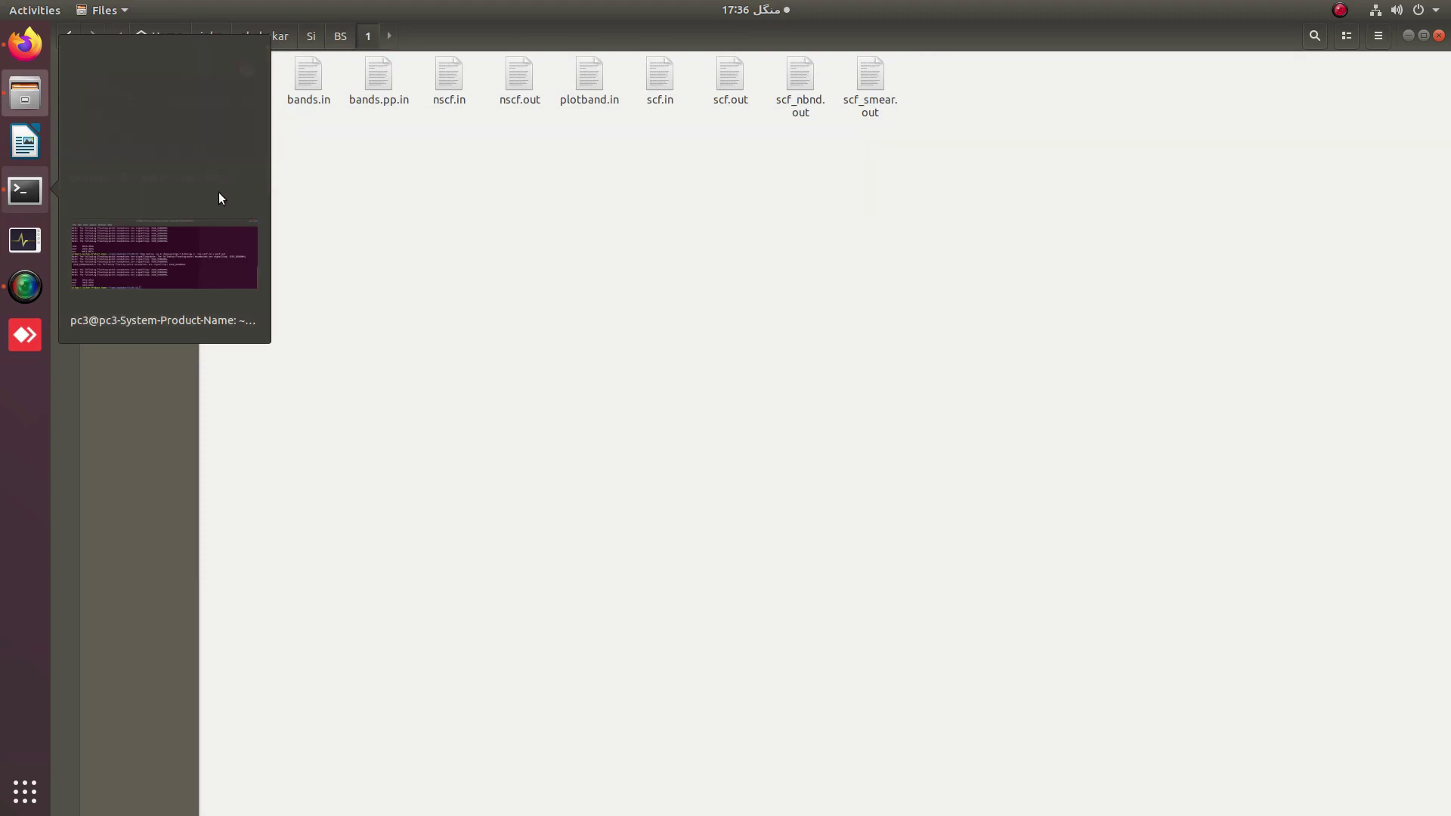
pyautogui.click(177, 235)
# Try to run time mpirun -np 8 /home/pc3/qe-7.0/bin/pw.x -inp bands.in without an output file, and interrupt the calculation
pyautogui.press('Up')
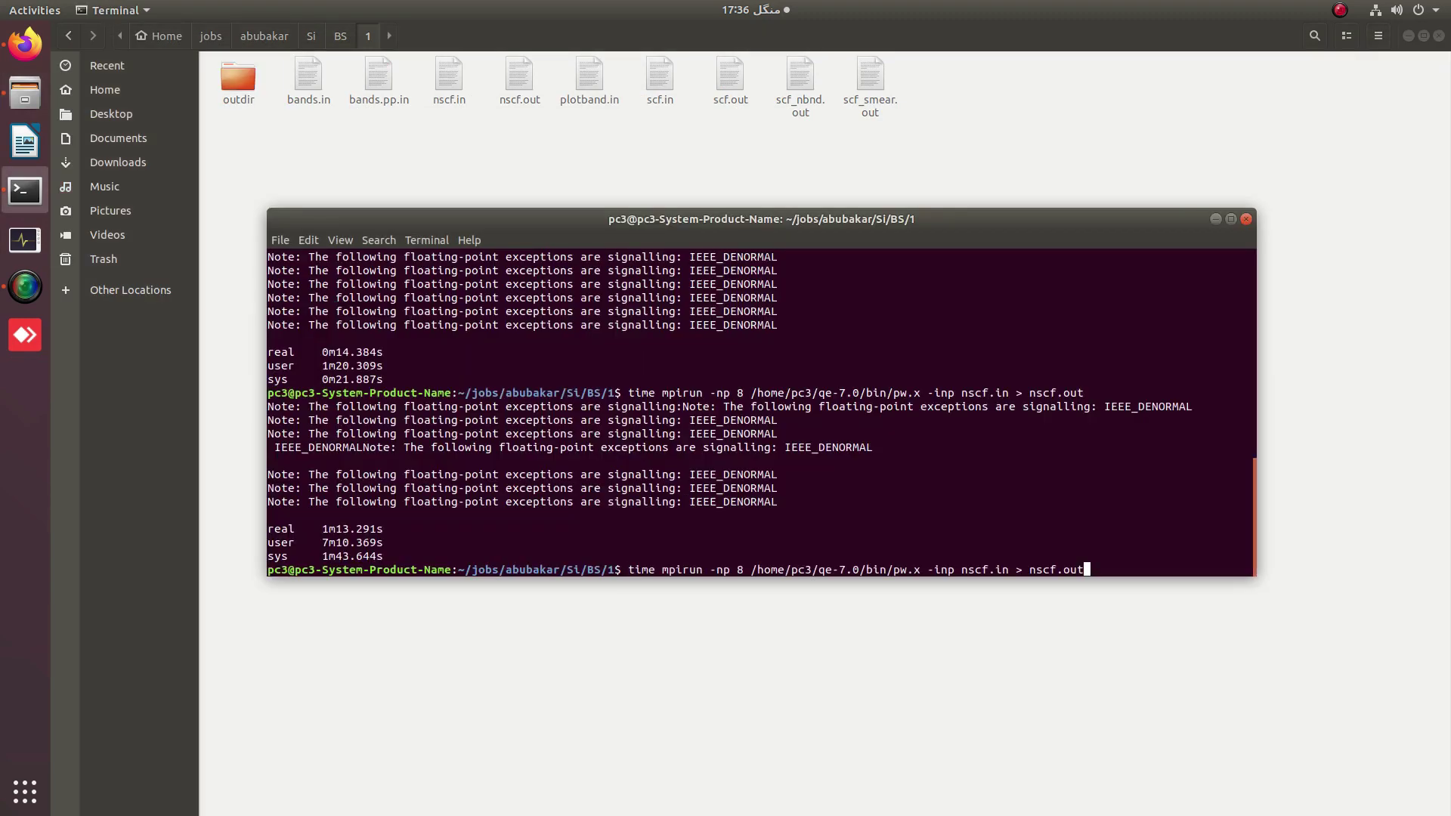
pyautogui.press('BackSpace')
pyautogui.press('BackSpace')
pyautogui.press('BackSpace')
pyautogui.press('BackSpace')
pyautogui.press('BackSpace')
pyautogui.press('BackSpace')
pyautogui.press('BackSpace')
pyautogui.press('BackSpace')
pyautogui.press('BackSpace')
pyautogui.press('BackSpace')
pyautogui.press('BackSpace')
pyautogui.press('BackSpace')
pyautogui.press('BackSpace')
pyautogui.press('BackSpace')
pyautogui.press('BackSpace')
pyautogui.press('BackSpace')
pyautogui.press('BackSpace')
pyautogui.press('BackSpace')
pyautogui.write('bands.in')
pyautogui.press('Return')
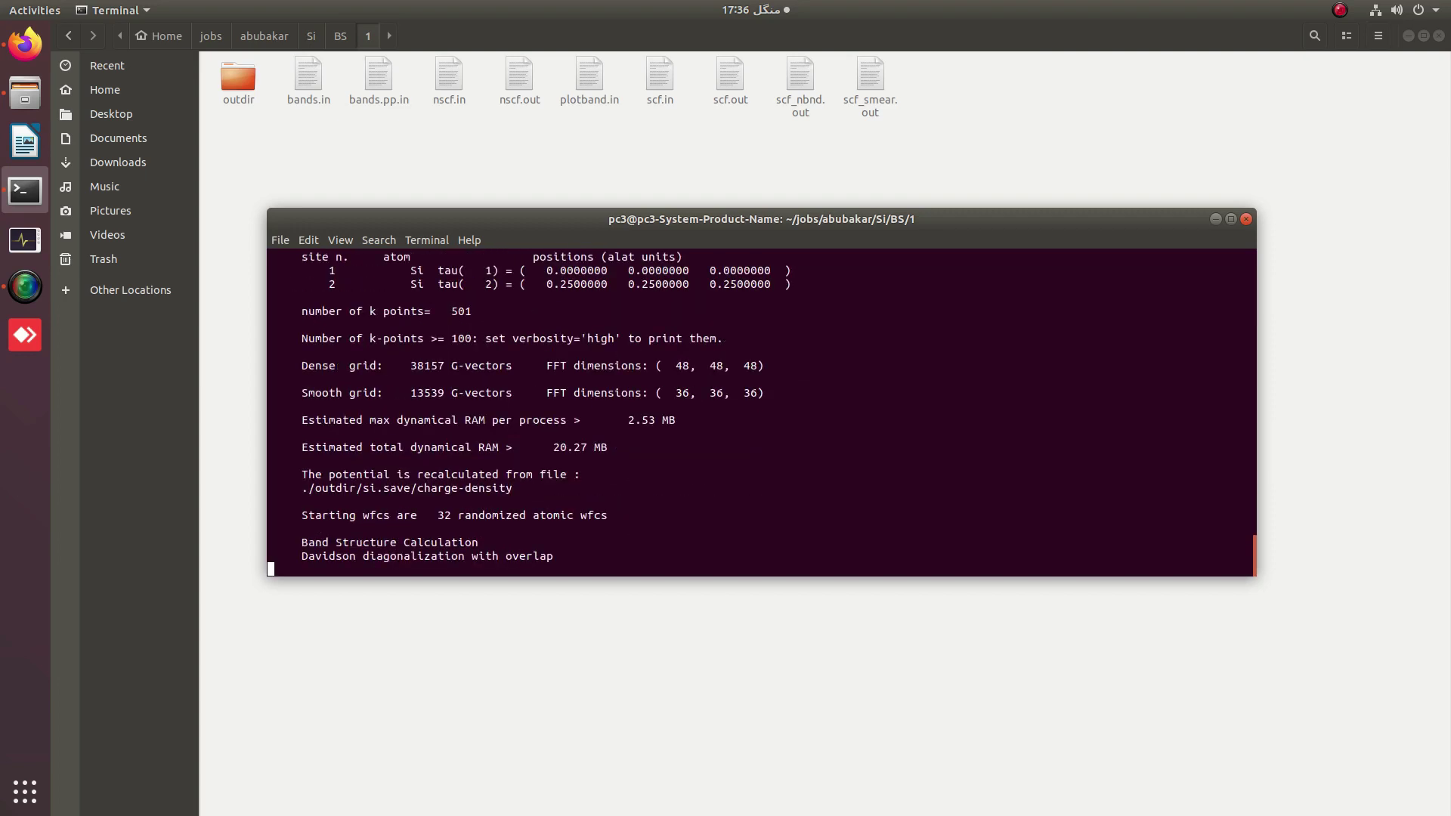
pyautogui.hotkey('ctrl', 'c')
pyautogui.hotkey('ctrl', 'c')
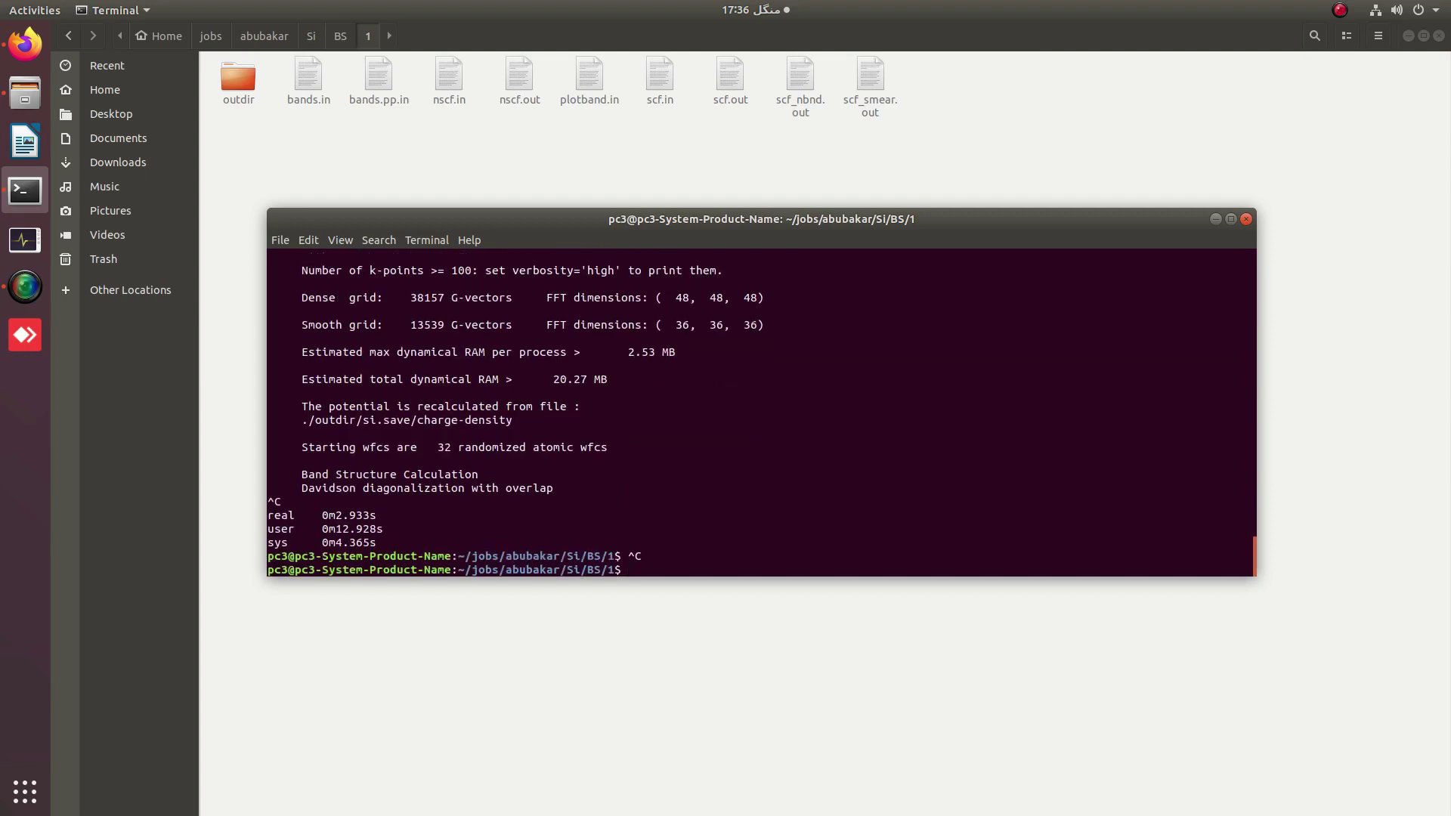
# Run time mpirun -np 8 /home/pc3/qe-7.0/bin/pw.x -inp bands.in with the output redirected to bands.out
pyautogui.press('Up')
pyautogui.write('> ')
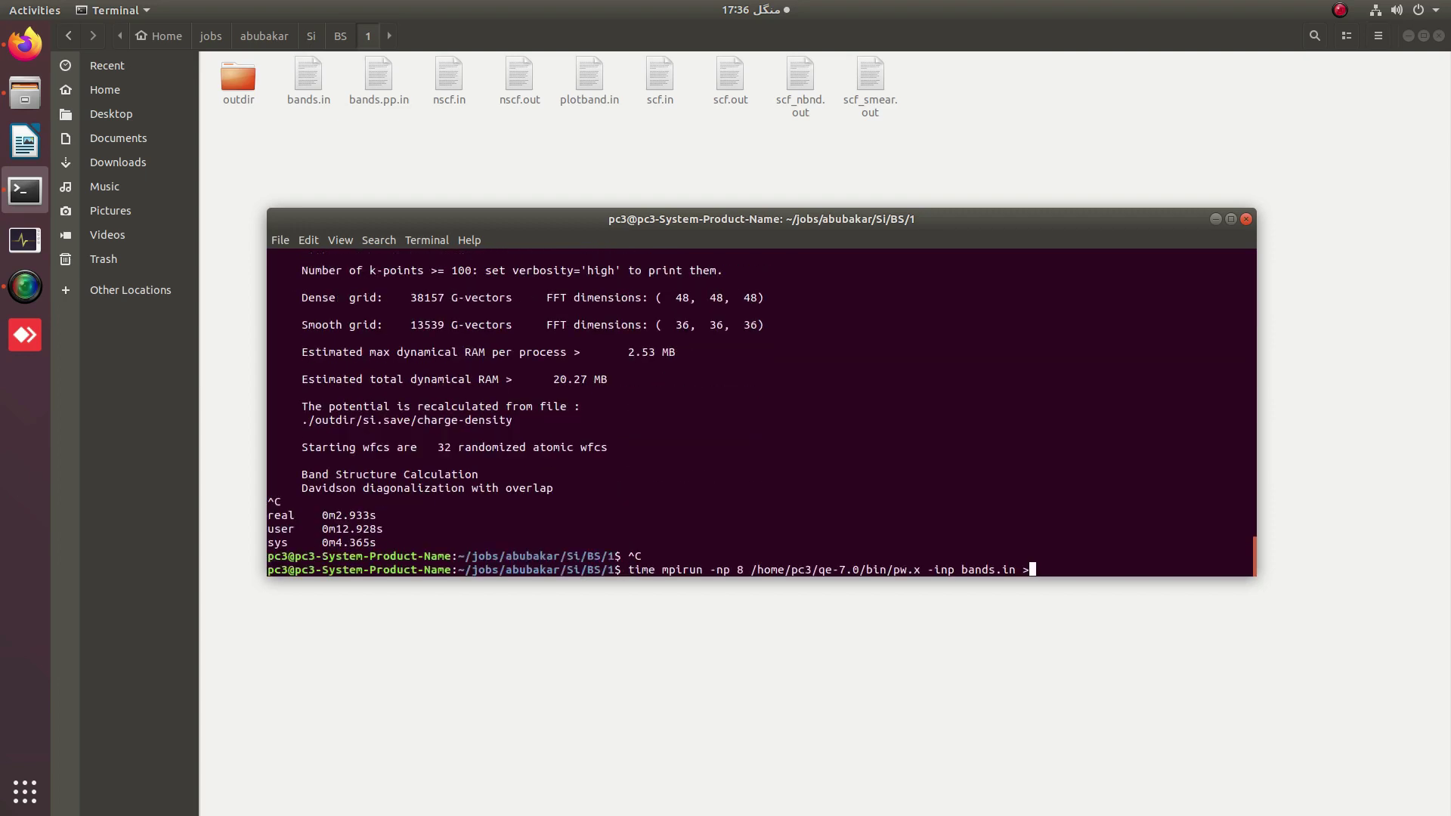
pyautogui.write('bands.out')
pyautogui.press('Return')
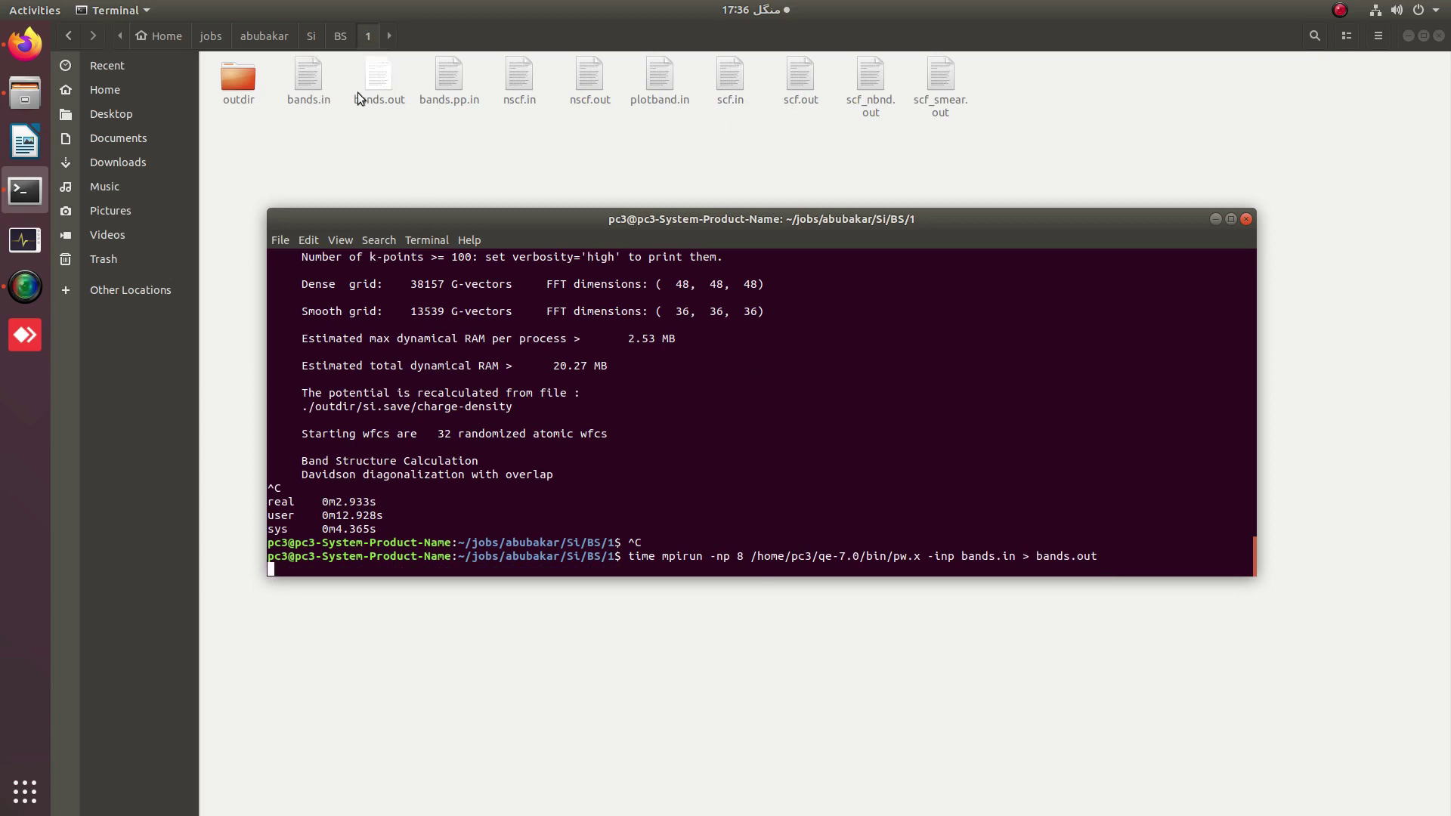
# Review the bands.pp.in input file from the file manager and look up the Fermi energy near the end of nscf.out
pyautogui.doubleClick(454, 92)
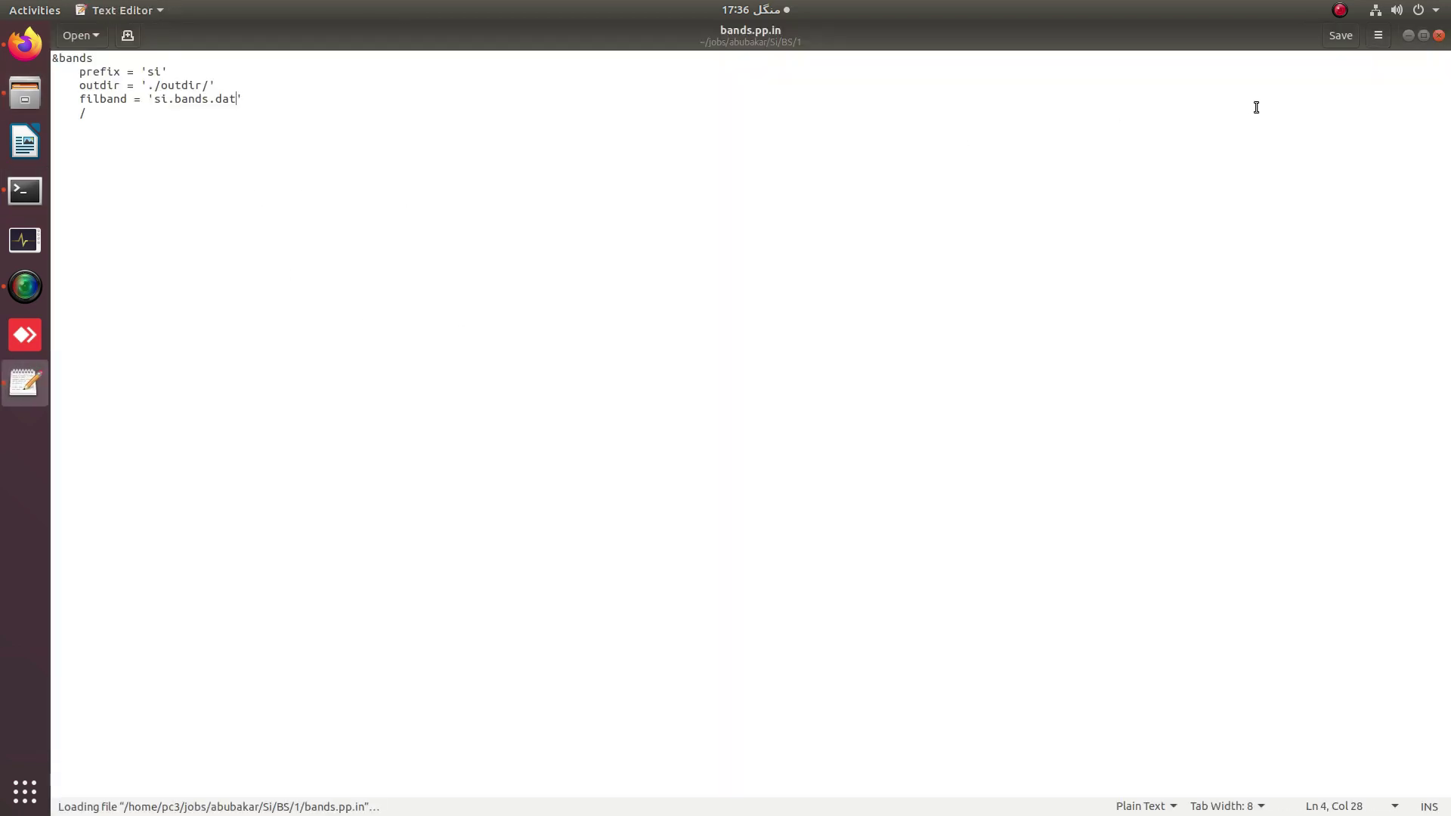
pyautogui.click(1406, 36)
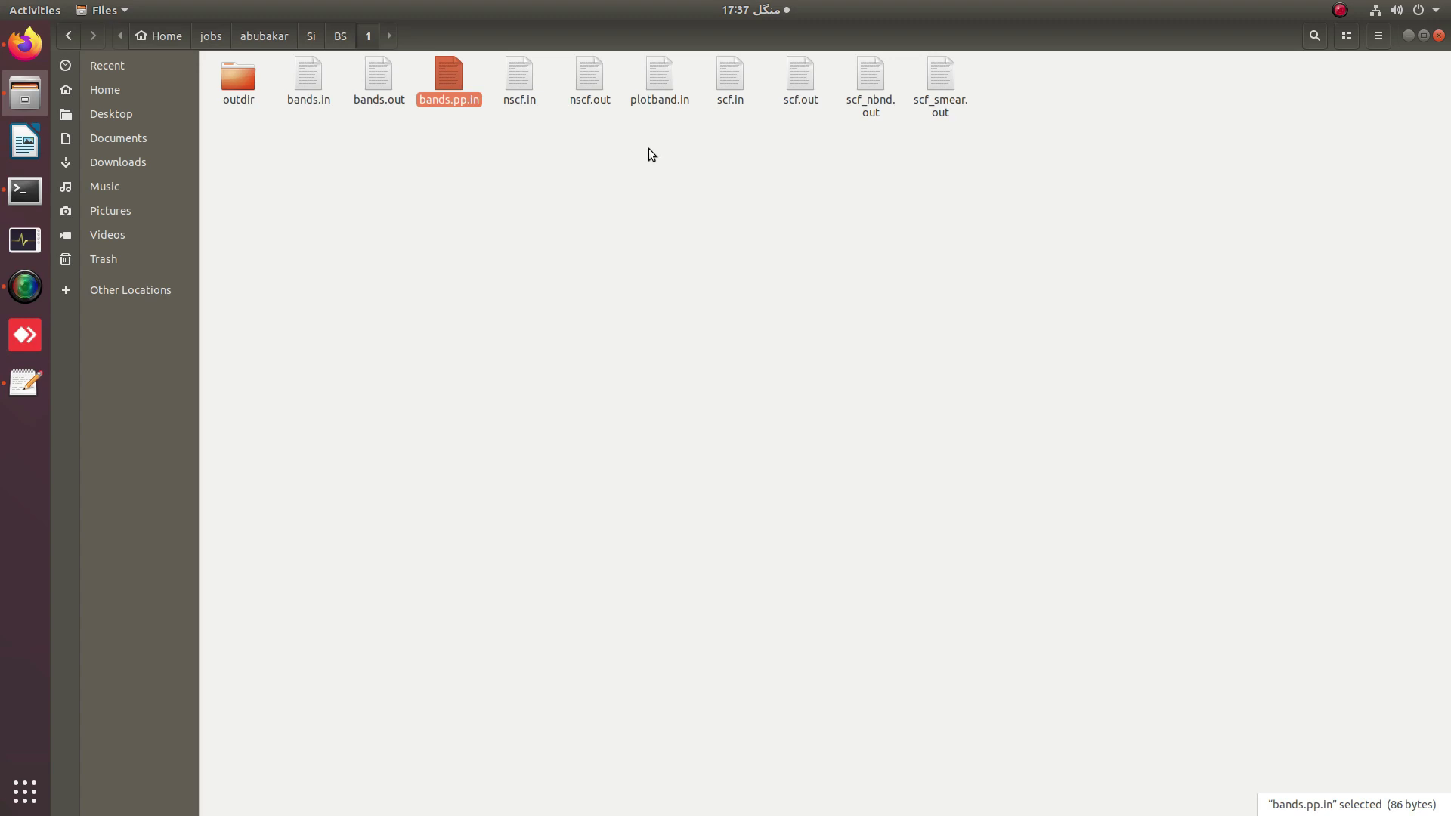
pyautogui.doubleClick(599, 86)
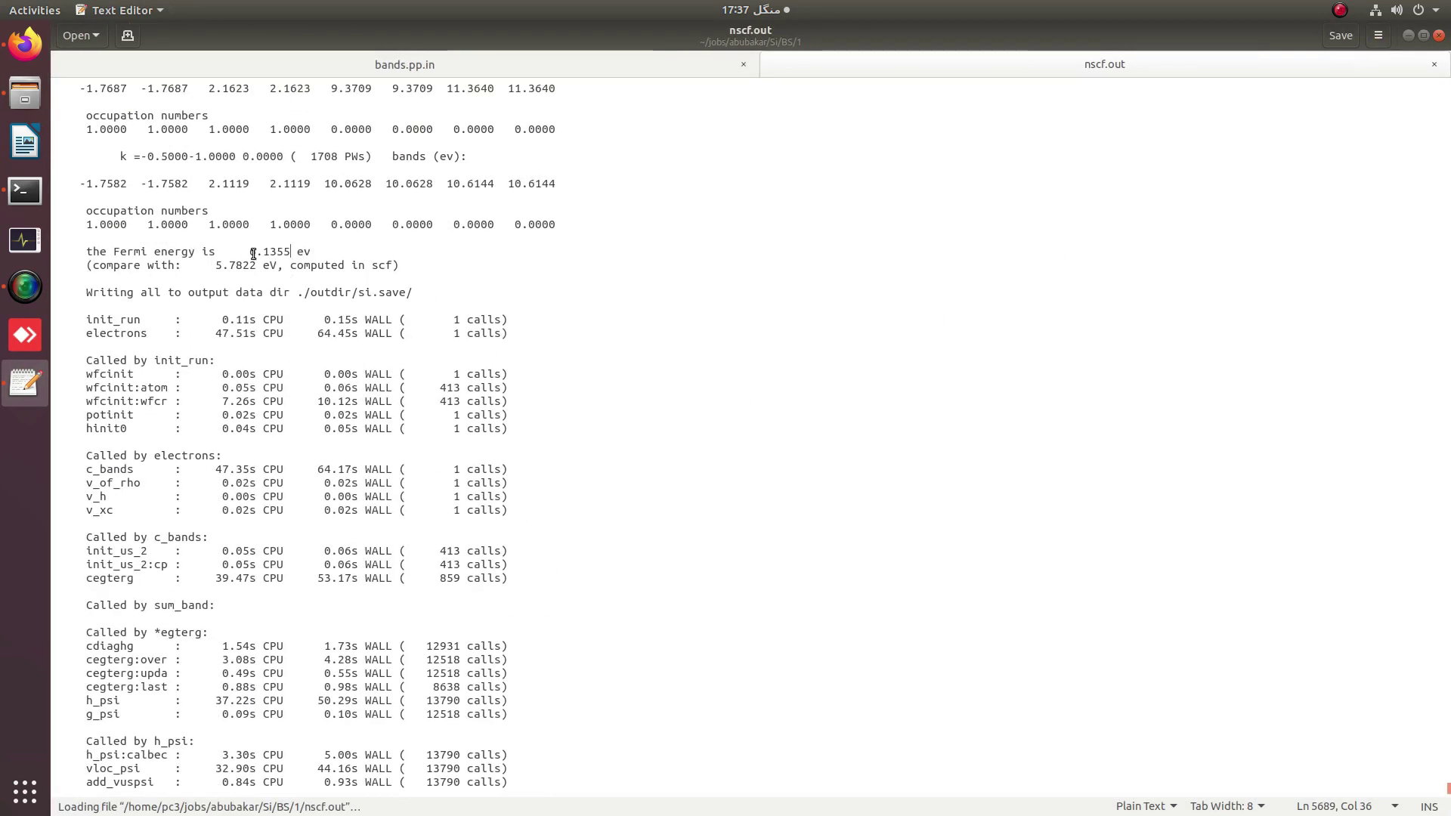
pyautogui.moveTo(250, 253); pyautogui.dragTo(290, 253)
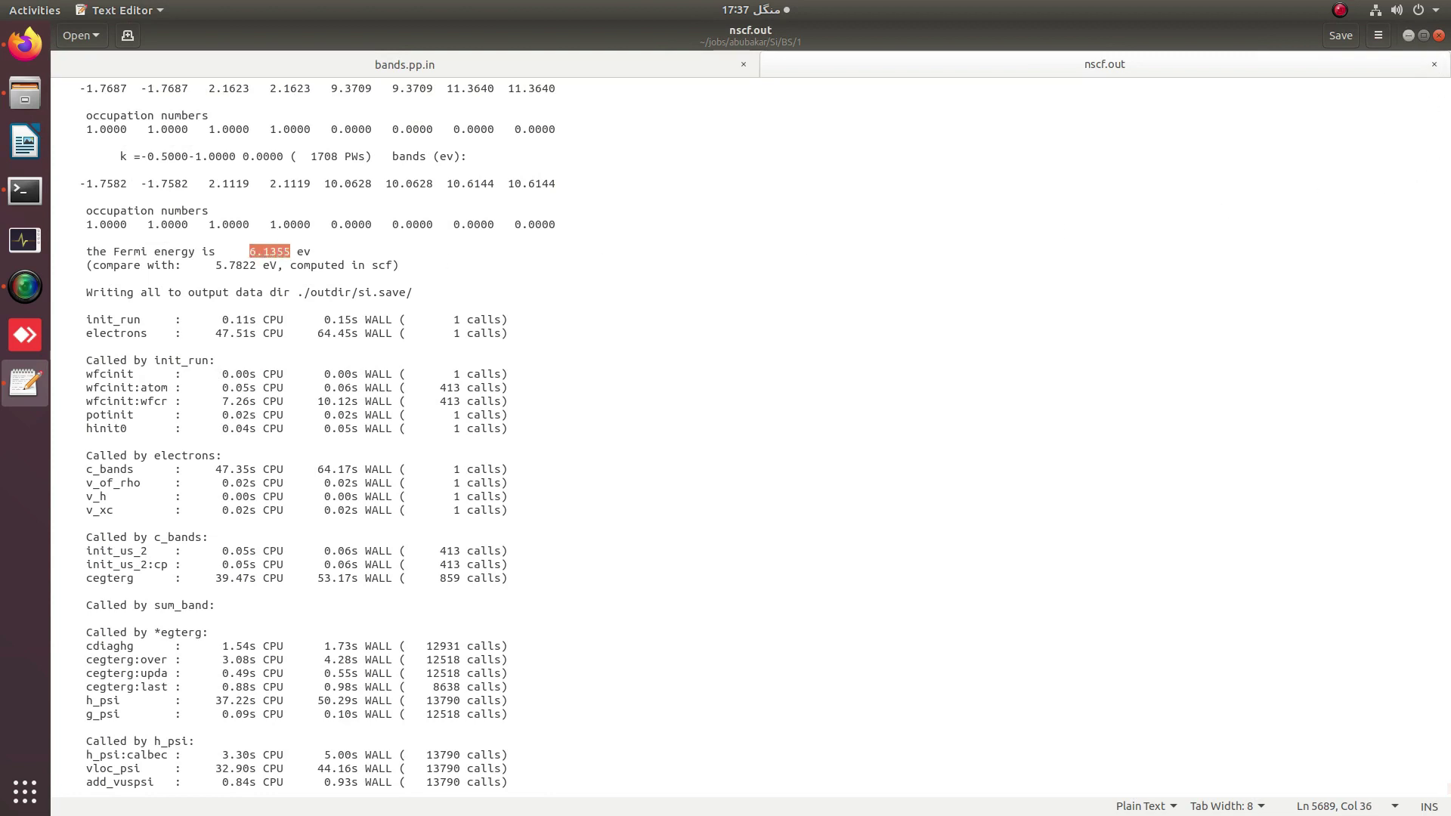
pyautogui.click(1408, 36)
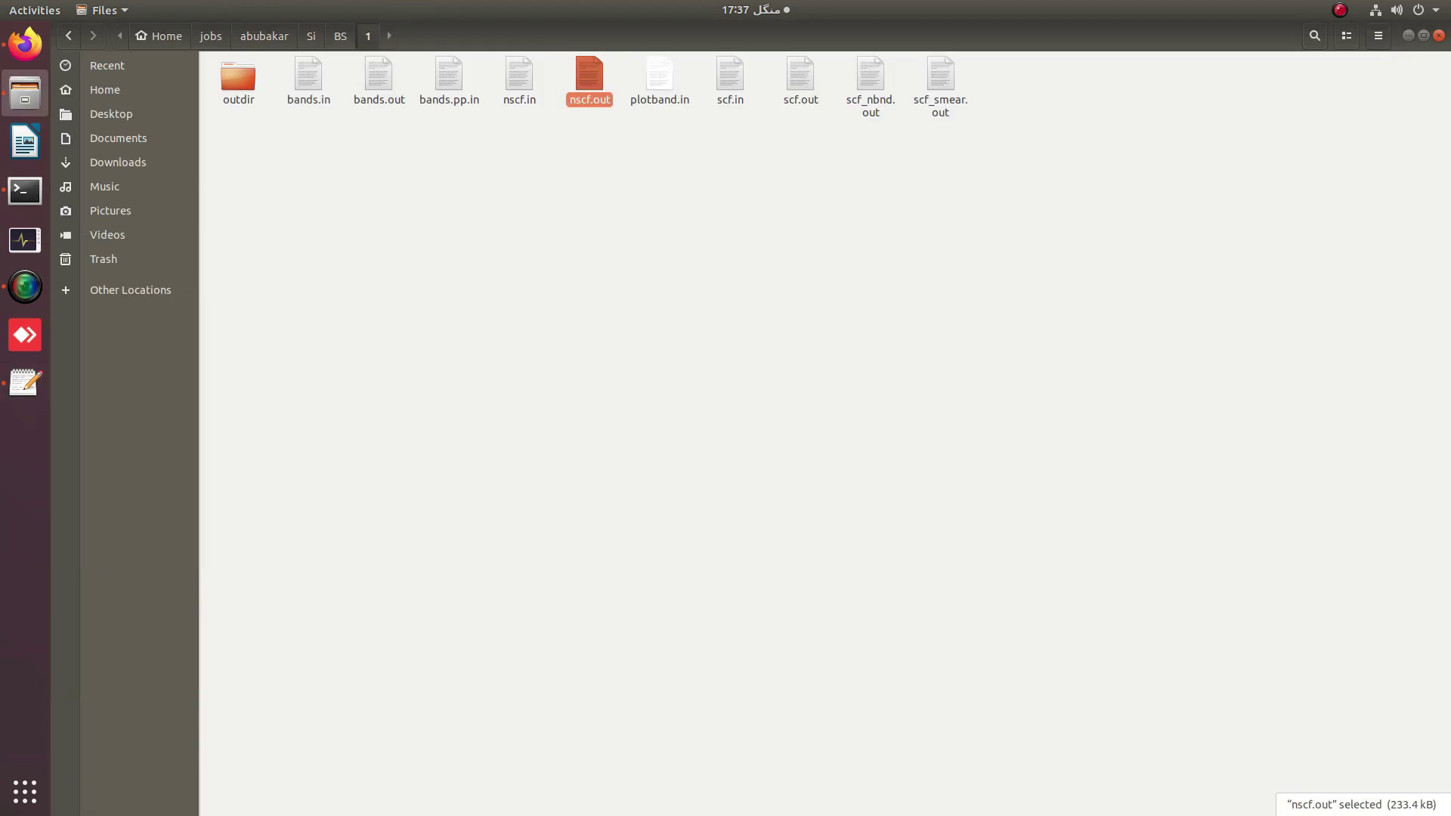
# Set both Fermi energy values in plotband.in to 6.1355, save the file, and close the text editor
pyautogui.press('Return')
pyautogui.click(94, 140)
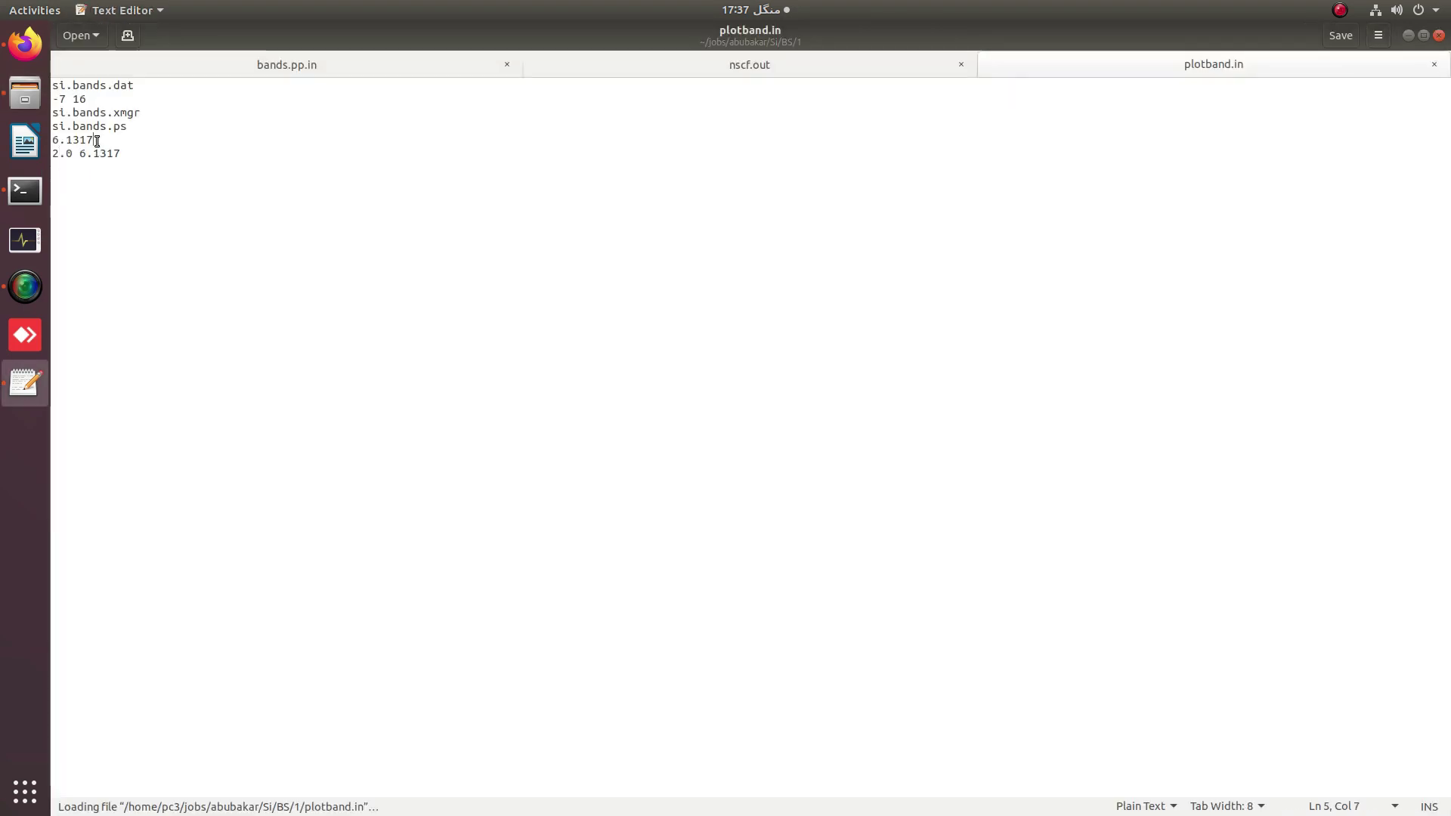
pyautogui.press('BackSpace')
pyautogui.press('BackSpace')
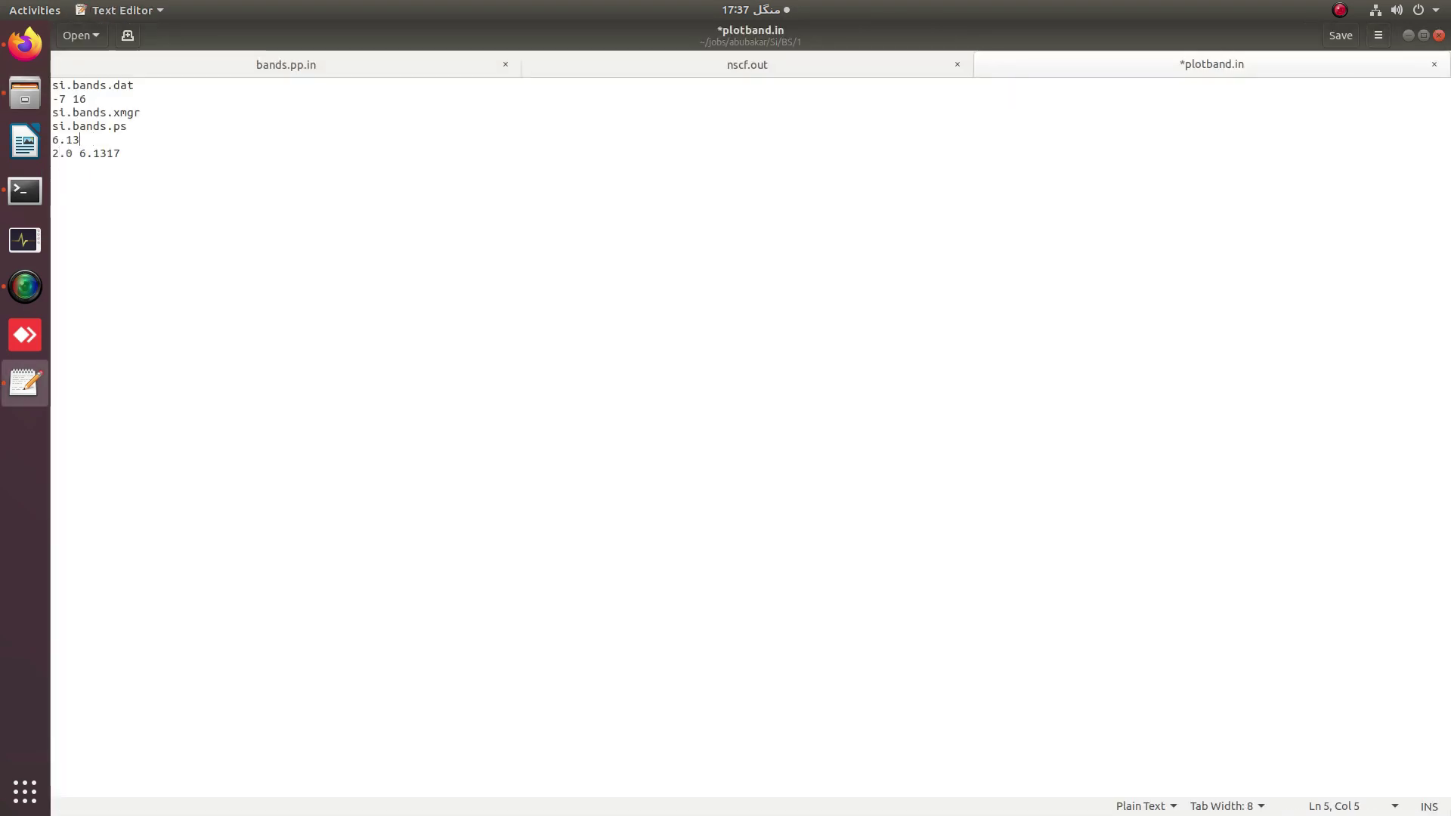
pyautogui.write('55')
pyautogui.click(99, 153)
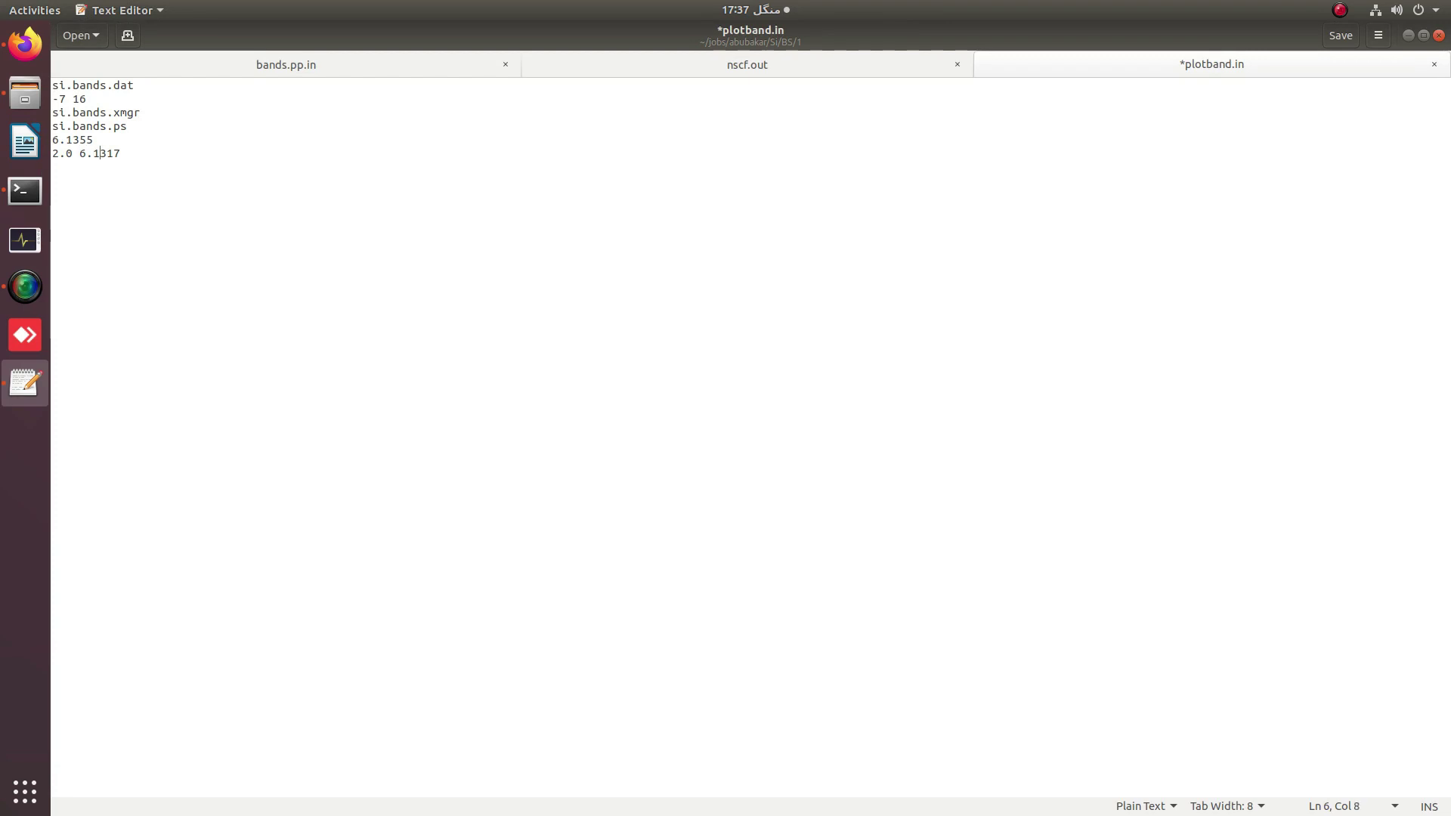
pyautogui.write('55')
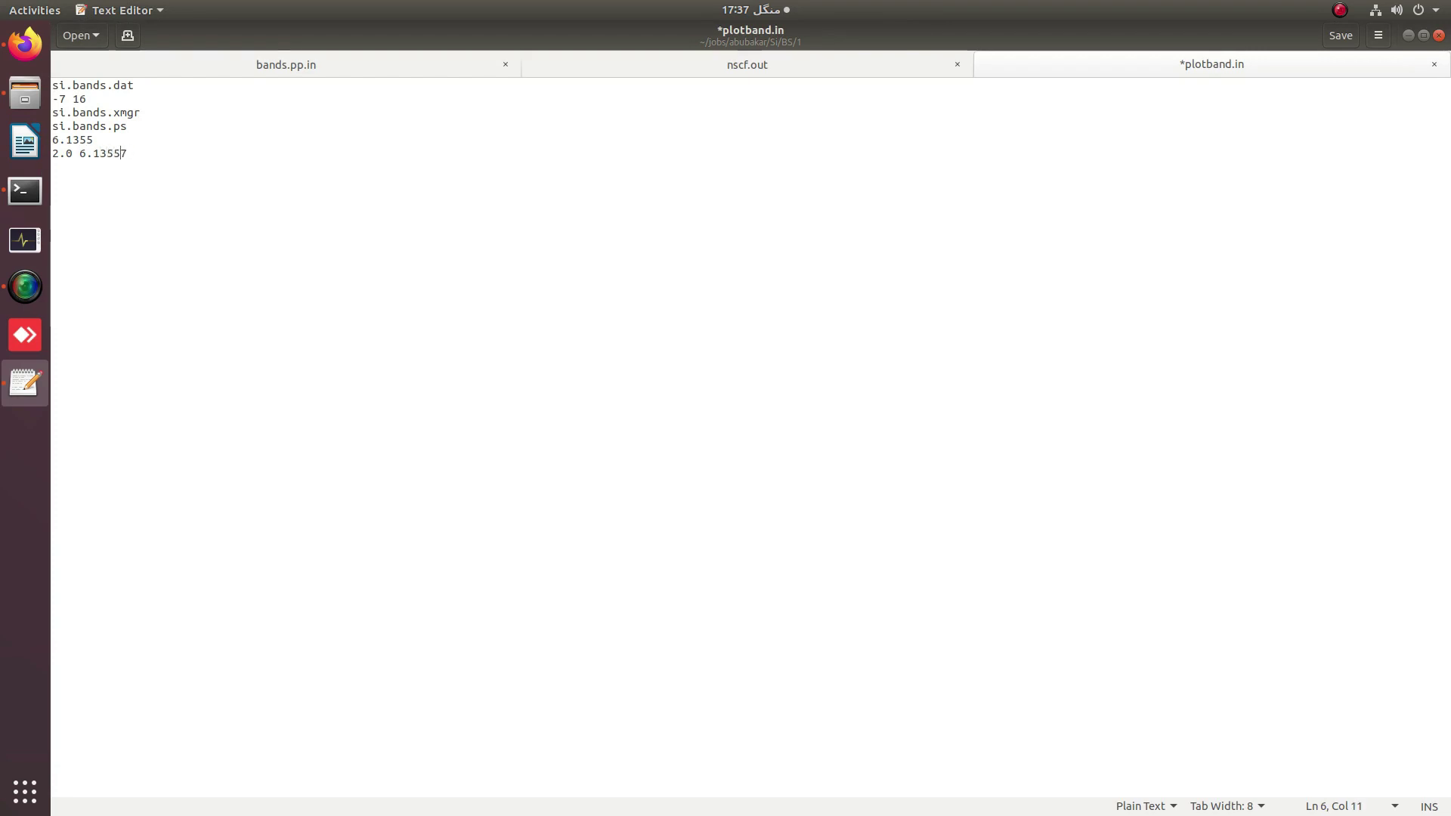
pyautogui.hotkey('ctrl', 's')
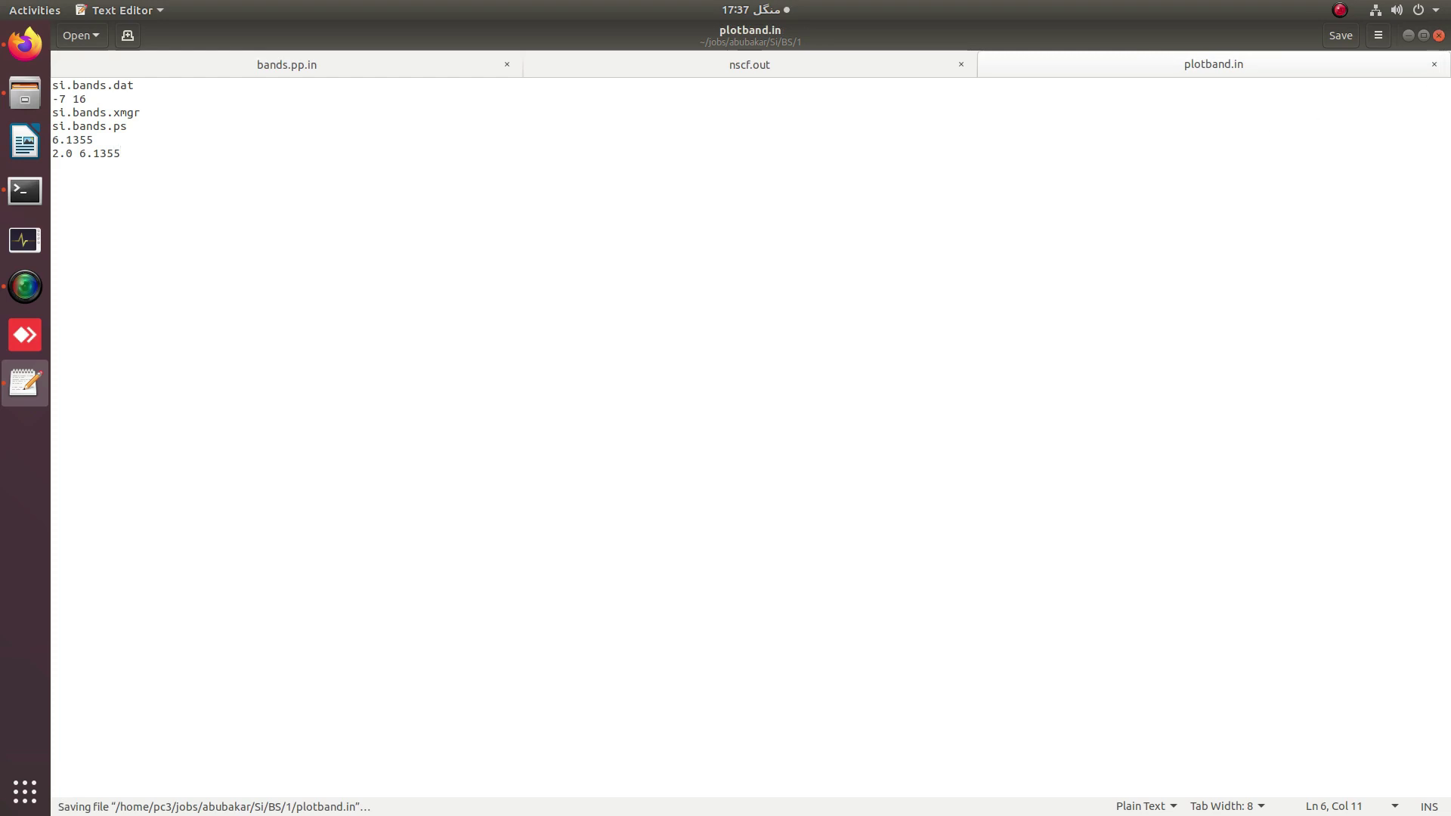
pyautogui.click(1438, 36)
# Return to the terminal and run time mpirun -np 8 /home/pc3/qe-7.0/bin/bands.x -inp bands.pp.in > bands.pp.out
pyautogui.hotkey('alt', 'Tab')
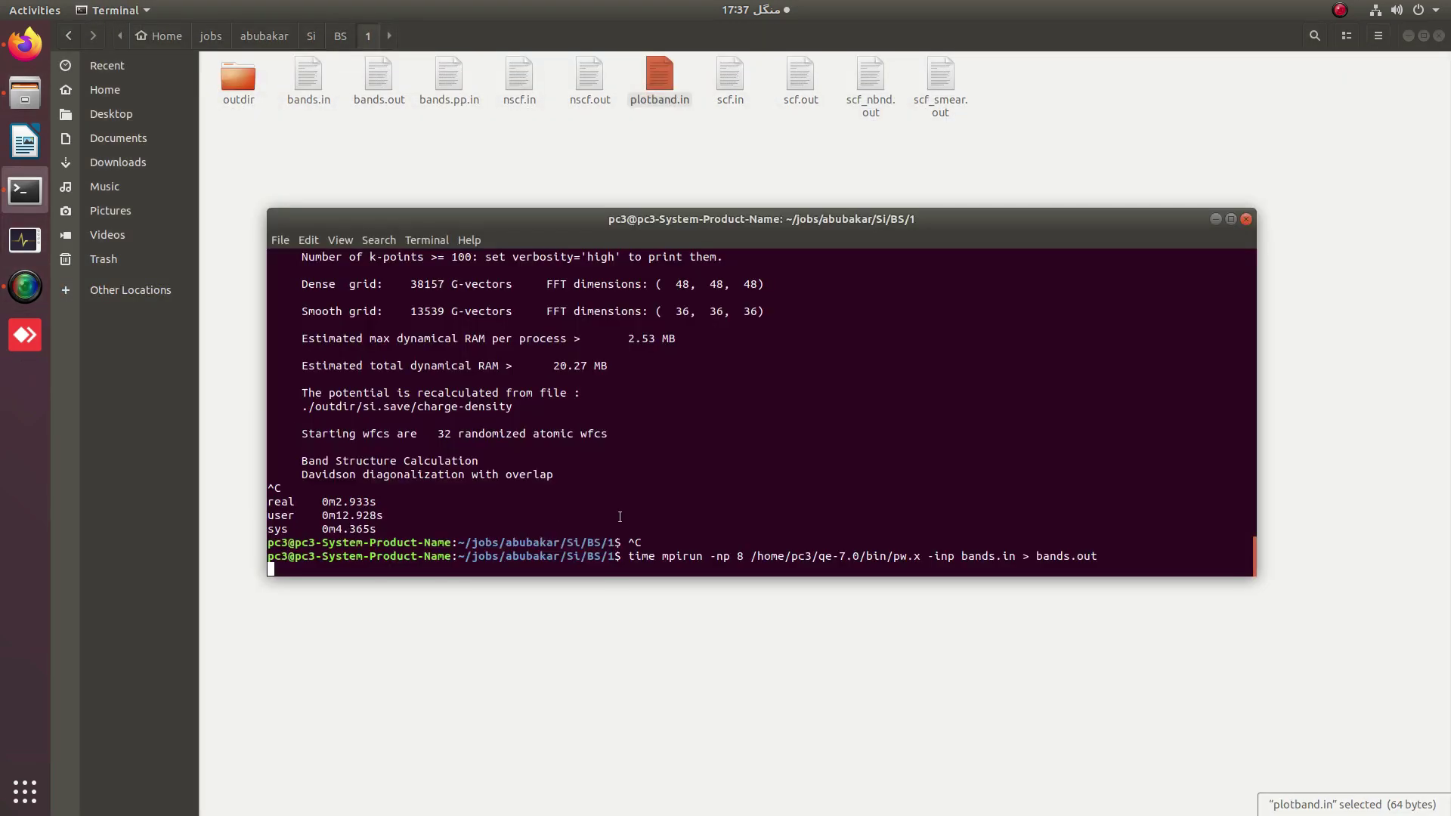
pyautogui.press('Return')
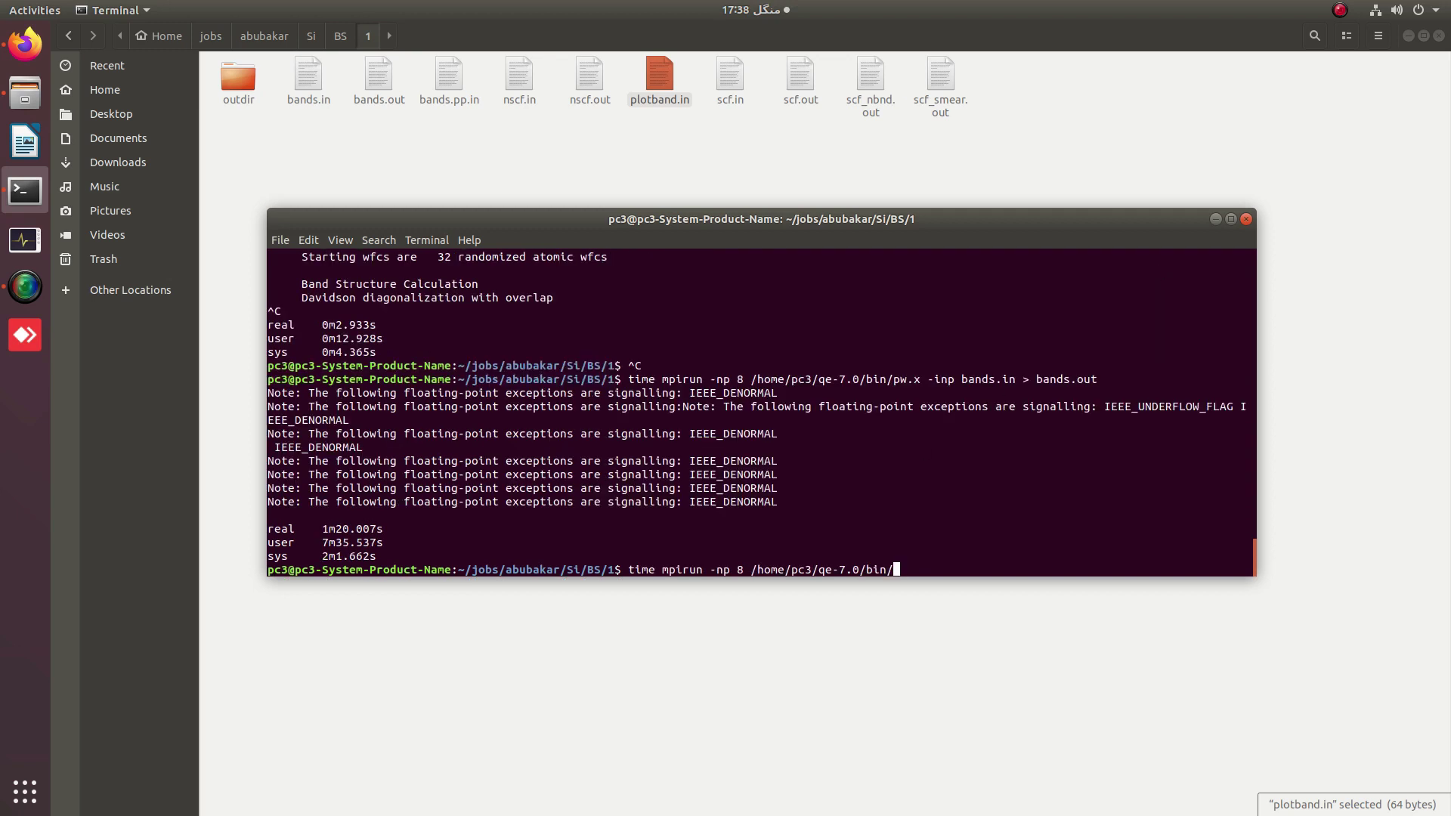
pyautogui.write('bands.x -inp bands.p')
pyautogui.press('Tab')
pyautogui.write('> bands.pp.out')
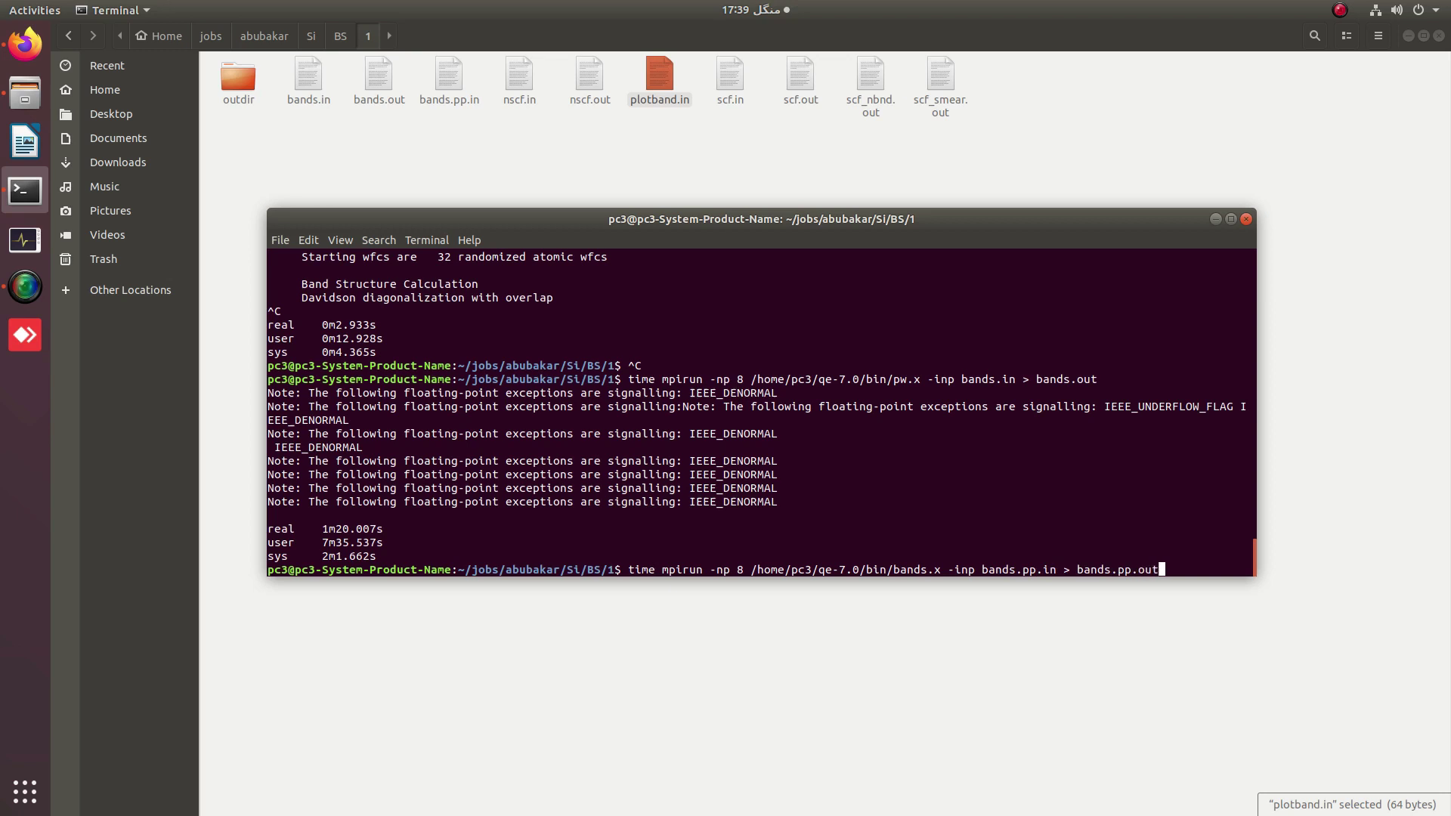
pyautogui.press('Return')
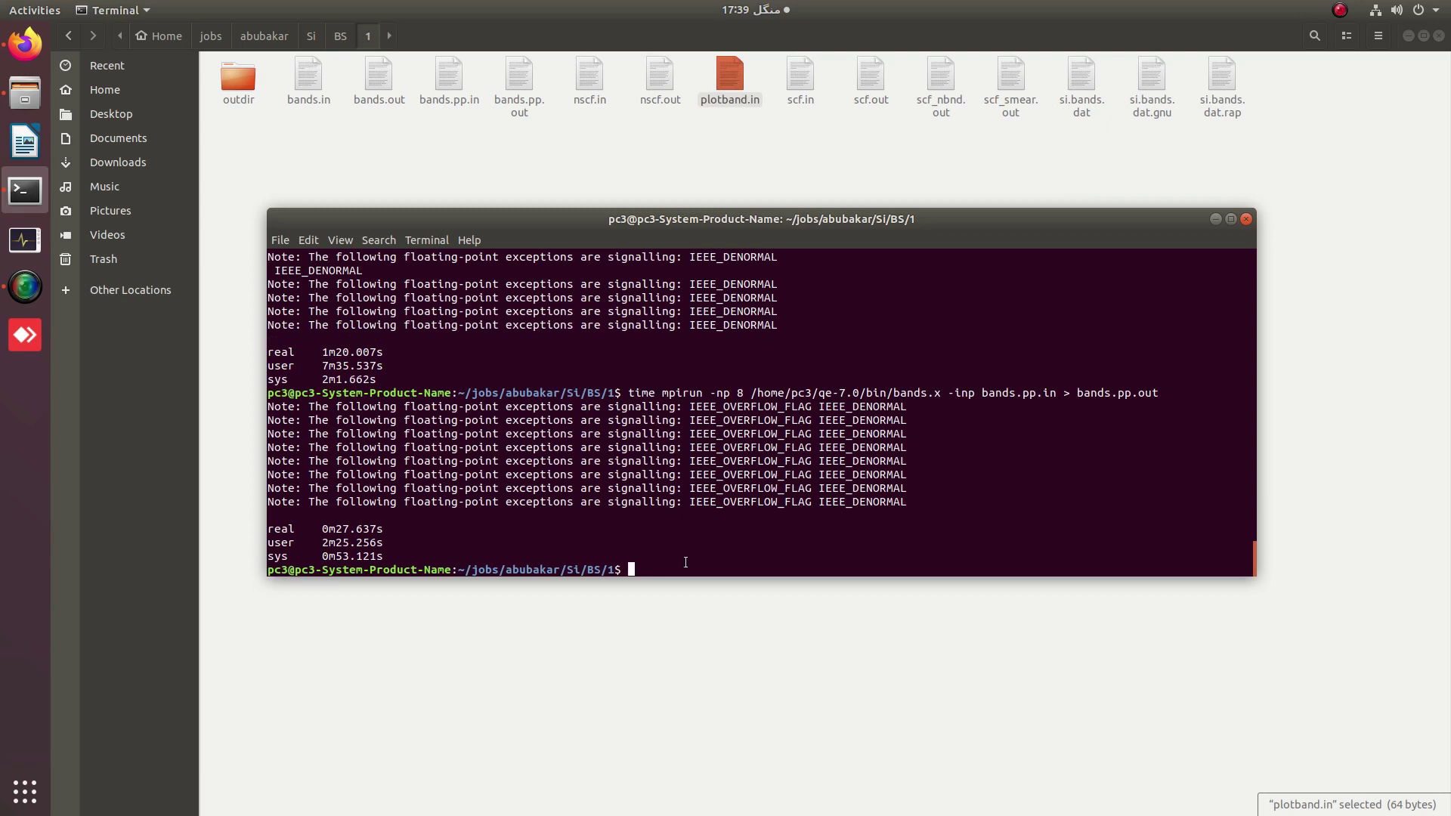
# Run /home/pc3/qe-7.0/bin/plotband.x < plotband.in > plotband.out, without the time and mpirun prefix
pyautogui.press('Up')
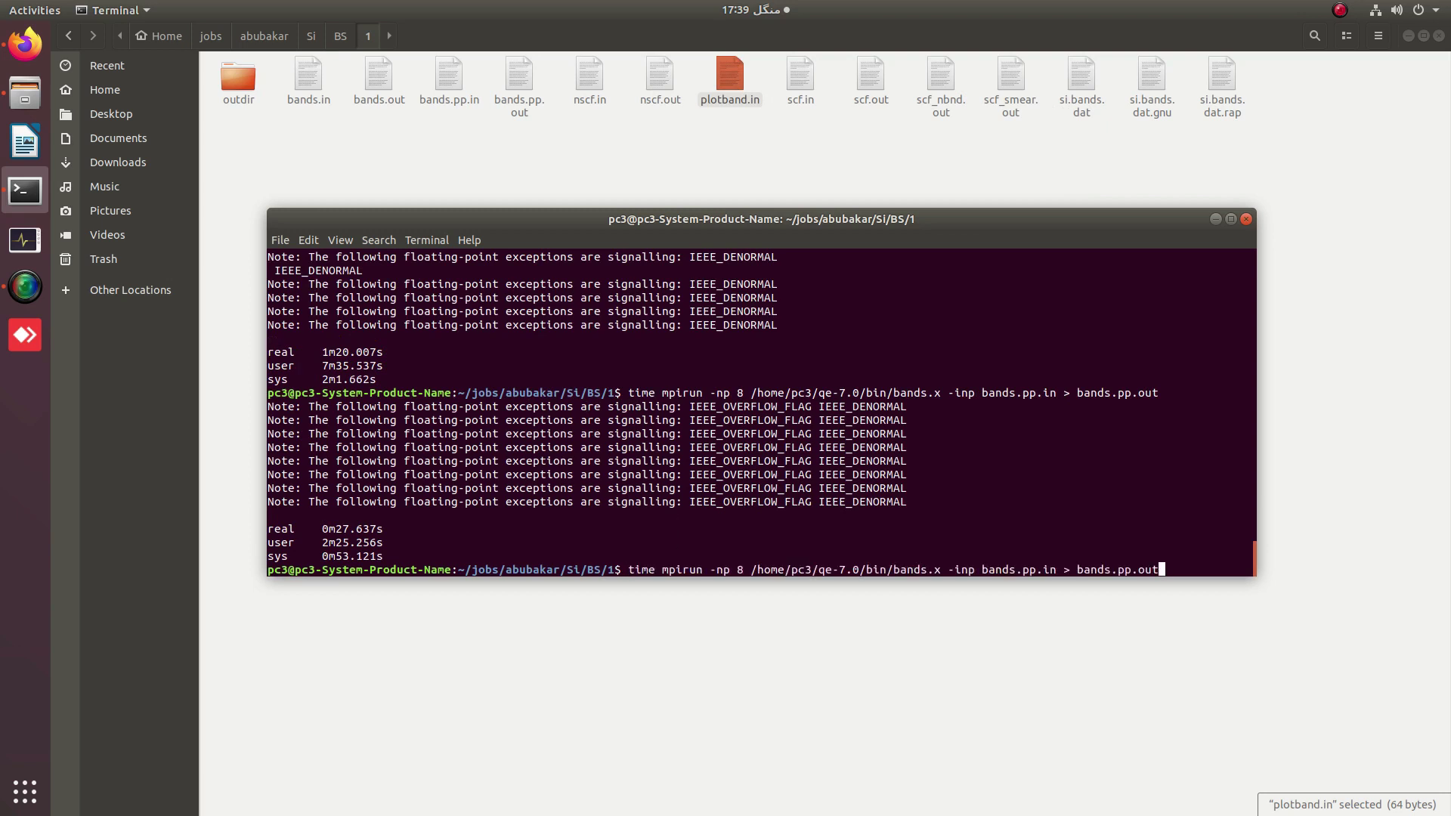
pyautogui.press('BackSpace')
pyautogui.press('BackSpace')
pyautogui.press('BackSpace')
pyautogui.press('BackSpace')
pyautogui.press('BackSpace')
pyautogui.press('BackSpace')
pyautogui.press('BackSpace')
pyautogui.press('BackSpace')
pyautogui.press('BackSpace')
pyautogui.press('BackSpace')
pyautogui.press('BackSpace')
pyautogui.press('BackSpace')
pyautogui.press('BackSpace')
pyautogui.press('BackSpace')
pyautogui.press('BackSpace')
pyautogui.press('BackSpace')
pyautogui.press('BackSpace')
pyautogui.press('BackSpace')
pyautogui.press('BackSpace')
pyautogui.press('BackSpace')
pyautogui.press('BackSpace')
pyautogui.press('BackSpace')
pyautogui.press('BackSpace')
pyautogui.press('BackSpace')
pyautogui.press('BackSpace')
pyautogui.press('BackSpace')
pyautogui.press('BackSpace')
pyautogui.press('BackSpace')
pyautogui.press('BackSpace')
pyautogui.press('BackSpace')
pyautogui.press('BackSpace')
pyautogui.press('BackSpace')
pyautogui.press('BackSpace')
pyautogui.press('BackSpace')
pyautogui.press('BackSpace')
pyautogui.press('BackSpace')
pyautogui.press('BackSpace')
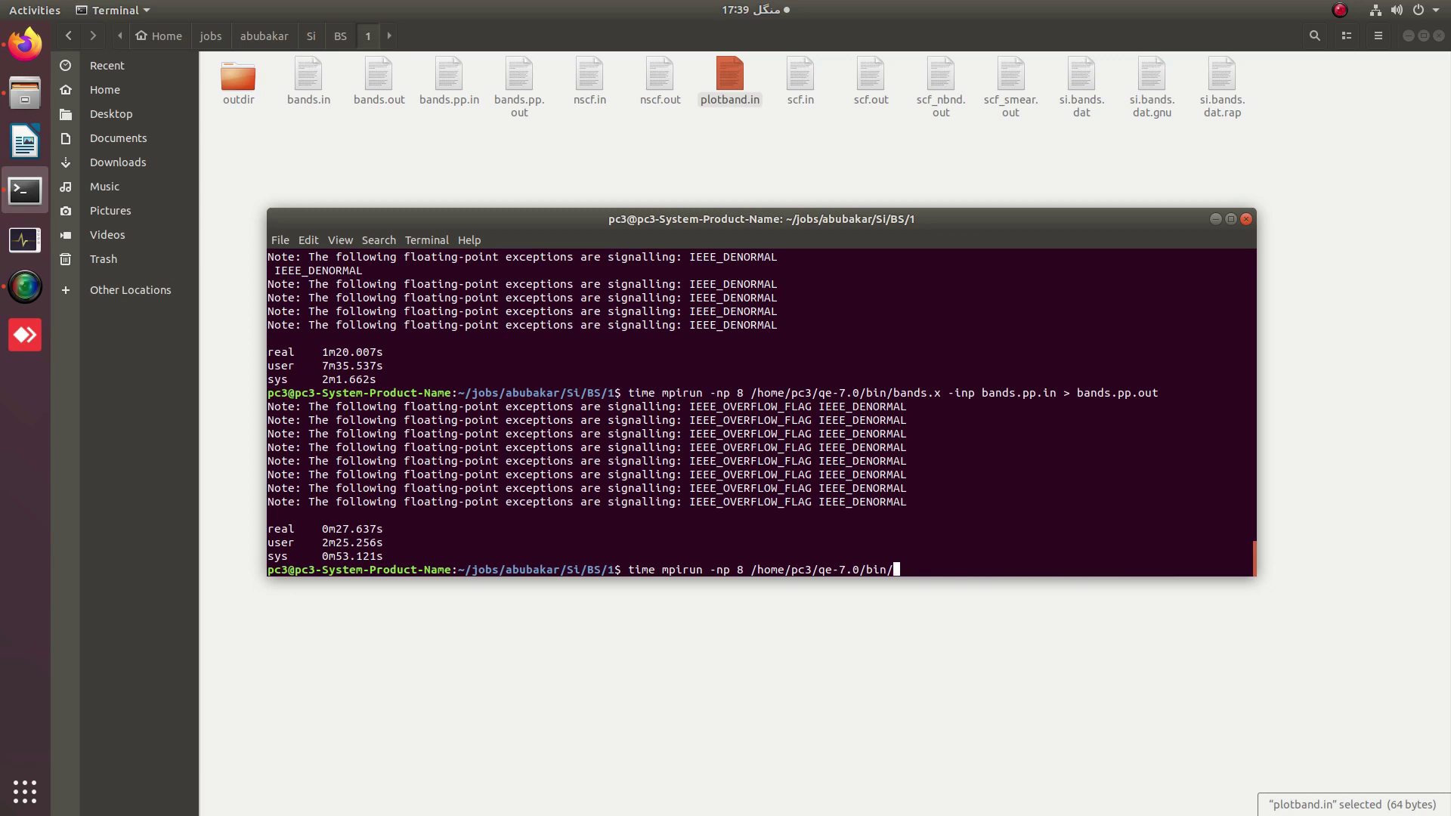
pyautogui.write('plotban')
pyautogui.press('Tab')
pyautogui.write('<')
pyautogui.press('Home')
pyautogui.press('Delete')
pyautogui.press('Delete')
pyautogui.press('Delete')
pyautogui.press('Delete')
pyautogui.press('Delete')
pyautogui.press('Delete')
pyautogui.press('Delete')
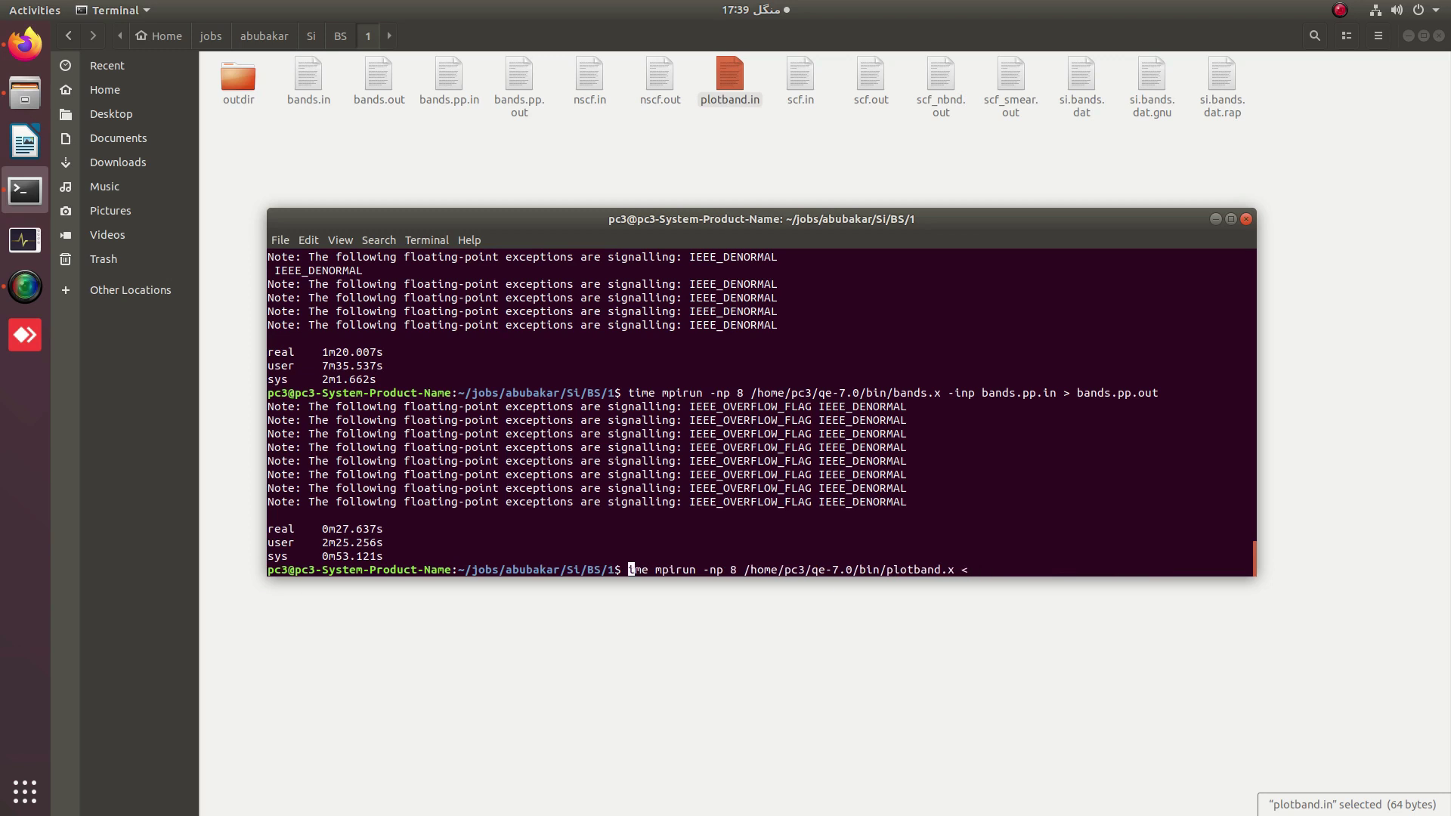
pyautogui.press('Delete')
pyautogui.press('Delete')
pyautogui.press('Delete')
pyautogui.press('Delete')
pyautogui.press('Delete')
pyautogui.press('Delete')
pyautogui.press('Delete')
pyautogui.press('Delete')
pyautogui.press('Delete')
pyautogui.press('Delete')
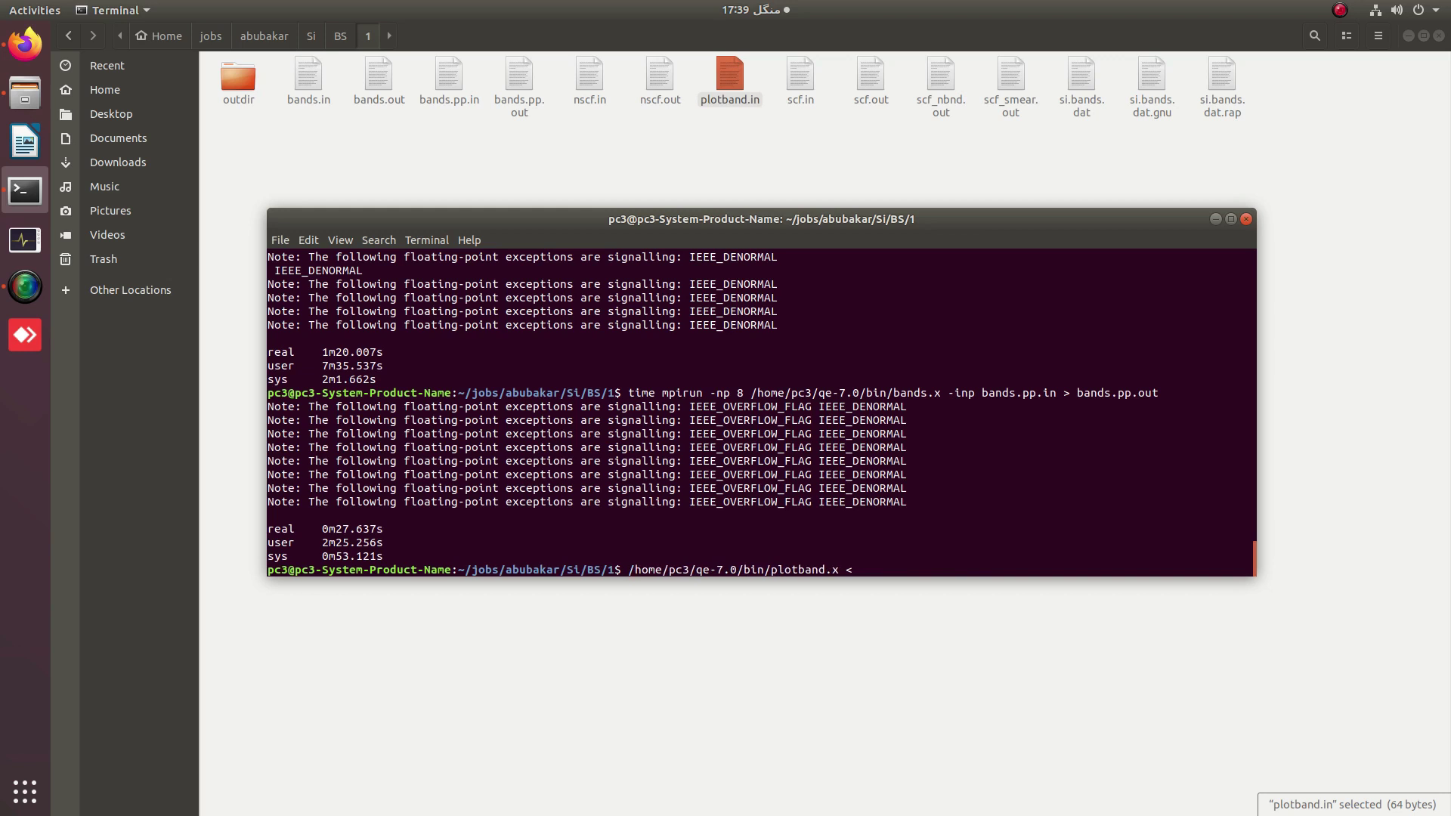
pyautogui.press('End')
pyautogui.press('BackSpace')
pyautogui.press('BackSpace')
pyautogui.write('< plotba')
pyautogui.press('Tab')
pyautogui.write('> plotba')
pyautogui.press('Tab')
pyautogui.press('BackSpace')
pyautogui.press('BackSpace')
pyautogui.press('BackSpace')
pyautogui.write('out')
pyautogui.press('Return')
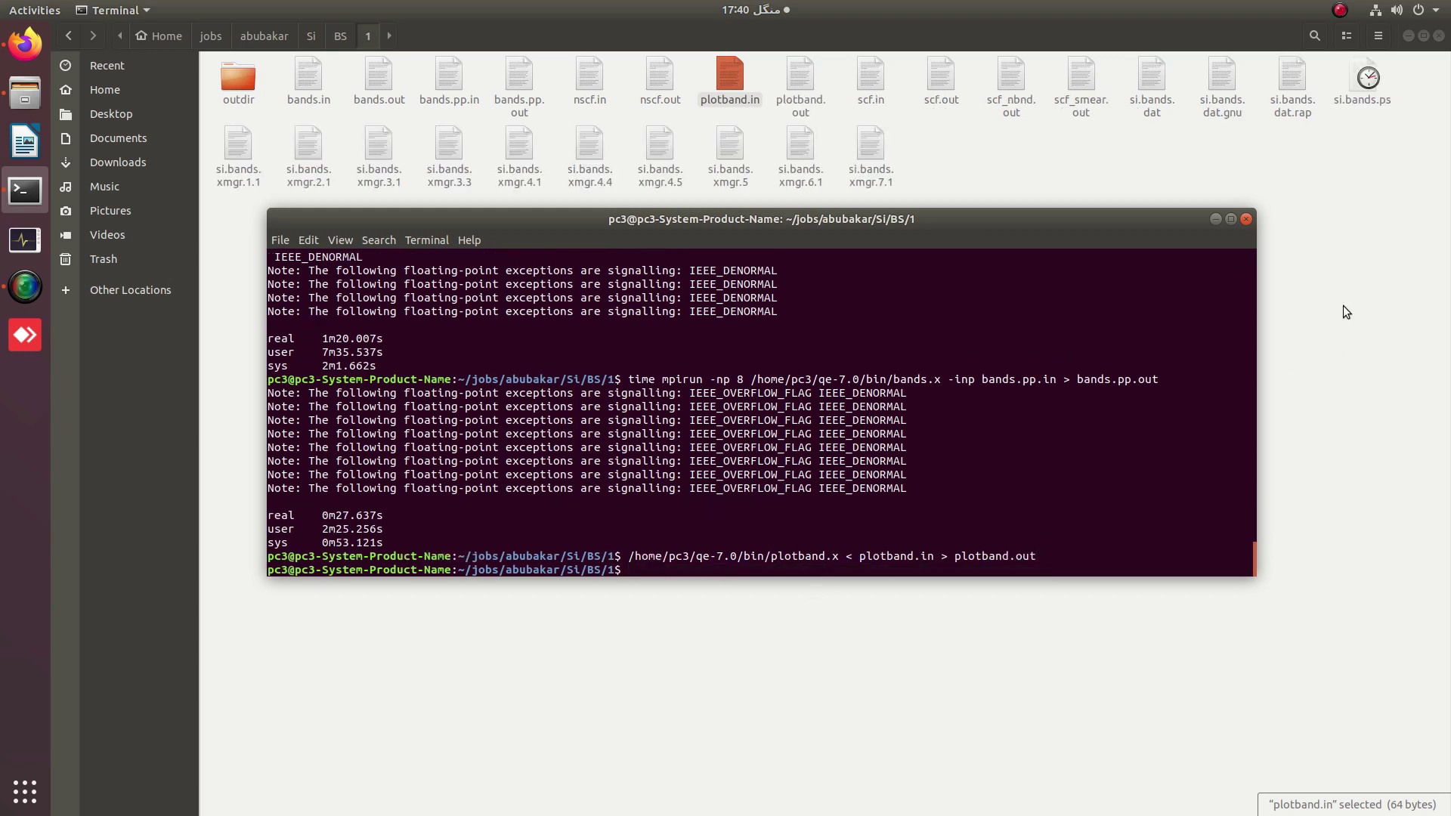
# Open si.bands.ps from the file manager, rotate the page 90° clockwise to examine the band structure upright, and close the document viewer
pyautogui.doubleClick(1362, 89)
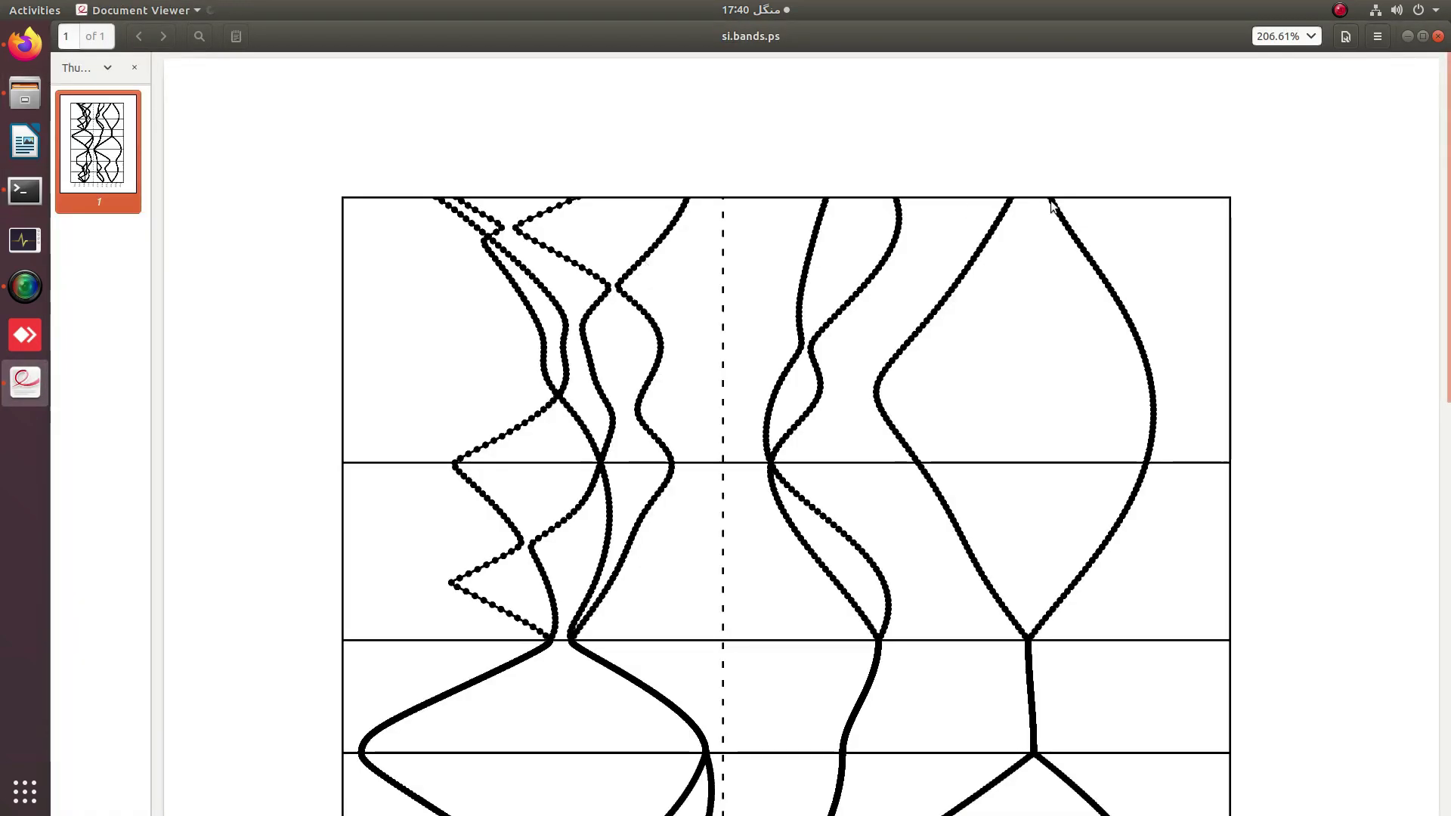
pyautogui.click(1345, 38)
pyautogui.click(1346, 205)
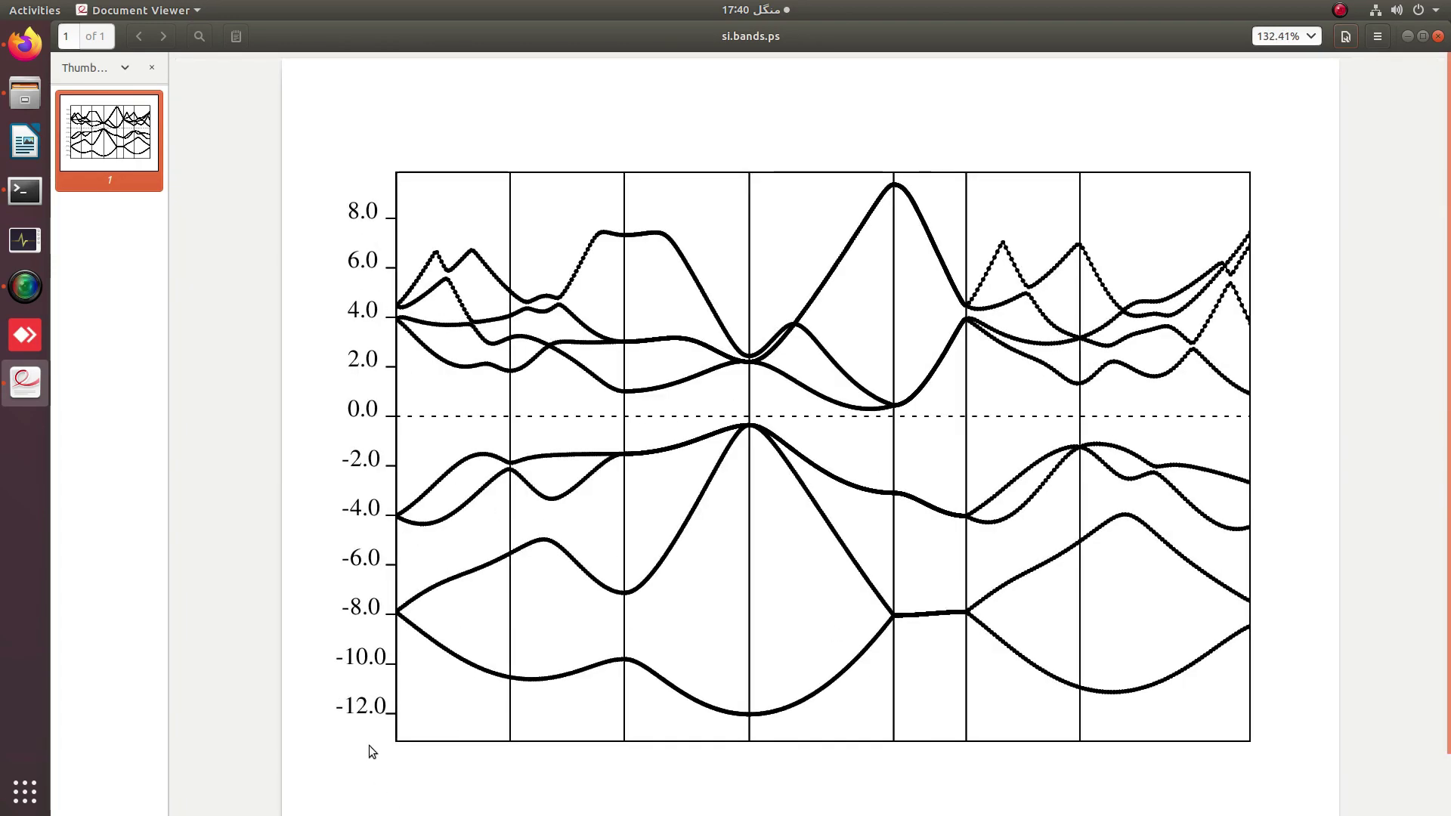
pyautogui.click(1436, 38)
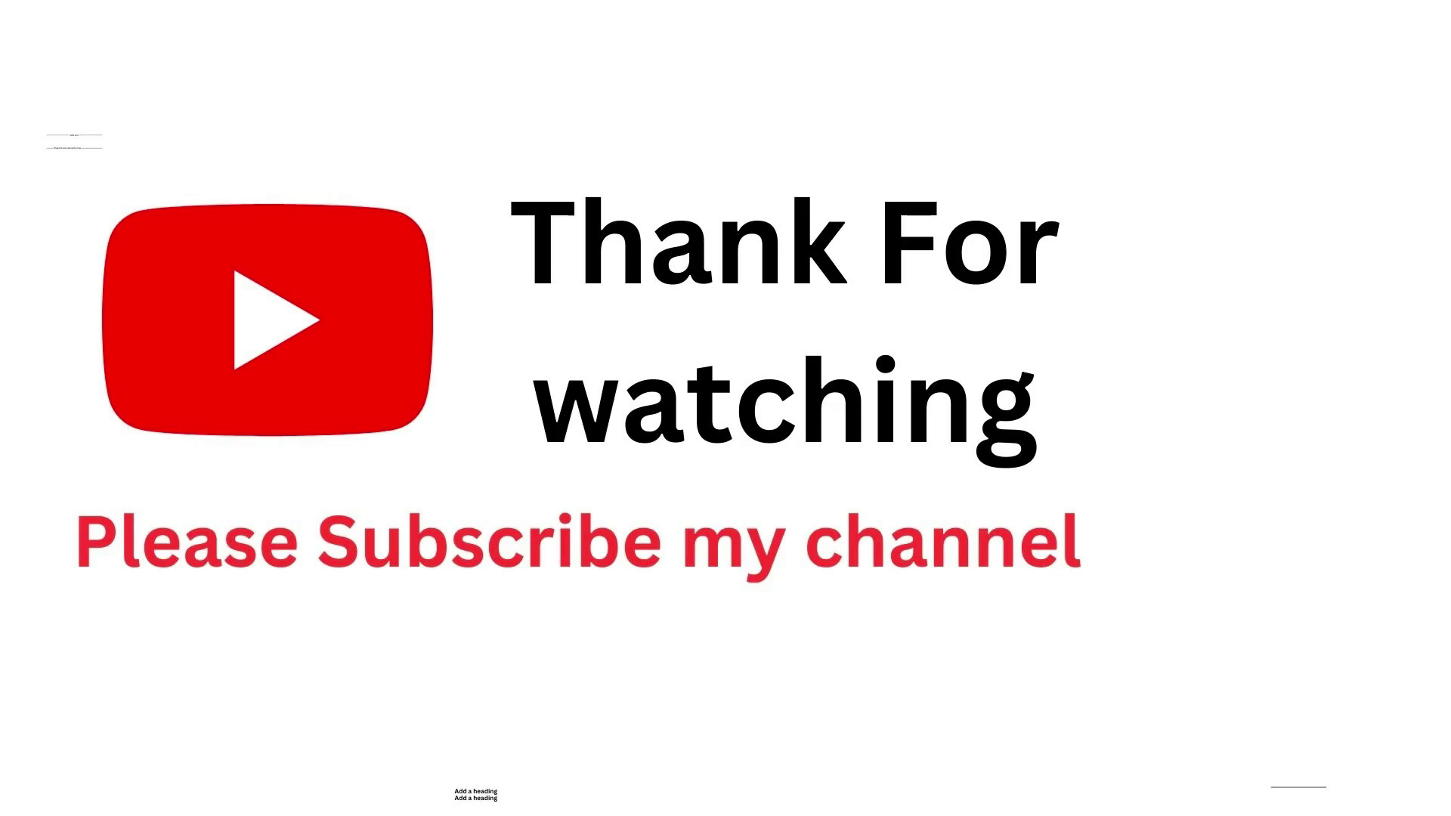